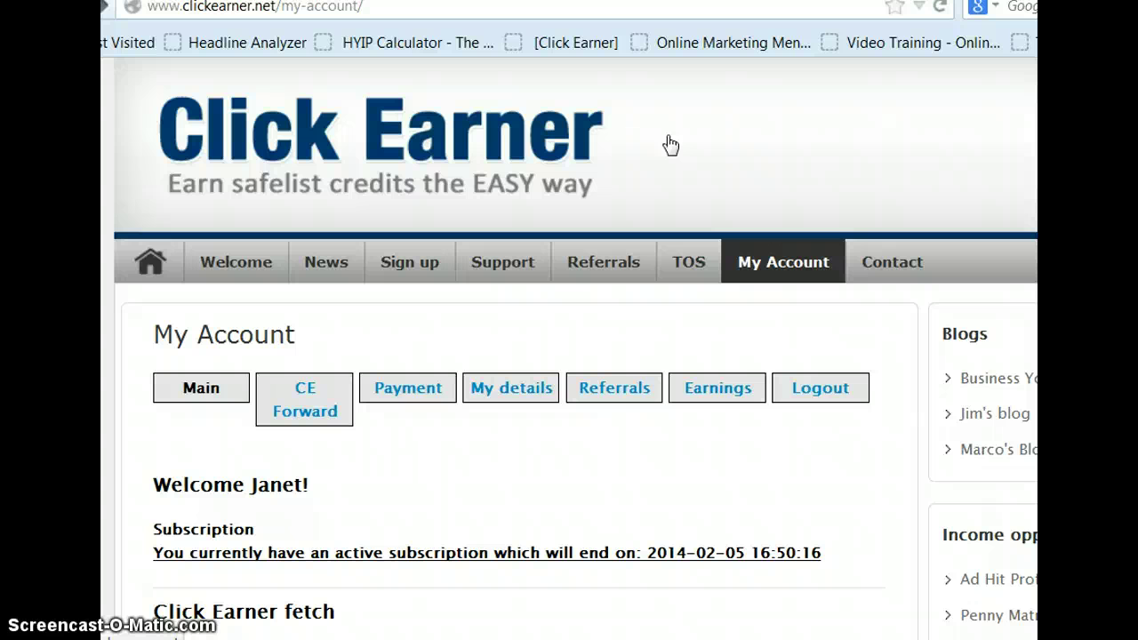
Step: Reload the My Account overview and scroll through the fetch and forward setup checks
{"action": "left_click", "coordinate": [672, 145]}
{"action": "left_click", "coordinate": [703, 145]}
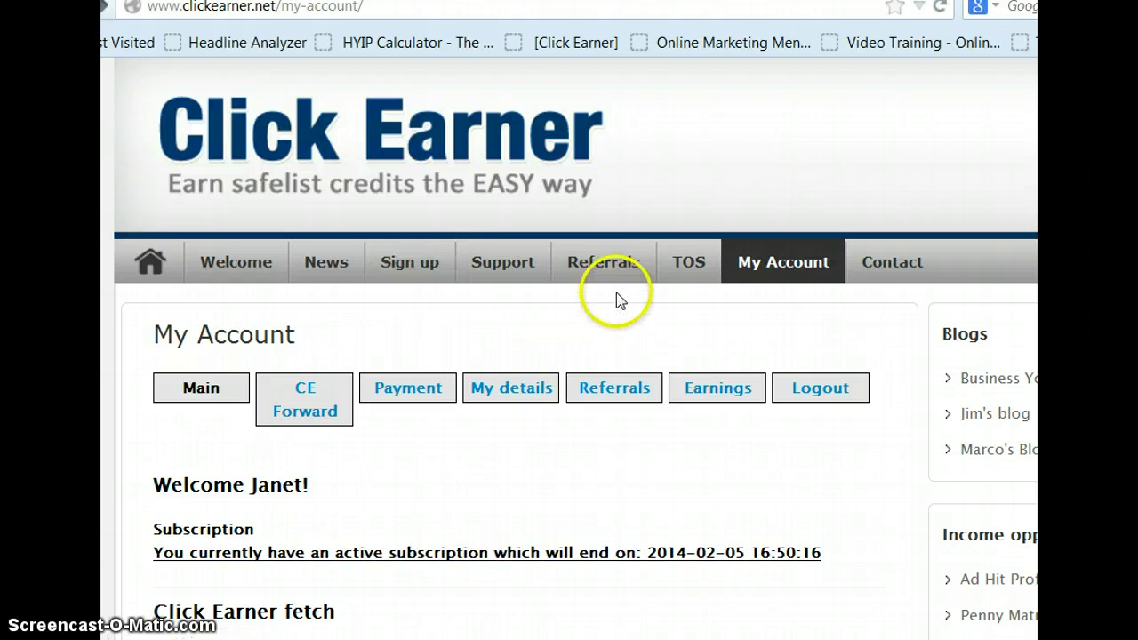
{"action": "left_click", "coordinate": [791, 272]}
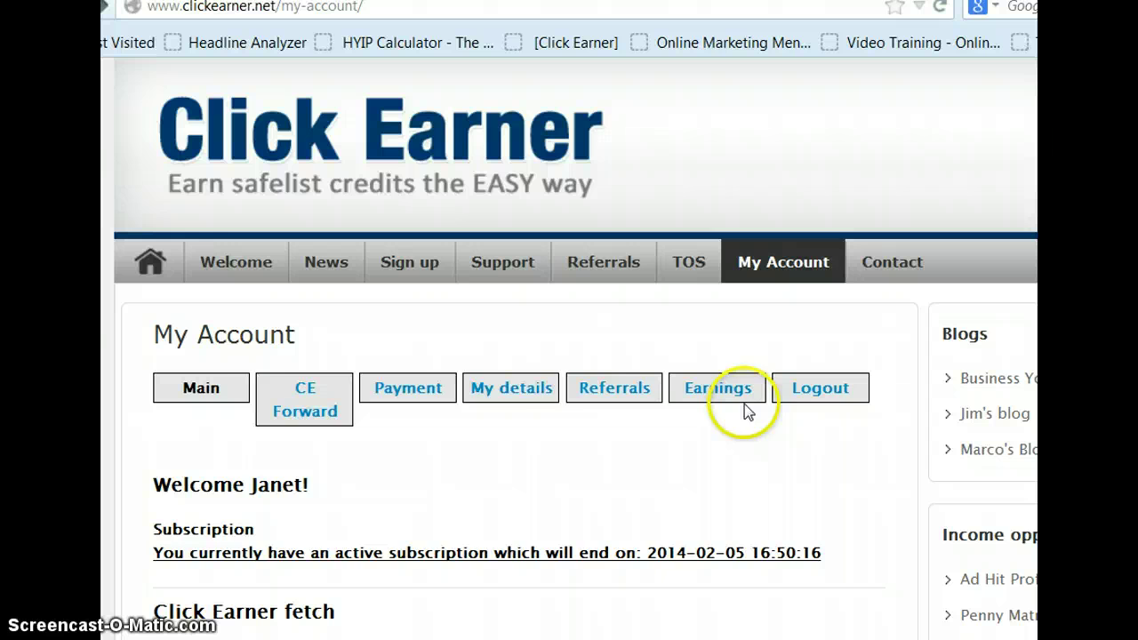
{"action": "scroll", "coordinate": [560, 374], "scroll_direction": "down", "scroll_amount": 3}
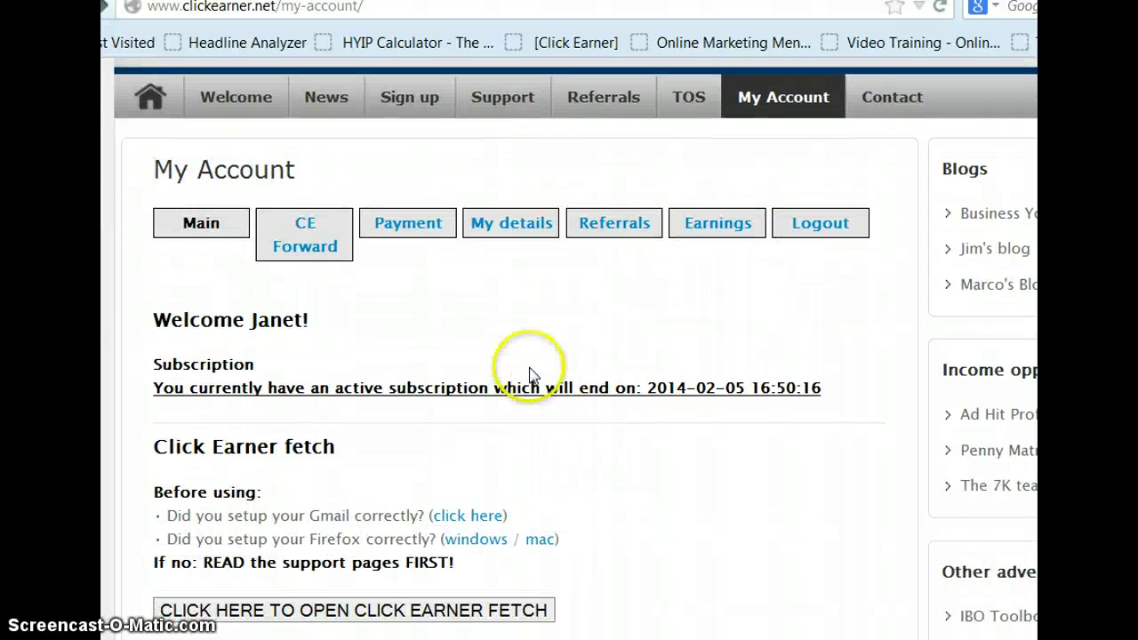
Step: Return to the top of the overview and open the account's Payment page
{"action": "left_click", "coordinate": [299, 254]}
{"action": "scroll", "coordinate": [368, 500], "scroll_direction": "down", "scroll_amount": 3}
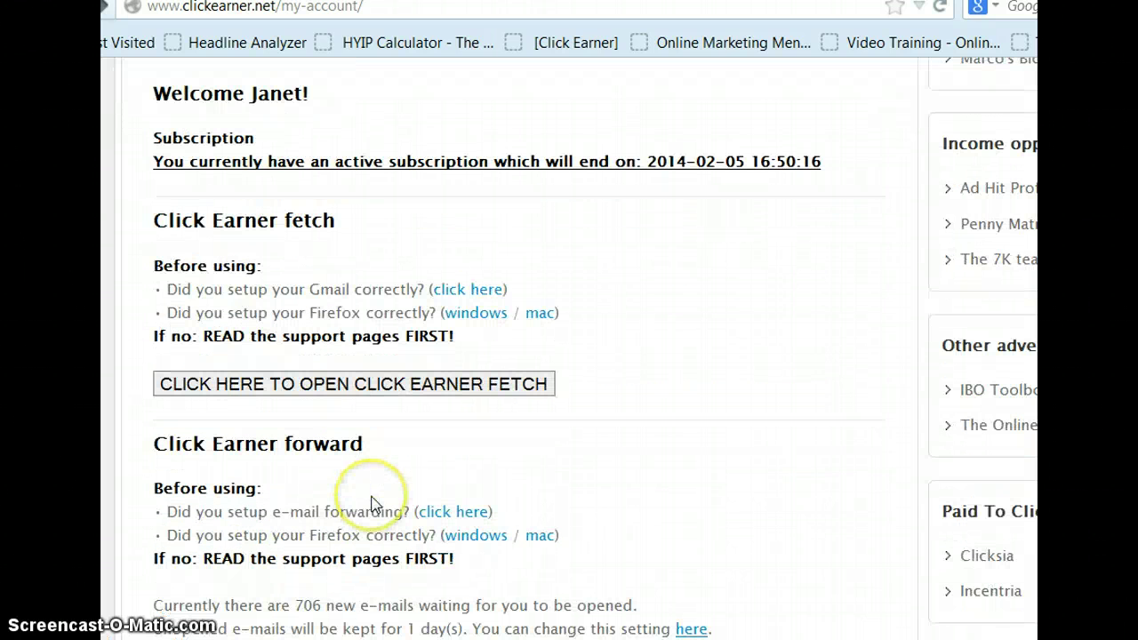
{"action": "scroll", "coordinate": [338, 493], "scroll_direction": "up", "scroll_amount": 2}
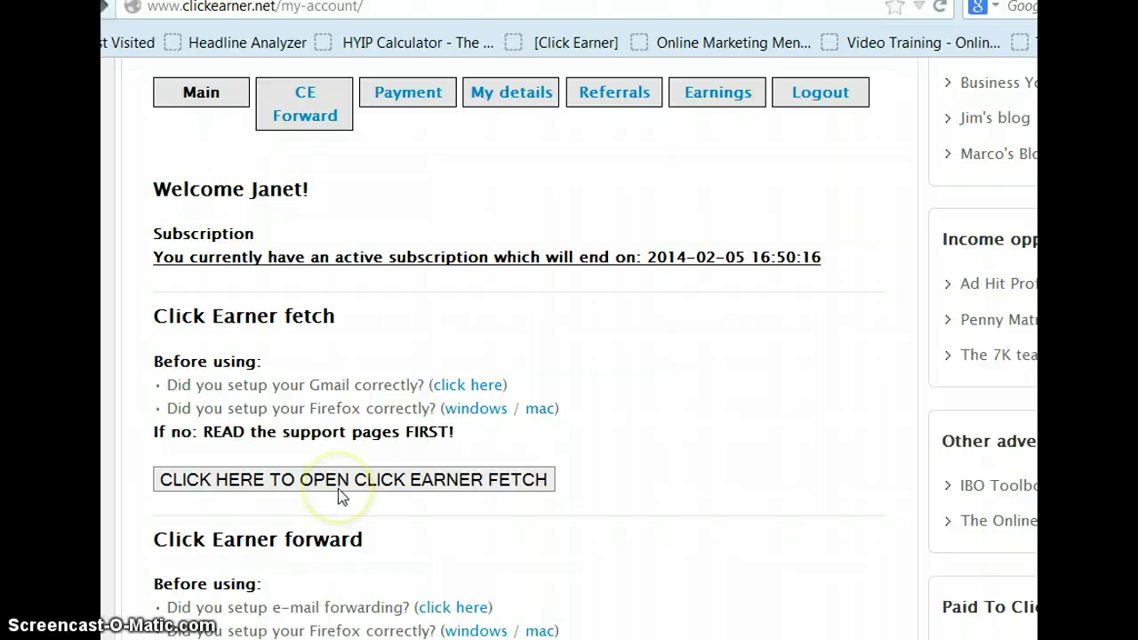
{"action": "scroll", "coordinate": [427, 444], "scroll_direction": "up", "scroll_amount": 3}
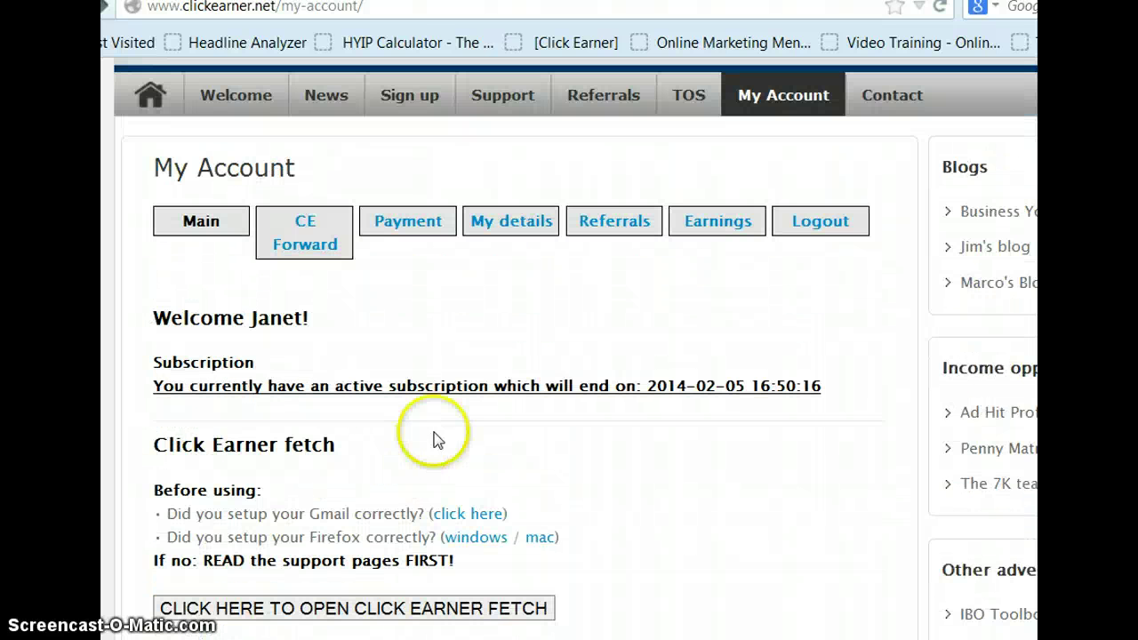
{"action": "left_click", "coordinate": [406, 224]}
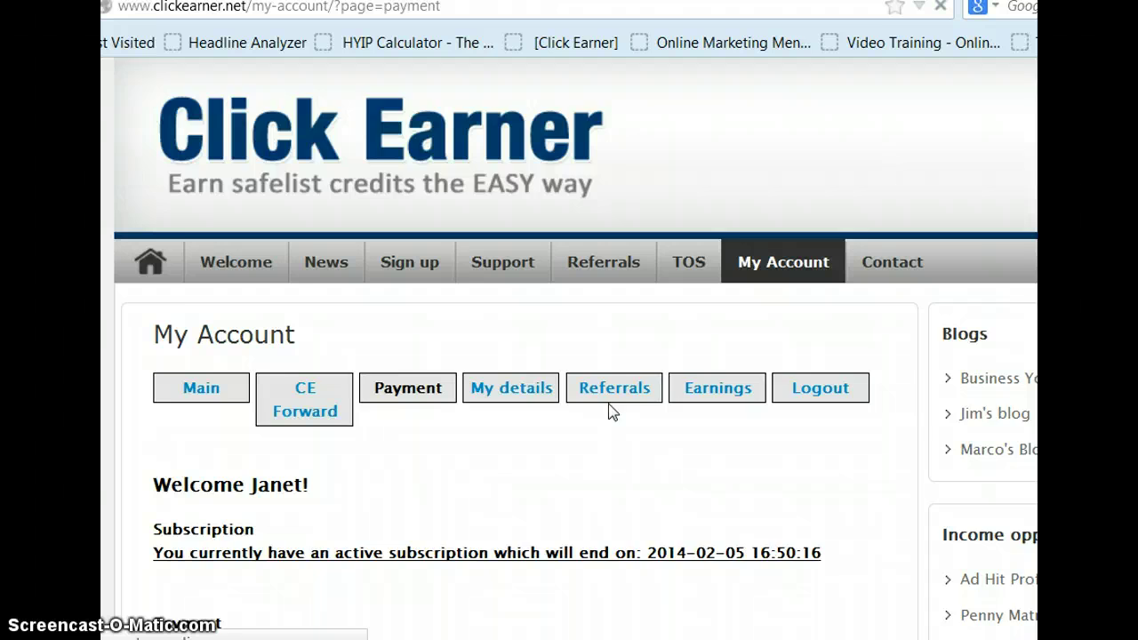
Step: Browse down through the Payza, SolidTrust Pay, Bitcoin and PayPal payment options
{"action": "scroll", "coordinate": [612, 411], "scroll_direction": "down", "scroll_amount": 3}
{"action": "scroll", "coordinate": [612, 411], "scroll_direction": "down", "scroll_amount": 1}
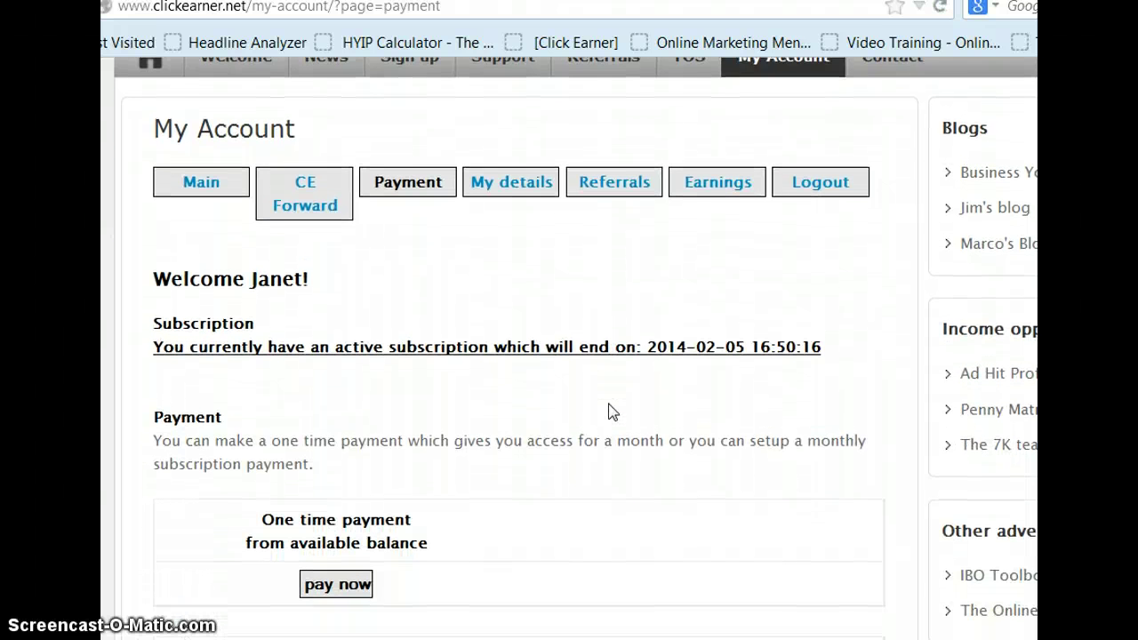
{"action": "left_click", "coordinate": [598, 435]}
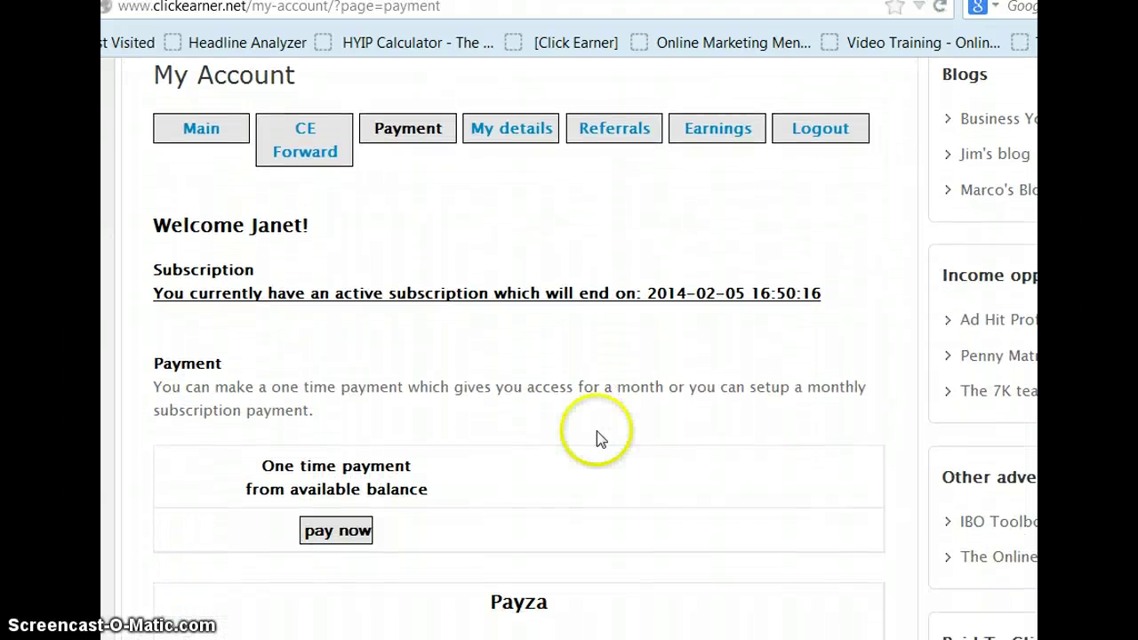
{"action": "scroll", "coordinate": [597, 437], "scroll_direction": "down", "scroll_amount": 3}
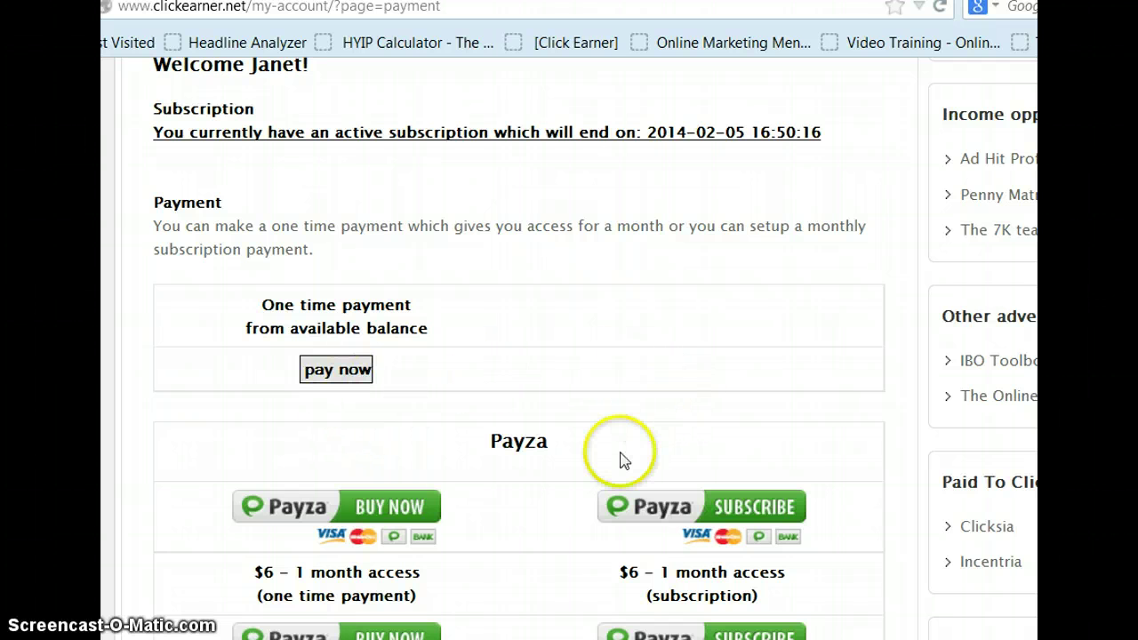
{"action": "scroll", "coordinate": [622, 459], "scroll_direction": "down", "scroll_amount": 1}
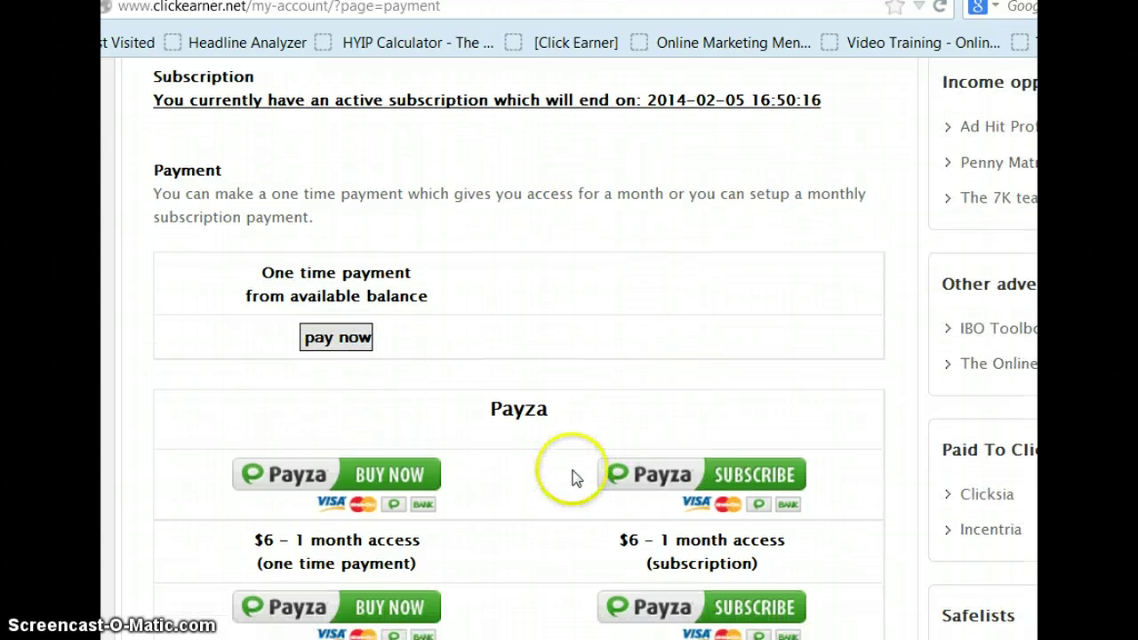
{"action": "scroll", "coordinate": [573, 478], "scroll_direction": "down", "scroll_amount": 1}
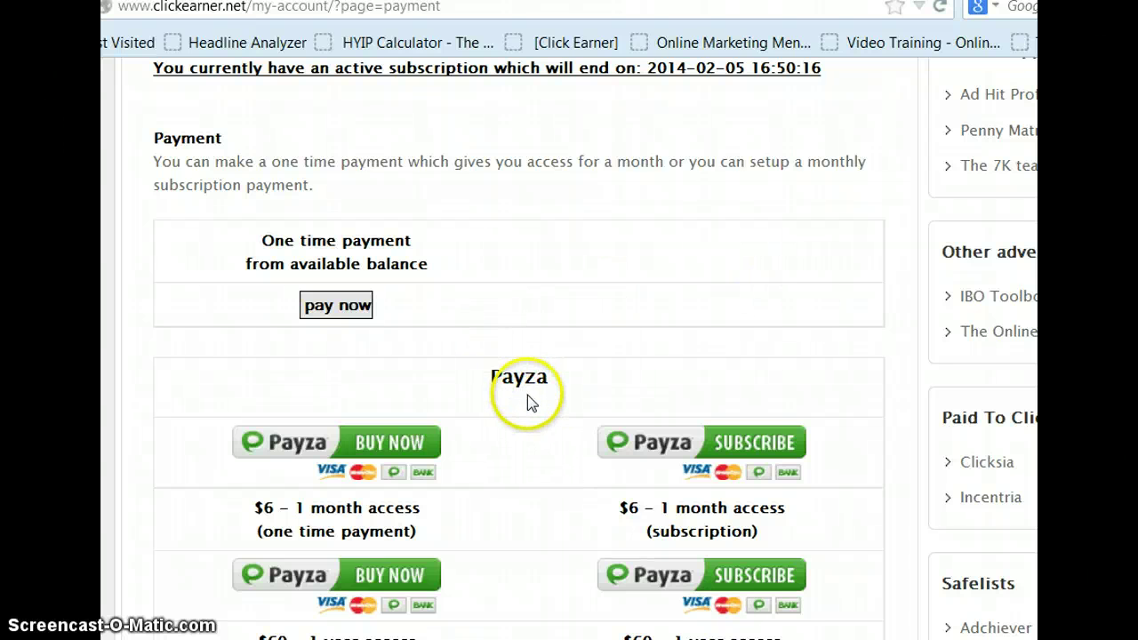
{"action": "scroll", "coordinate": [527, 396], "scroll_direction": "down", "scroll_amount": 3}
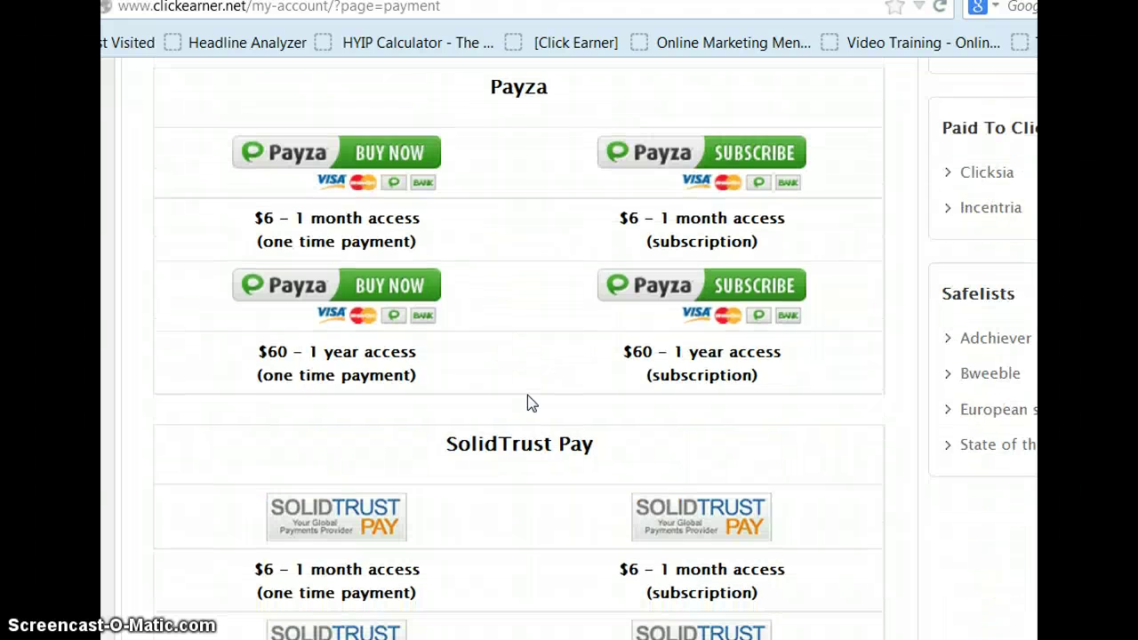
{"action": "scroll", "coordinate": [527, 404], "scroll_direction": "down", "scroll_amount": 2}
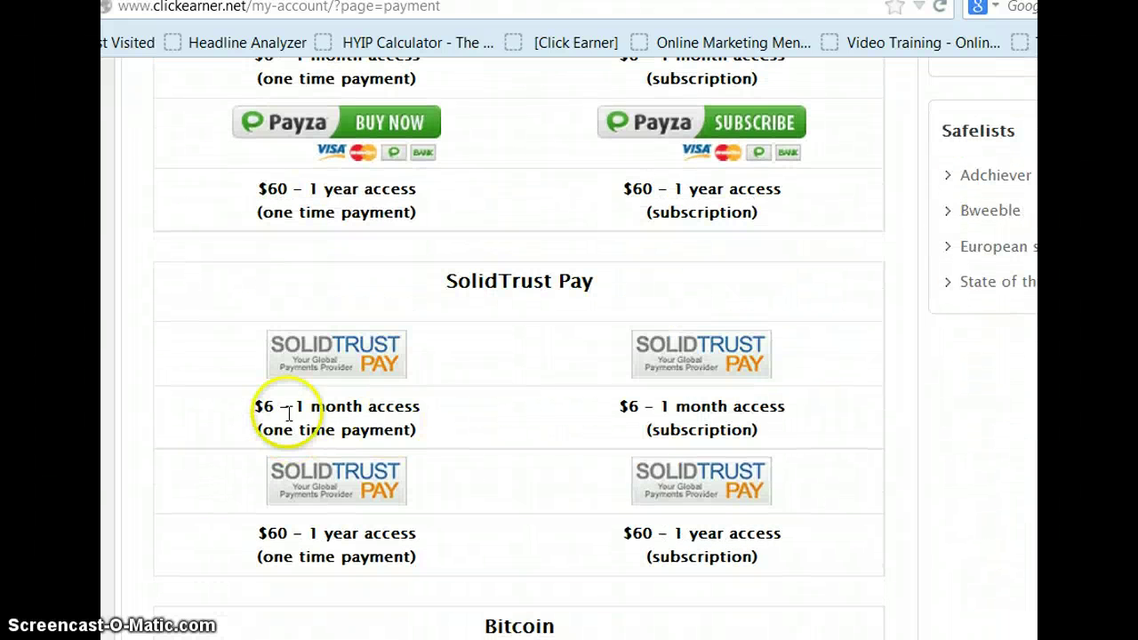
{"action": "scroll", "coordinate": [534, 373], "scroll_direction": "down", "scroll_amount": 3}
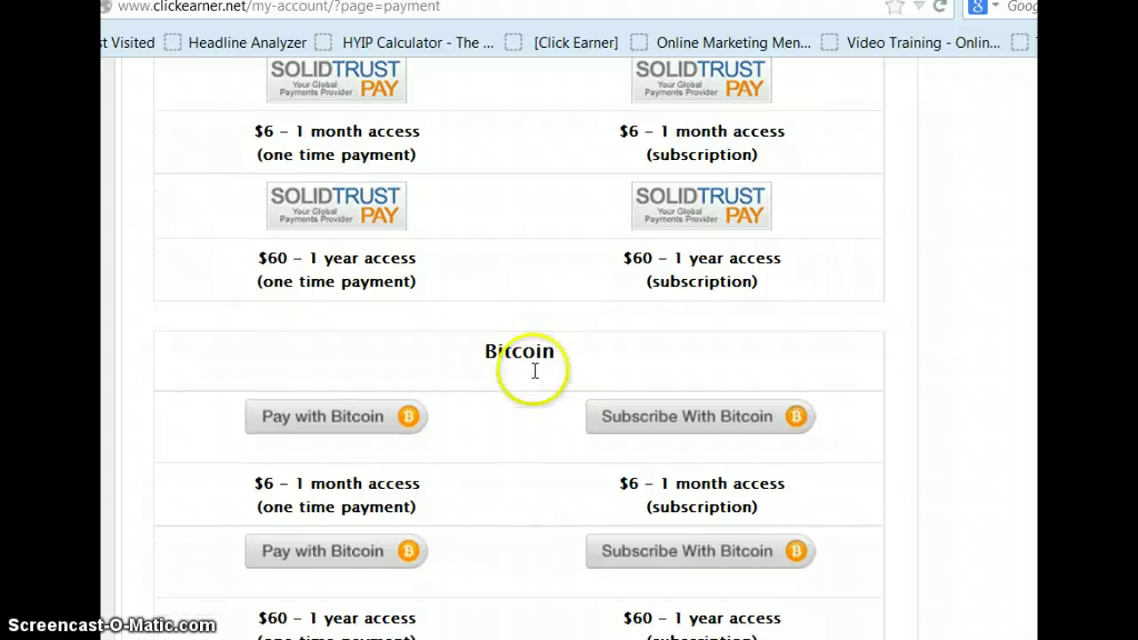
{"action": "scroll", "coordinate": [535, 372], "scroll_direction": "down", "scroll_amount": 7}
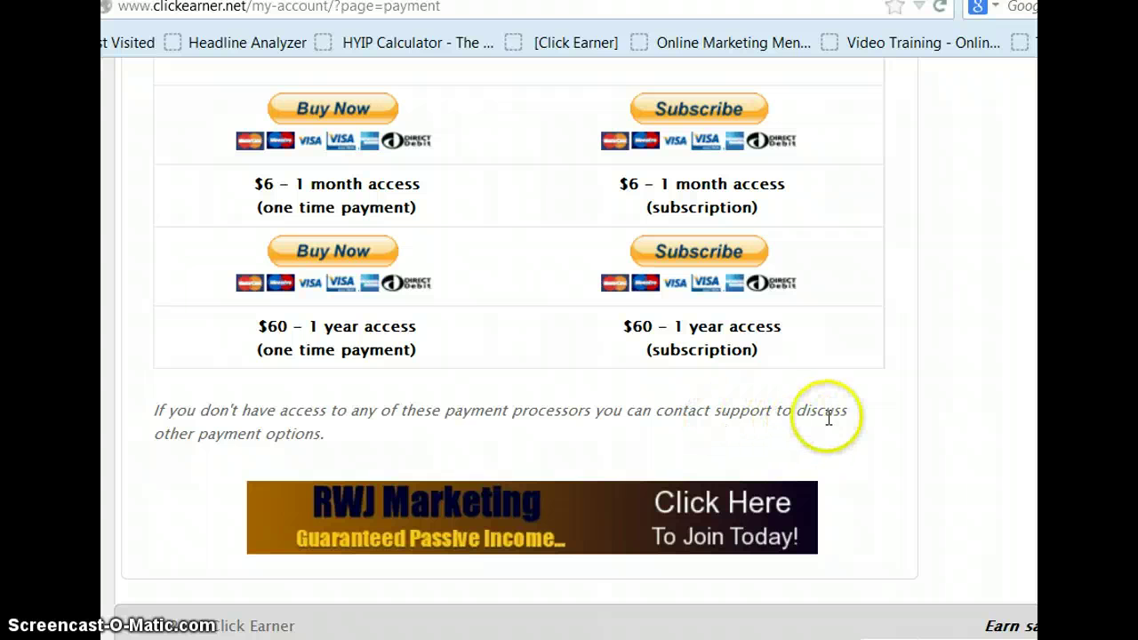
Step: Return to the top of the Payment page
{"action": "scroll", "coordinate": [578, 276], "scroll_direction": "up", "scroll_amount": 4}
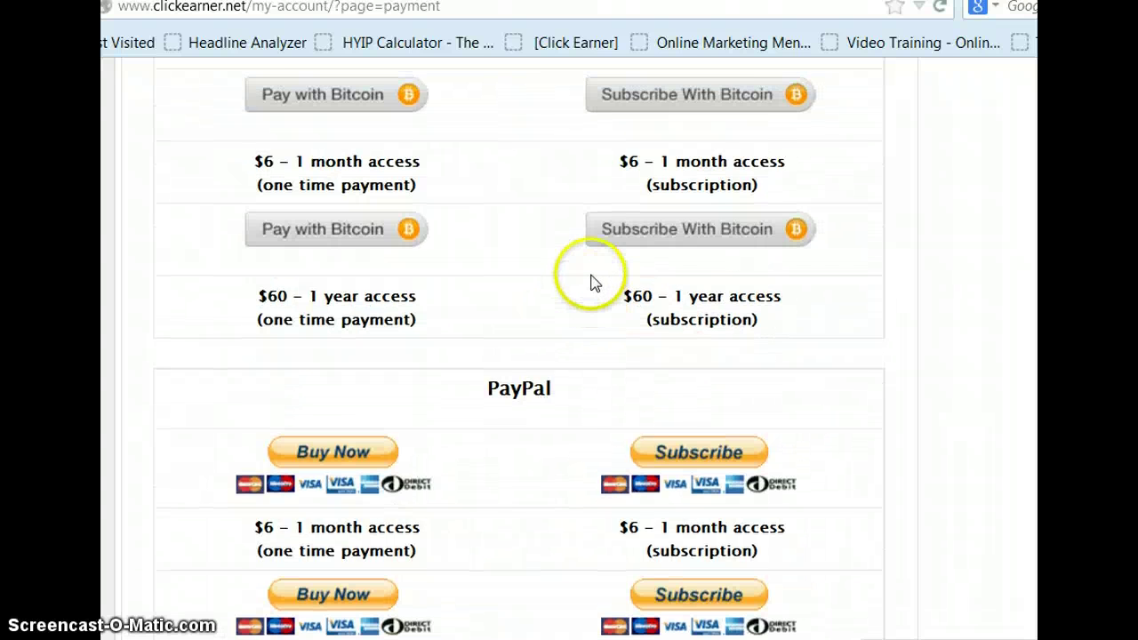
{"action": "scroll", "coordinate": [523, 304], "scroll_direction": "up", "scroll_amount": 4}
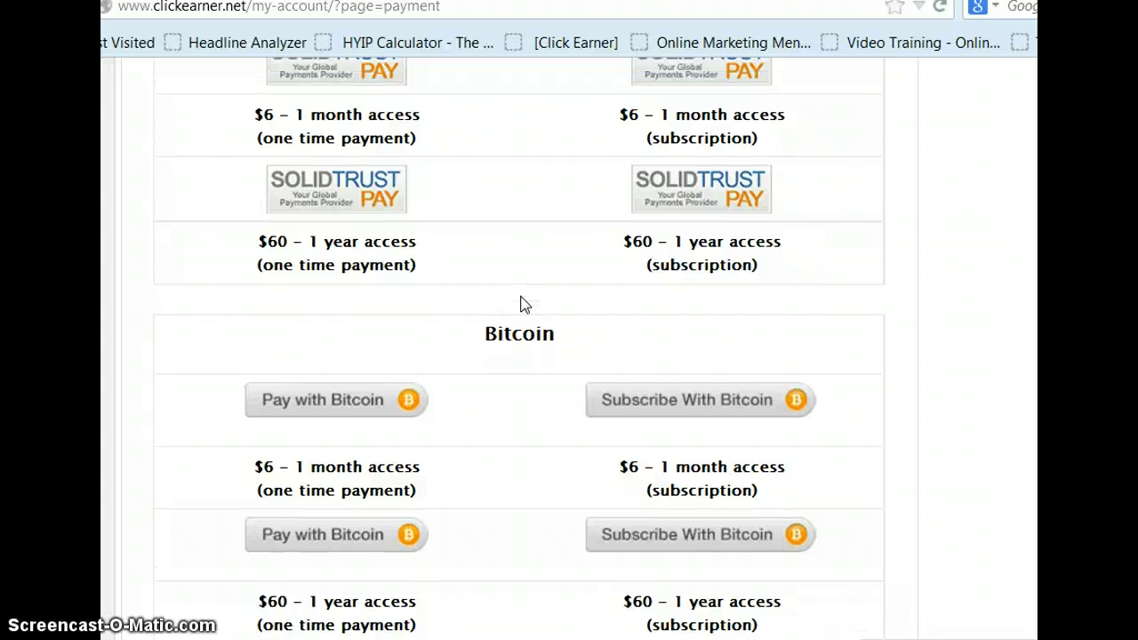
{"action": "scroll", "coordinate": [523, 304], "scroll_direction": "up", "scroll_amount": 2}
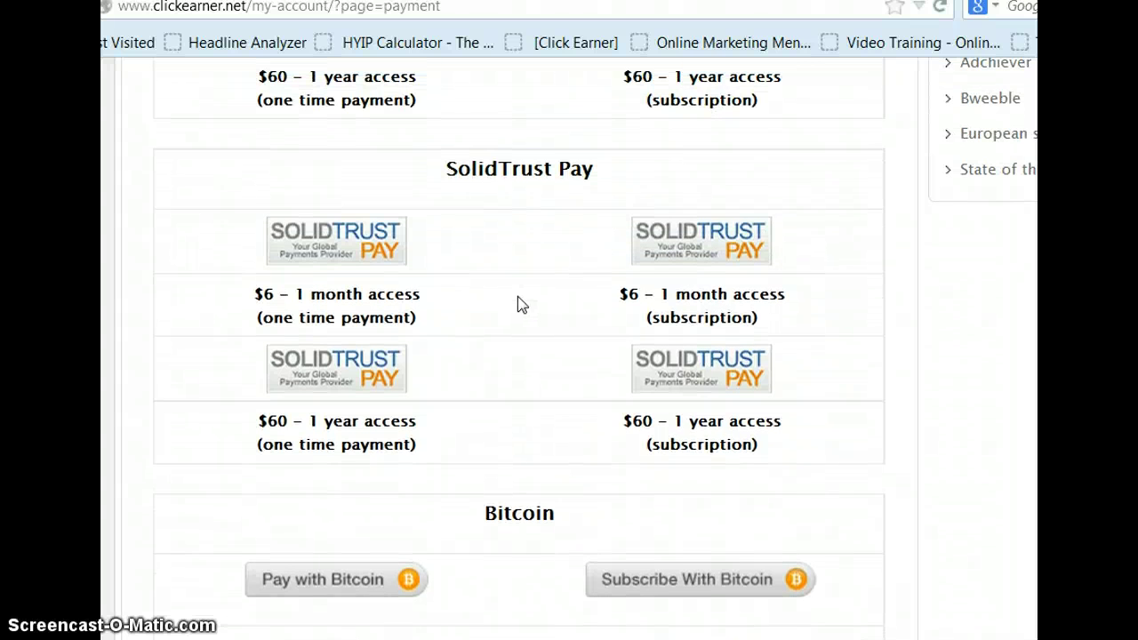
{"action": "scroll", "coordinate": [518, 297], "scroll_direction": "up", "scroll_amount": 8}
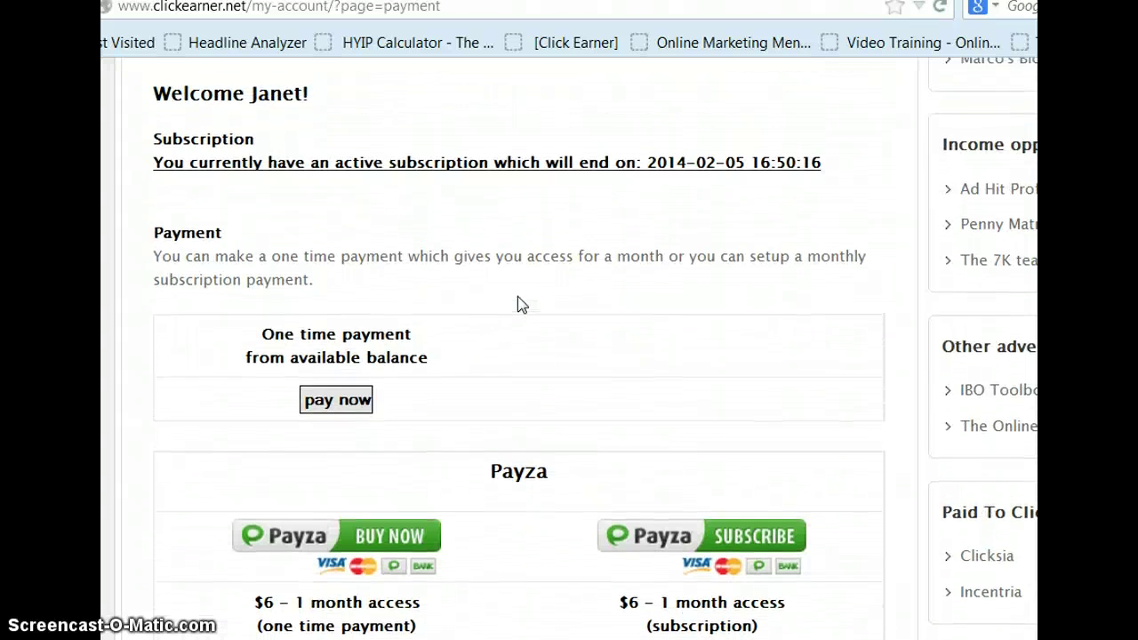
{"action": "scroll", "coordinate": [517, 304], "scroll_direction": "up", "scroll_amount": 3}
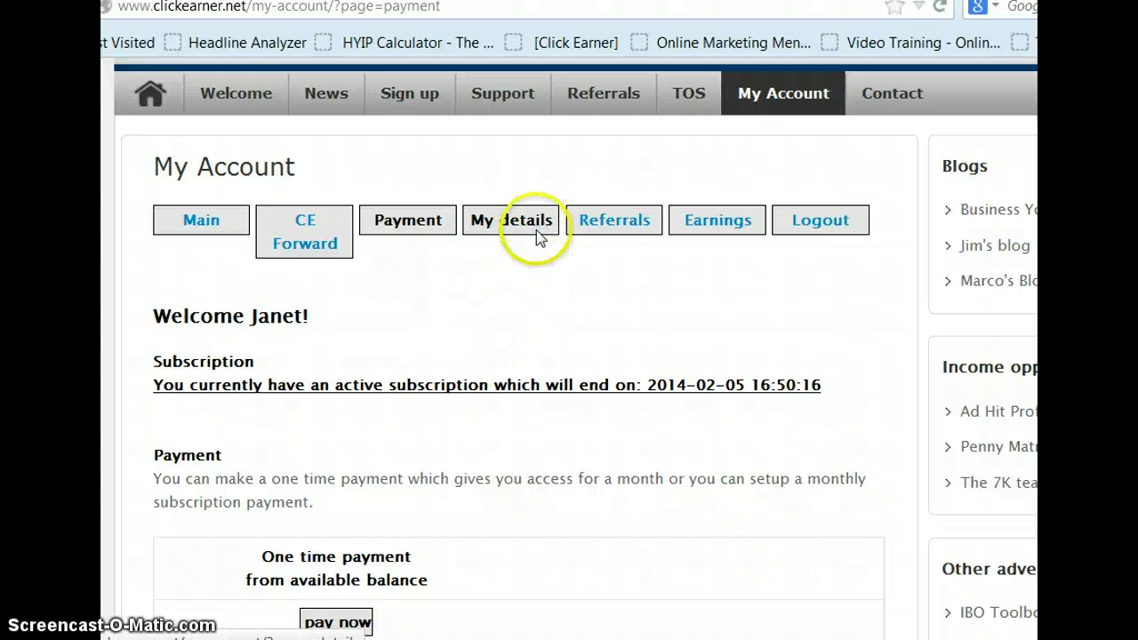
Step: Open Referrals to show the member's referral URL and 468x60 banner
{"action": "left_click", "coordinate": [612, 227]}
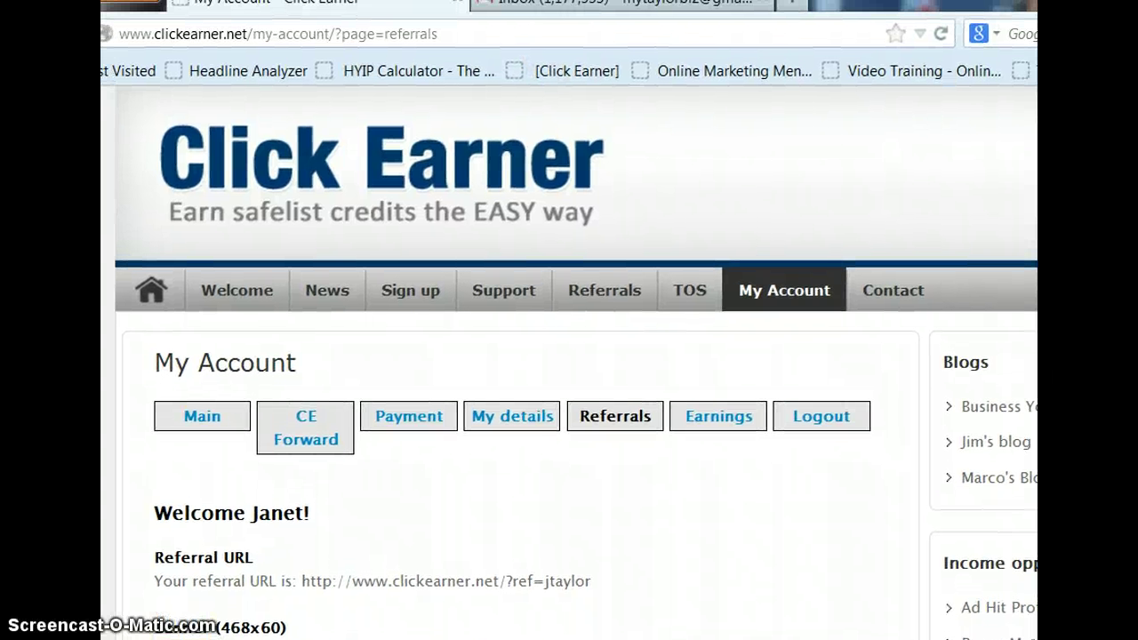
Step: In Gmail, open the (ListSolo) Grow Your List email and check its ExplosiveSafelist label
{"action": "left_click", "coordinate": [593, 12]}
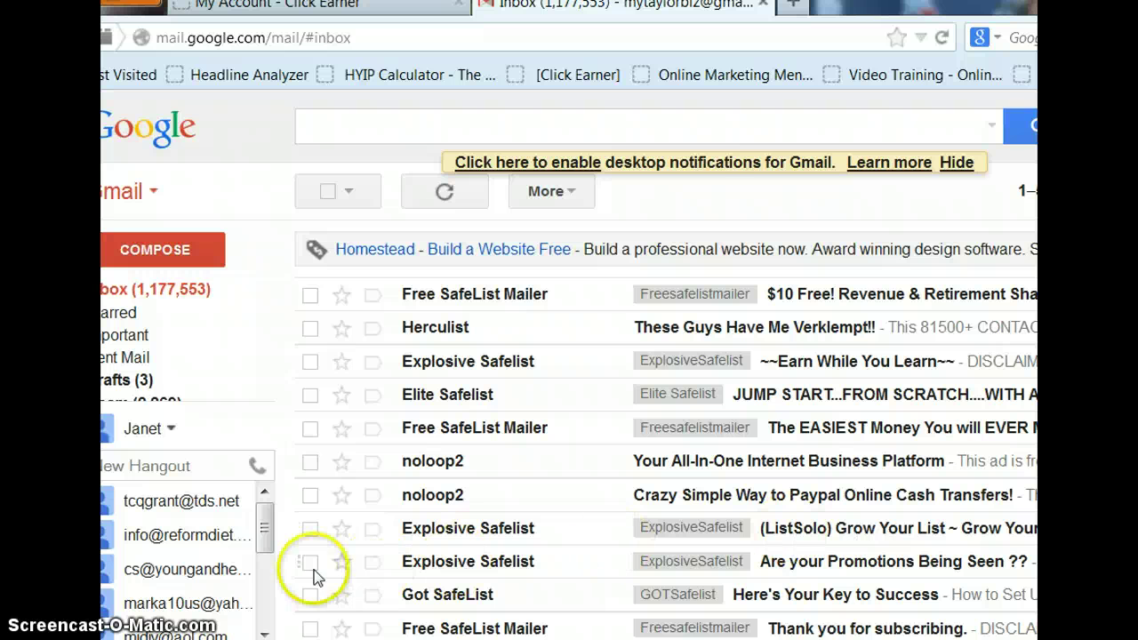
{"action": "mouse_move", "coordinate": [116, 378]}
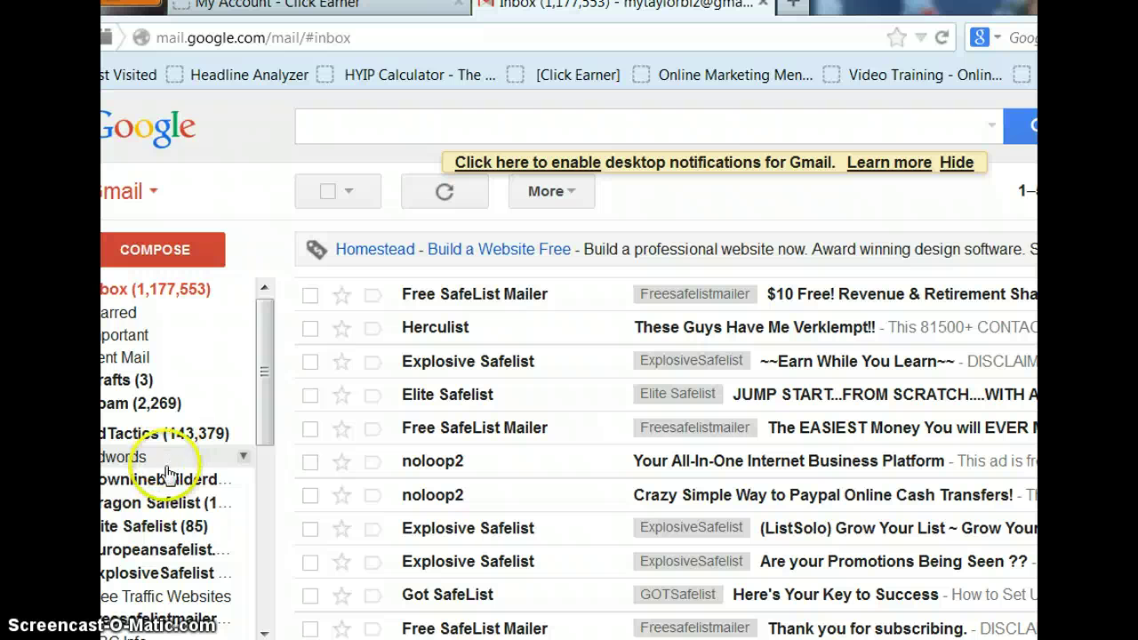
{"action": "scroll", "coordinate": [156, 522], "scroll_direction": "down", "scroll_amount": 1}
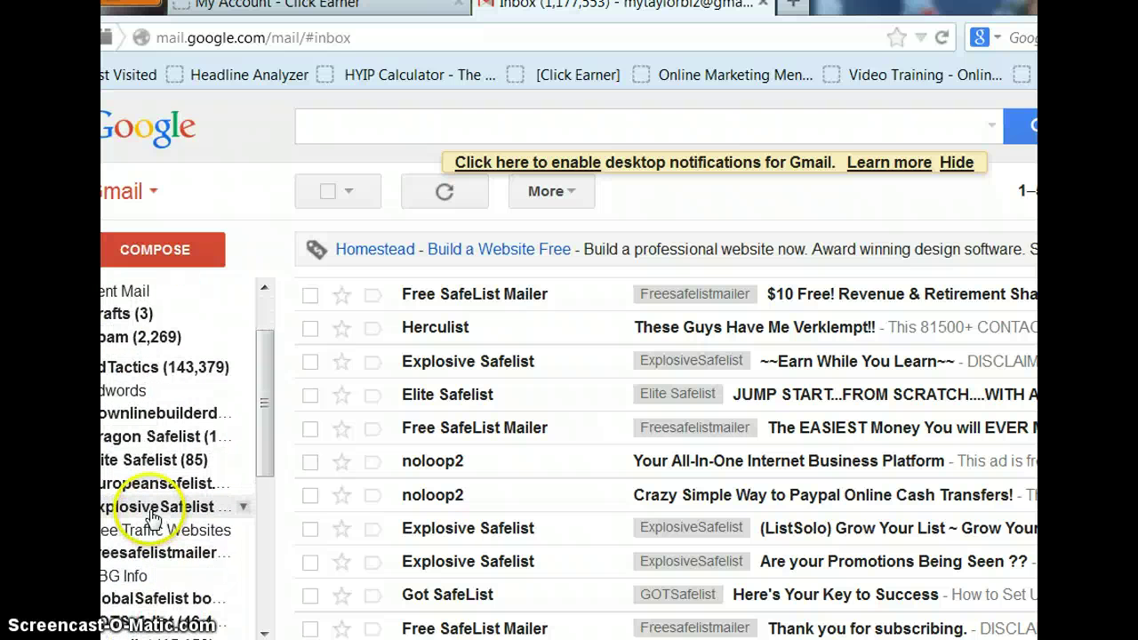
{"action": "left_click", "coordinate": [798, 532]}
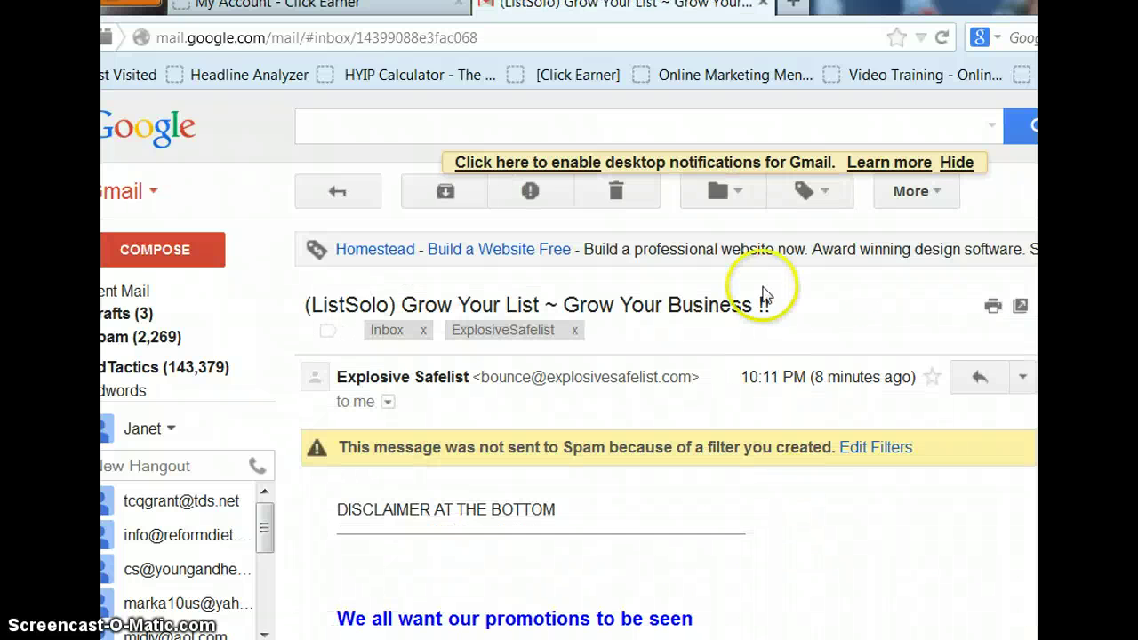
{"action": "left_click", "coordinate": [805, 193]}
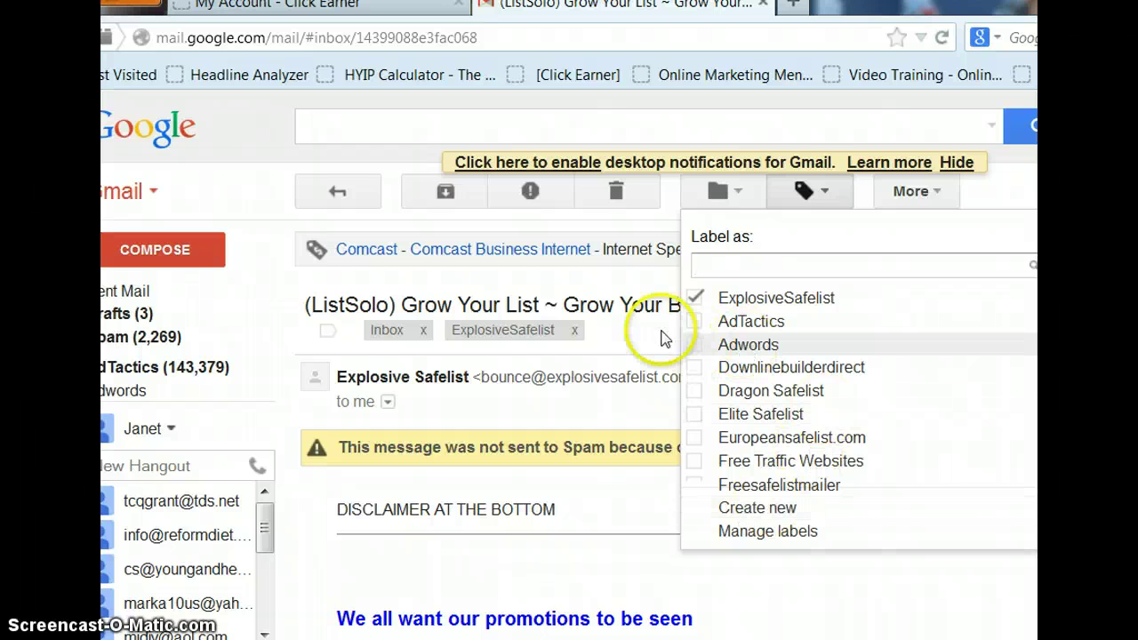
{"action": "left_click", "coordinate": [506, 282]}
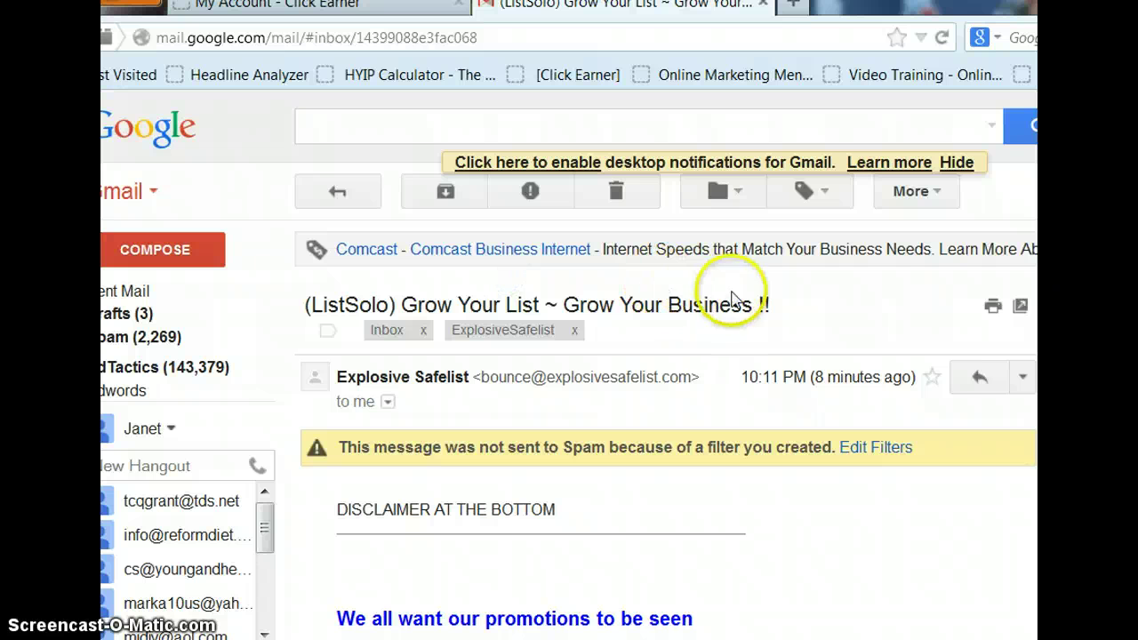
Step: Create a filter for this sender applying the ExplosiveSafelist label, then return to the Inbox
{"action": "left_click", "coordinate": [1023, 378]}
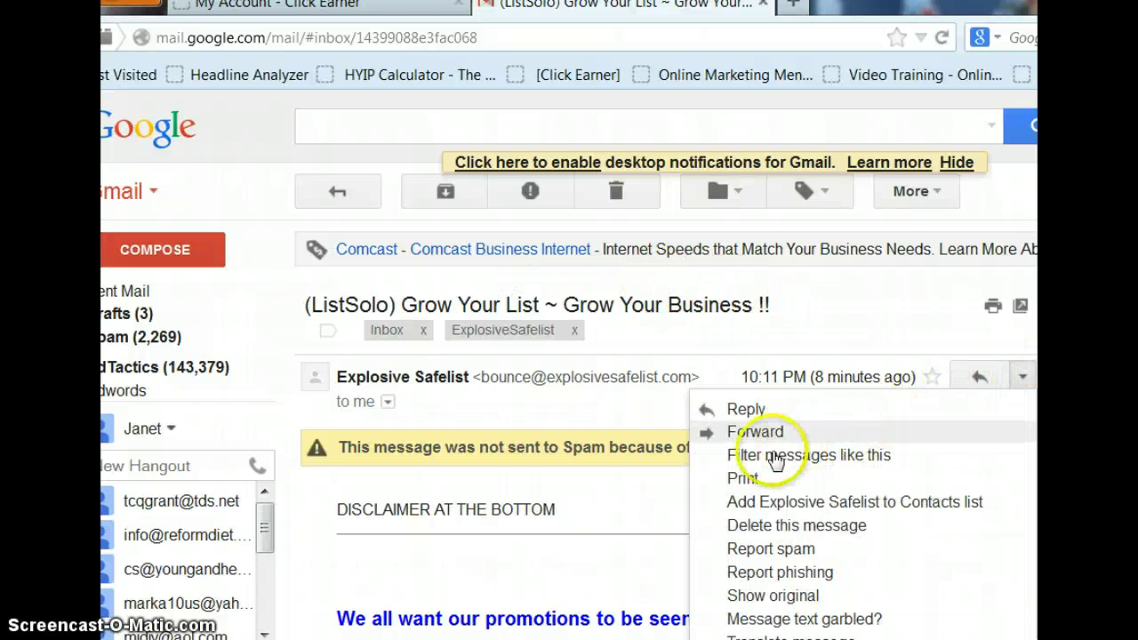
{"action": "left_click", "coordinate": [753, 461]}
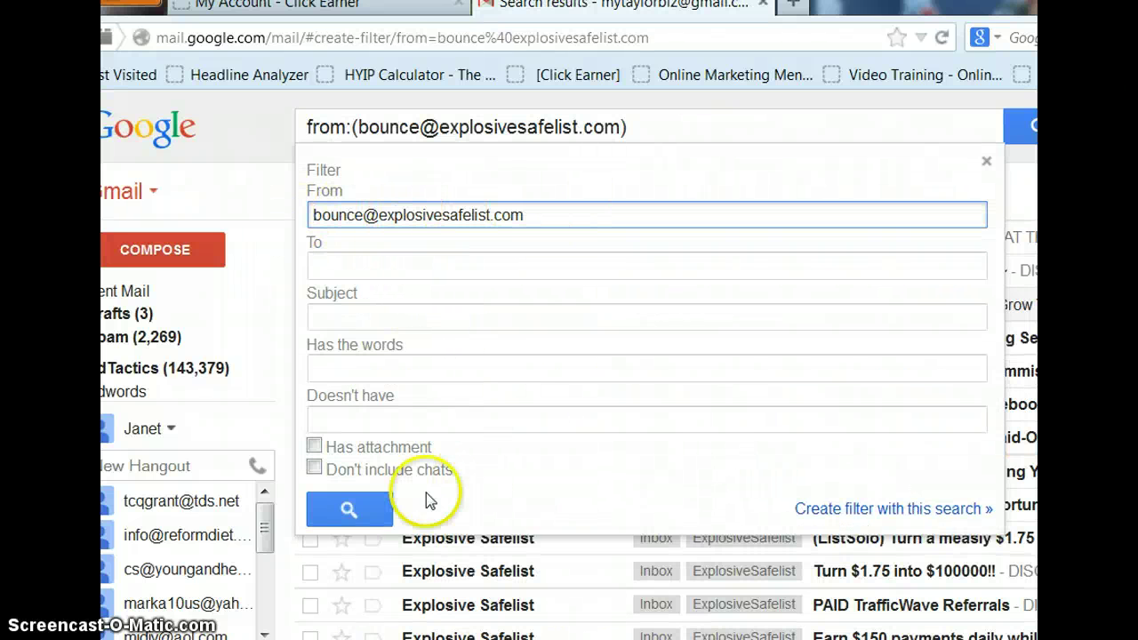
{"action": "left_click", "coordinate": [856, 510]}
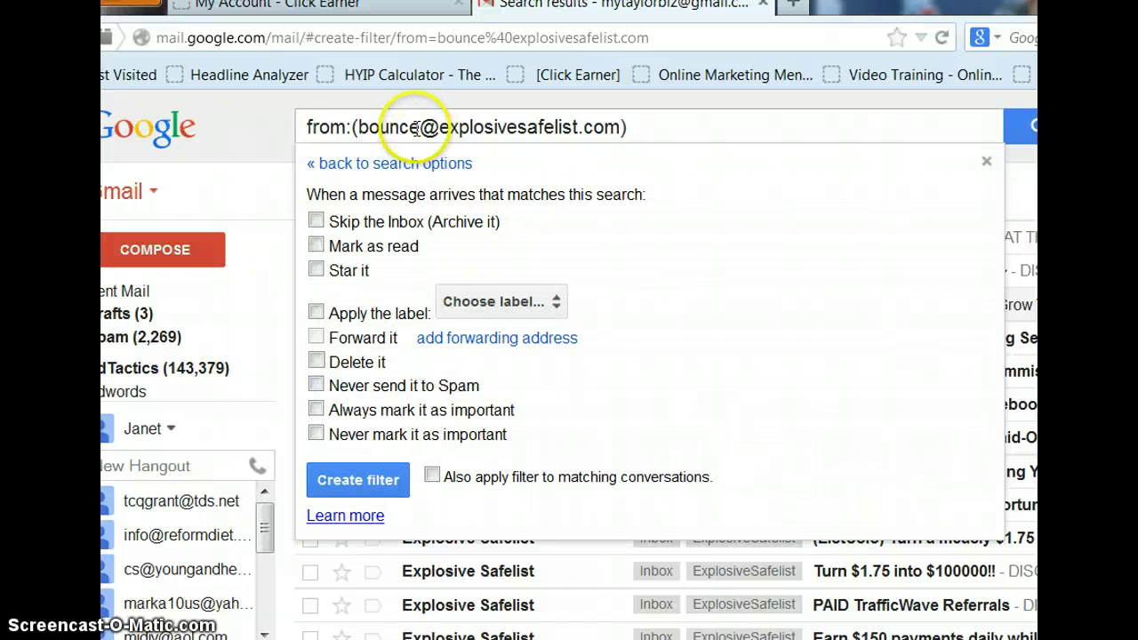
{"action": "left_click", "coordinate": [558, 306]}
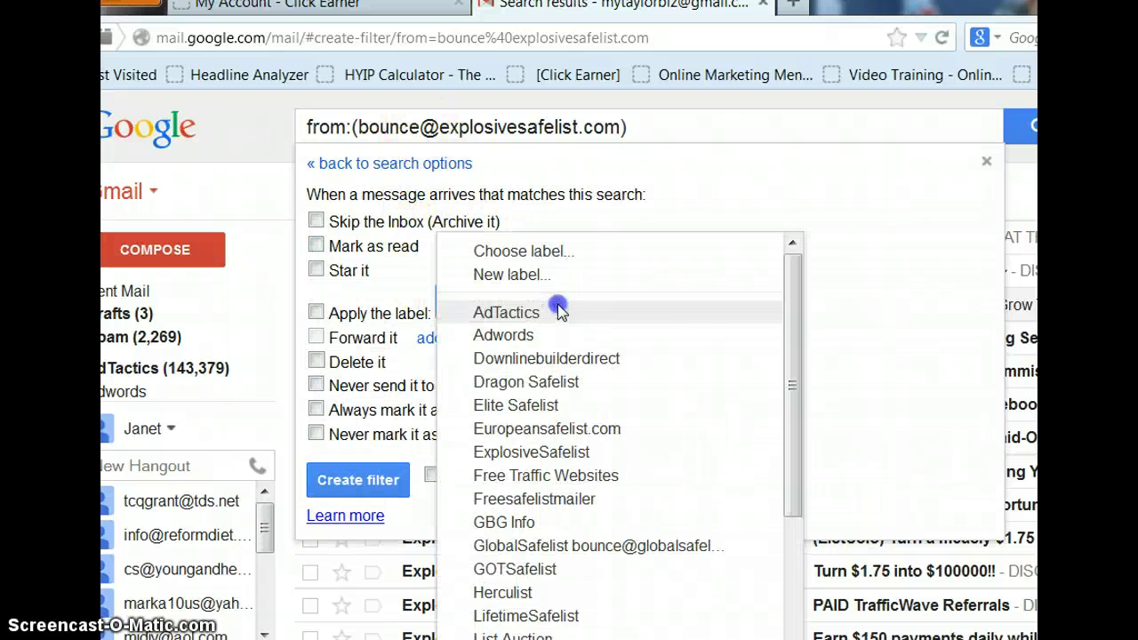
{"action": "left_click", "coordinate": [508, 450]}
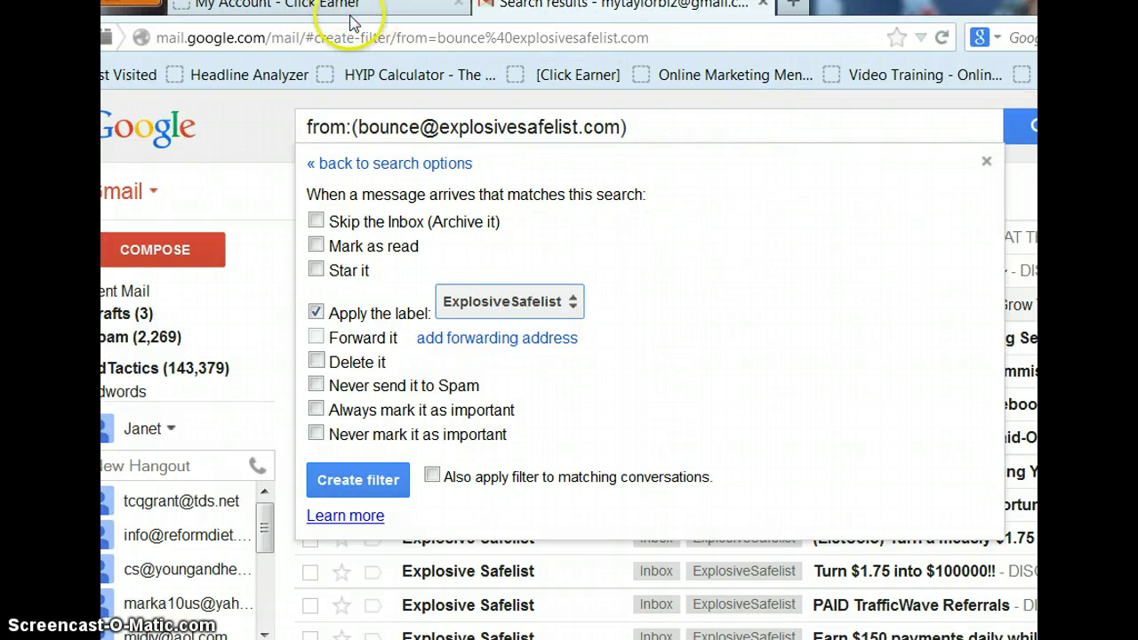
{"action": "mouse_move", "coordinate": [102, 342]}
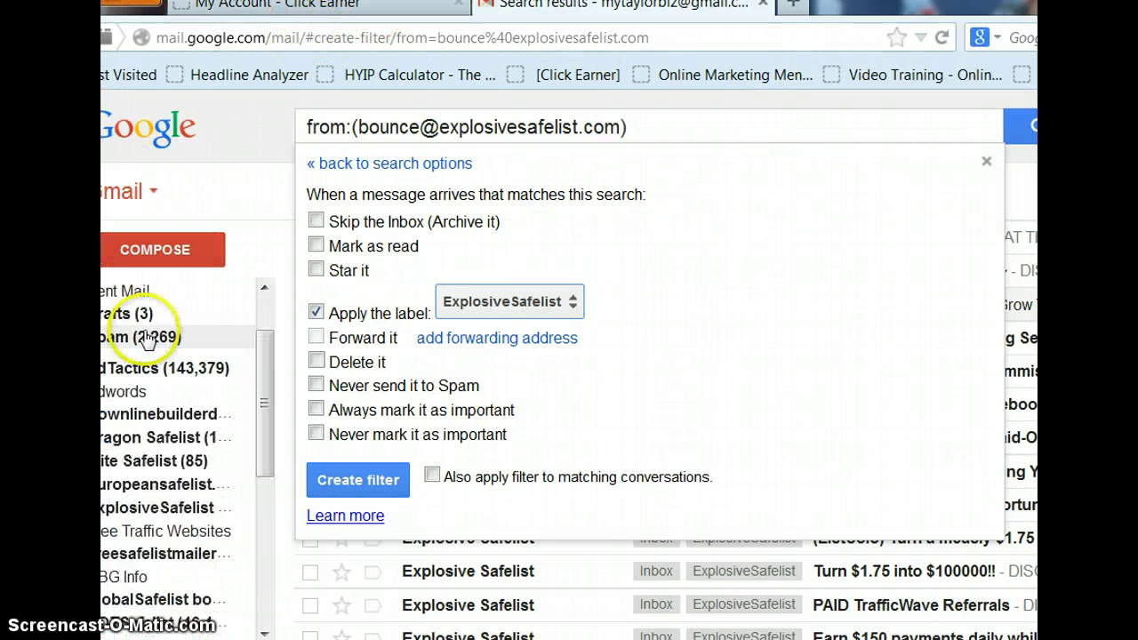
{"action": "scroll", "coordinate": [127, 293], "scroll_direction": "up", "scroll_amount": 2}
{"action": "left_click", "coordinate": [116, 291]}
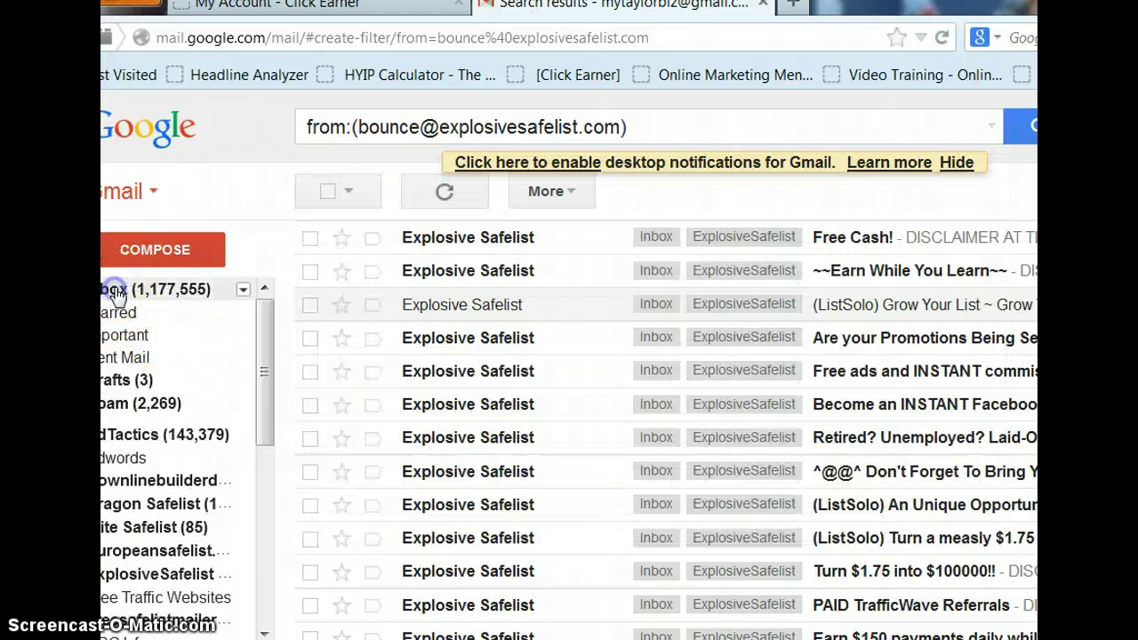
Step: Back in Click Earner, open the Main account page and scroll to the Click Earner fetch section
{"action": "left_click", "coordinate": [285, 7]}
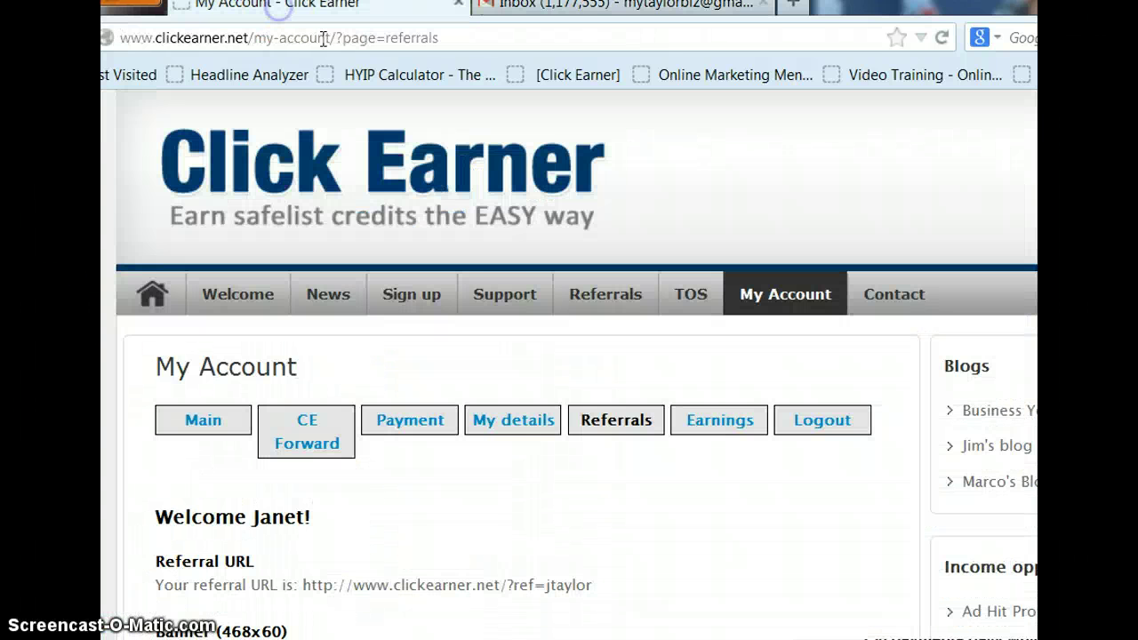
{"action": "mouse_move", "coordinate": [507, 299]}
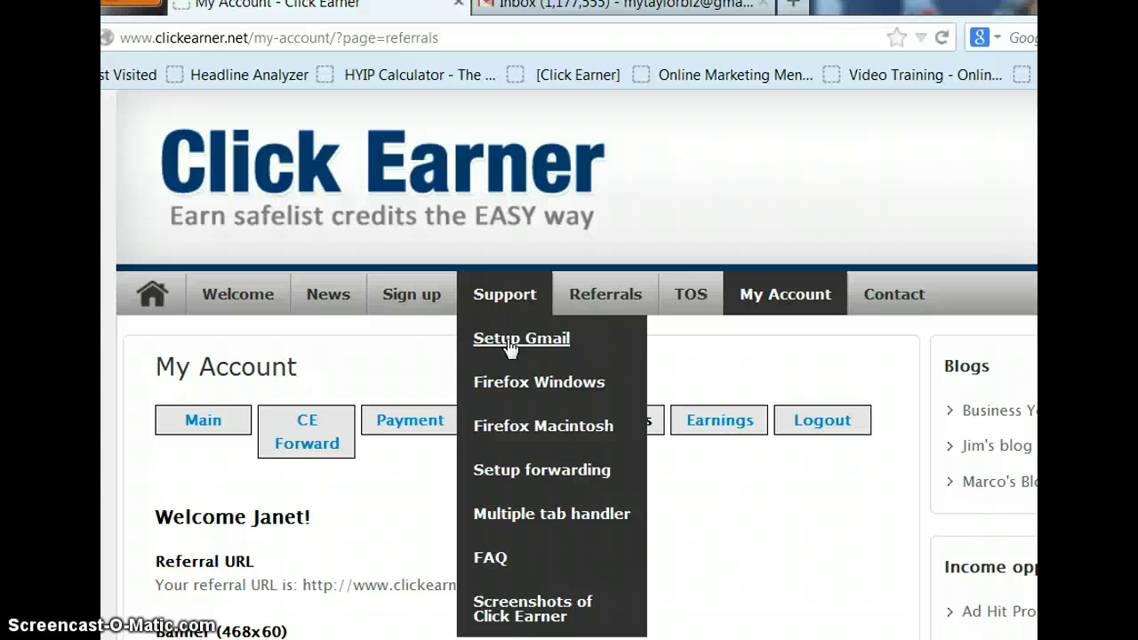
{"action": "scroll", "coordinate": [444, 482], "scroll_direction": "down", "scroll_amount": 3}
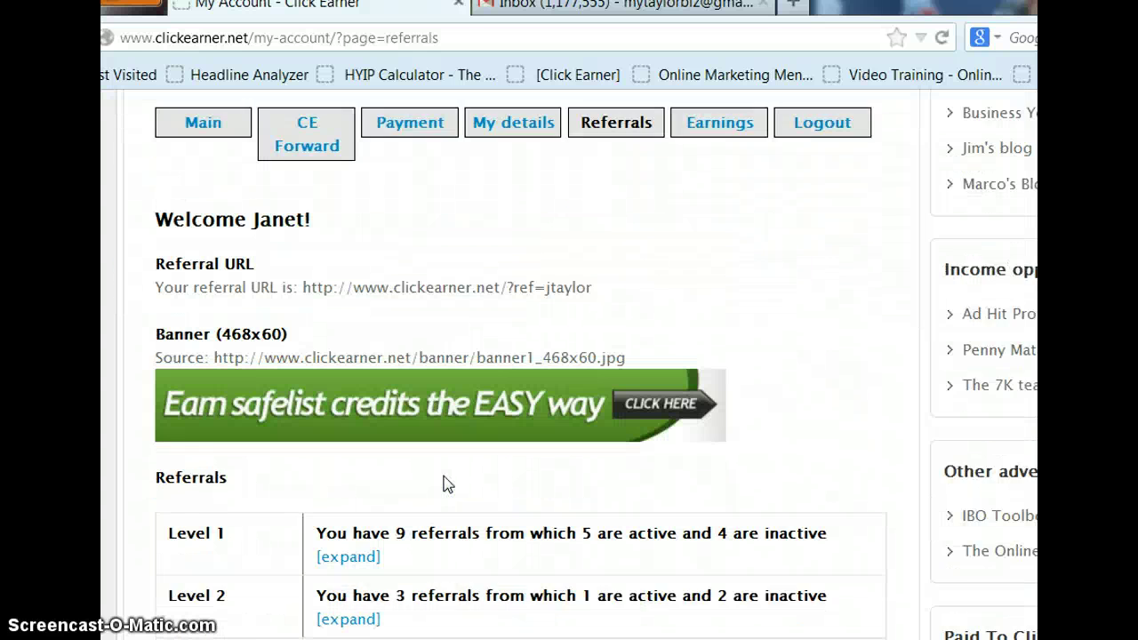
{"action": "scroll", "coordinate": [445, 483], "scroll_direction": "down", "scroll_amount": 1}
{"action": "scroll", "coordinate": [444, 475], "scroll_direction": "up", "scroll_amount": 4}
{"action": "left_click", "coordinate": [211, 423]}
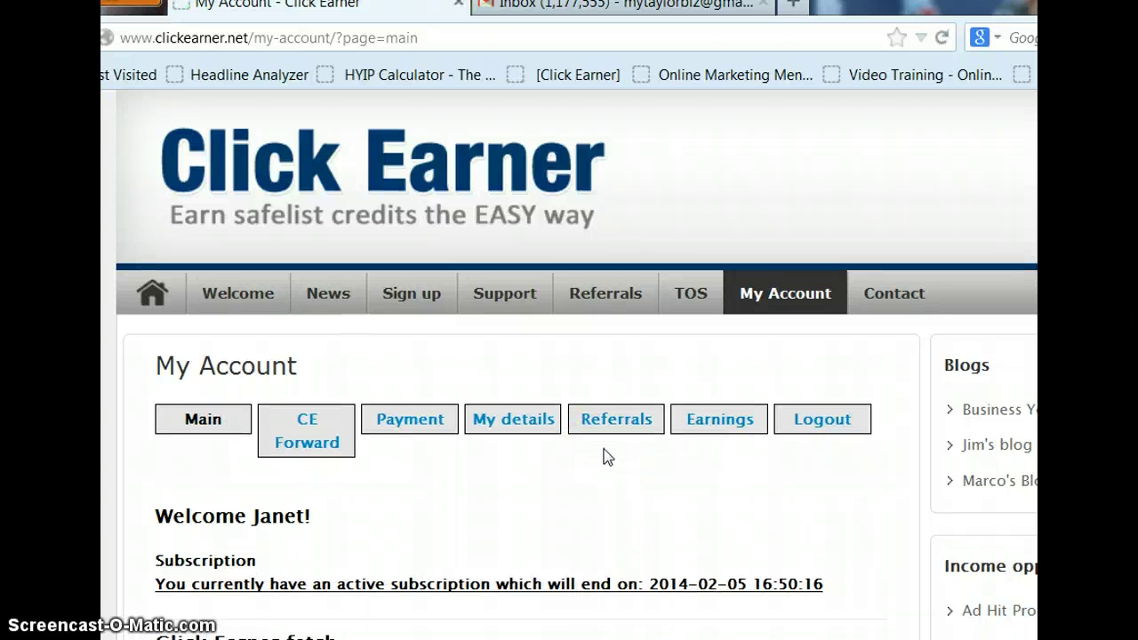
{"action": "scroll", "coordinate": [605, 457], "scroll_direction": "down", "scroll_amount": 5}
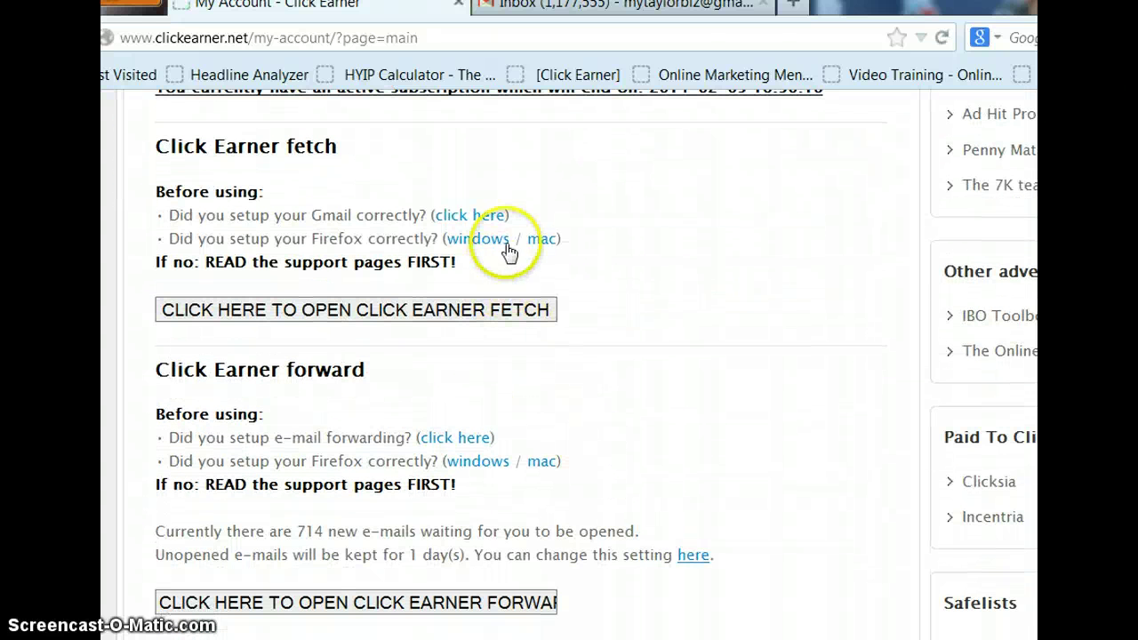
{"action": "left_click", "coordinate": [462, 216]}
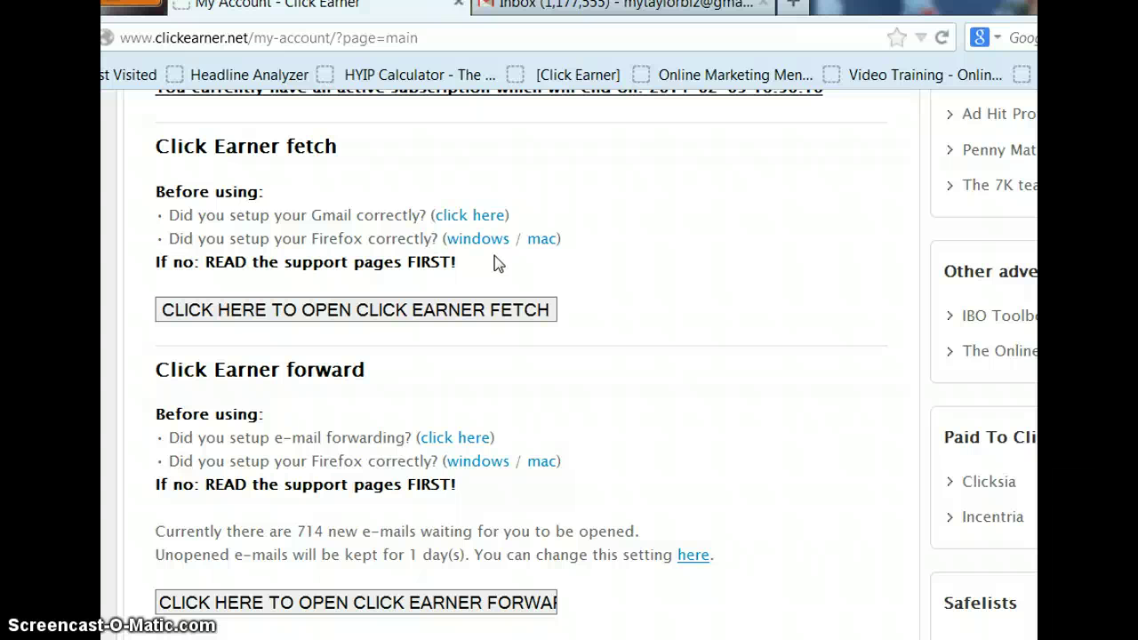
Step: Open the Setup Gmail guide and read its Gmail Settings and Enable IMAP steps
{"action": "left_click", "coordinate": [470, 217]}
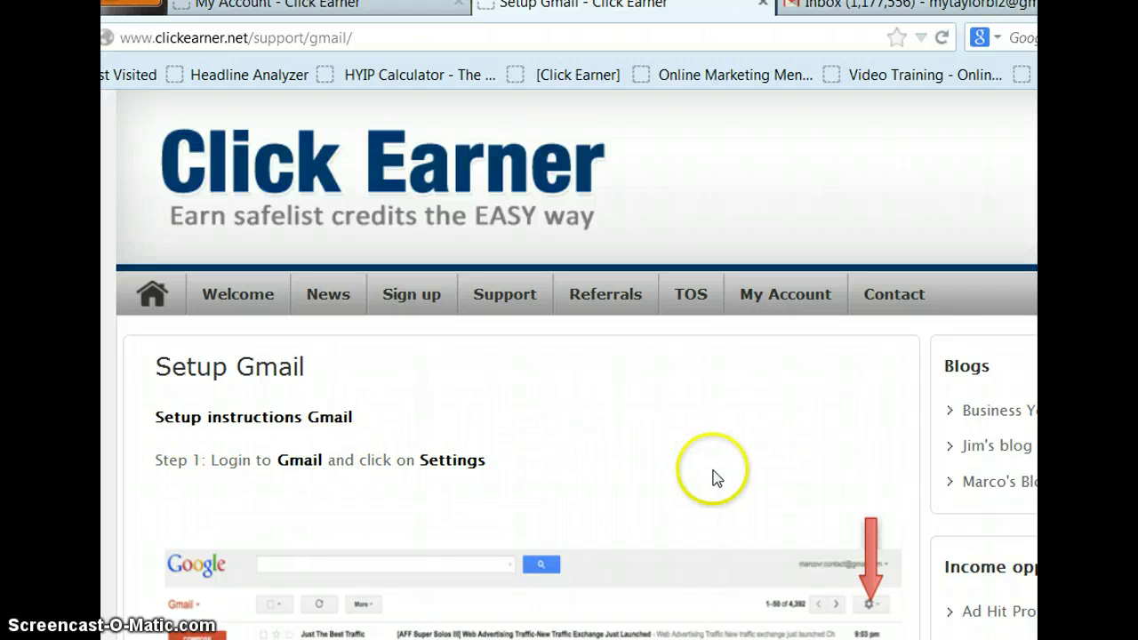
{"action": "scroll", "coordinate": [811, 471], "scroll_direction": "down", "scroll_amount": 1}
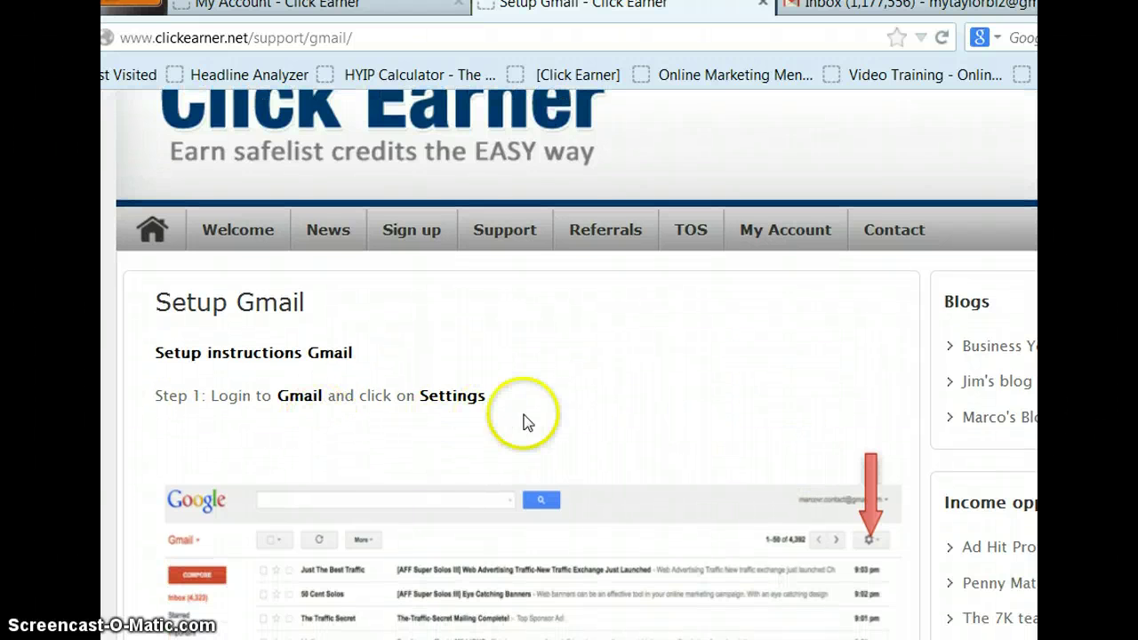
{"action": "scroll", "coordinate": [869, 552], "scroll_direction": "down", "scroll_amount": 10}
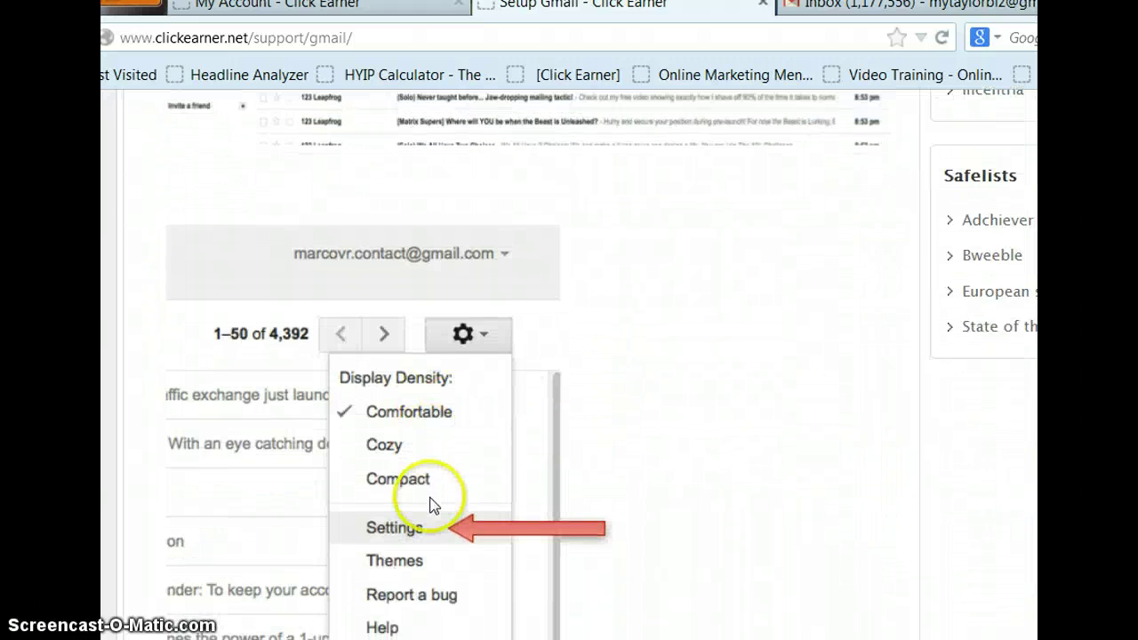
{"action": "scroll", "coordinate": [669, 430], "scroll_direction": "down", "scroll_amount": 6}
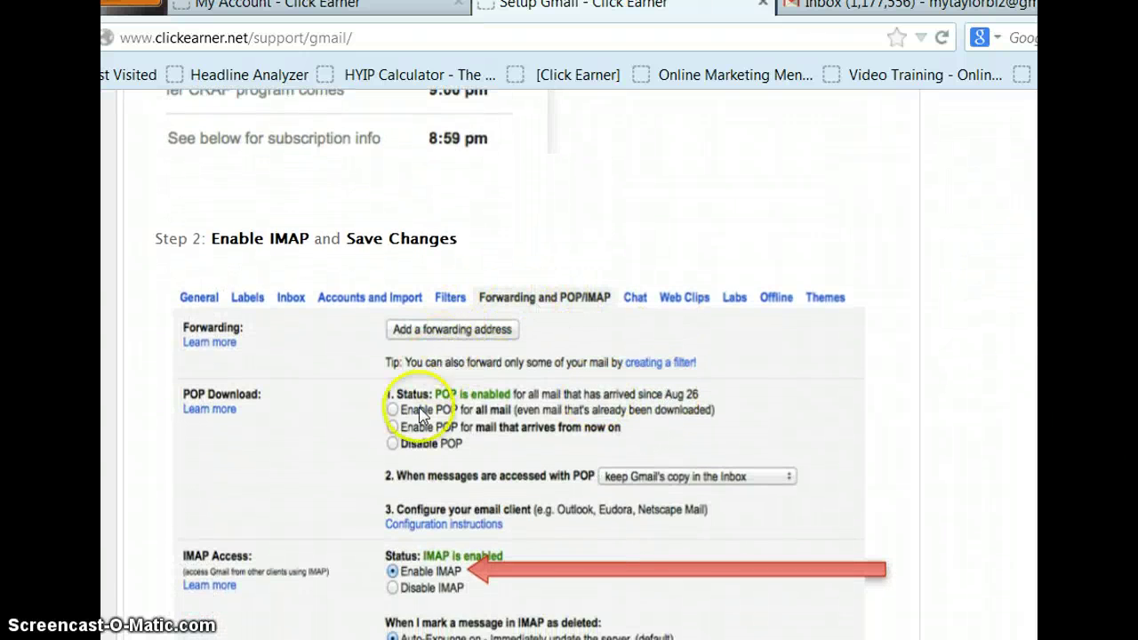
{"action": "scroll", "coordinate": [447, 565], "scroll_direction": "down", "scroll_amount": 5}
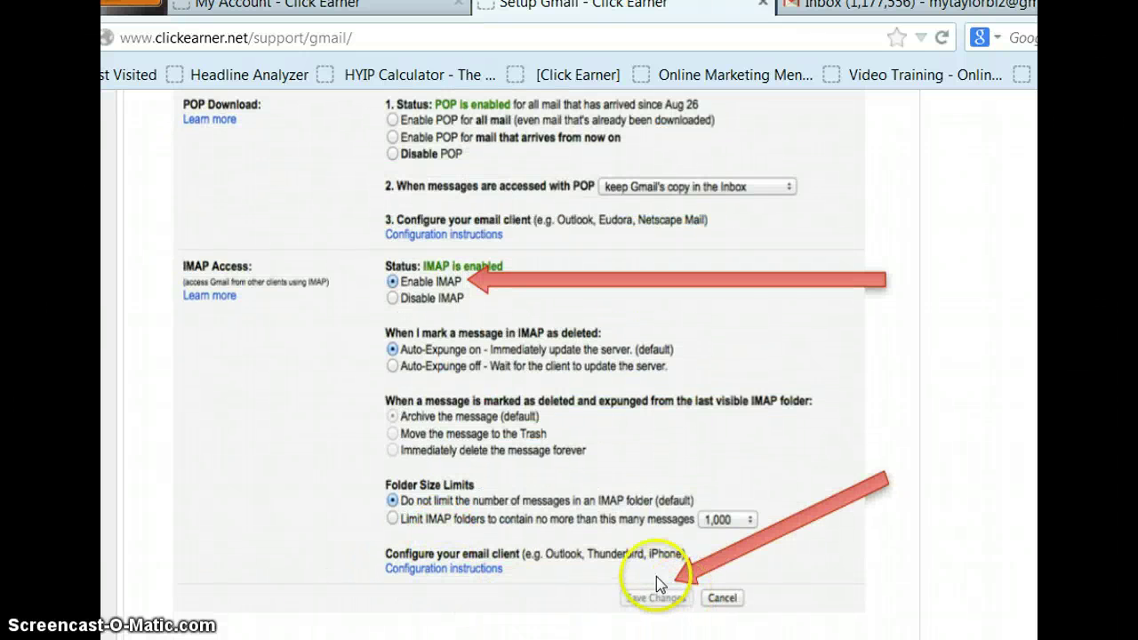
{"action": "scroll", "coordinate": [656, 555], "scroll_direction": "up", "scroll_amount": 10}
{"action": "scroll", "coordinate": [654, 552], "scroll_direction": "up", "scroll_amount": 5}
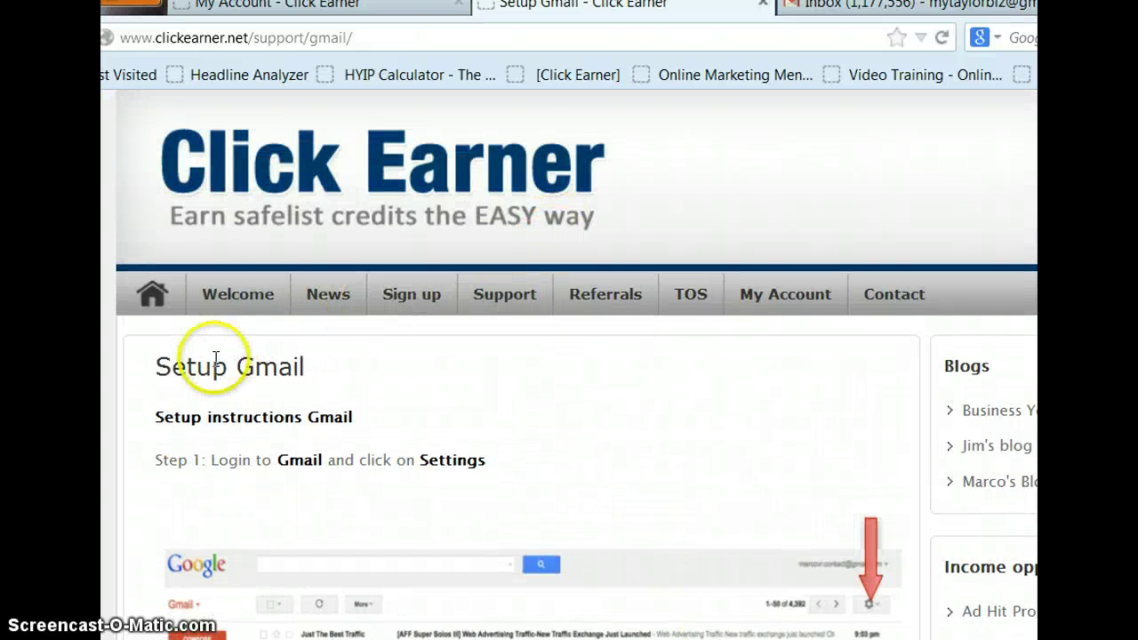
{"action": "left_click", "coordinate": [761, 6]}
{"action": "scroll", "coordinate": [498, 267], "scroll_direction": "up", "scroll_amount": 5}
{"action": "mouse_move", "coordinate": [464, 284]}
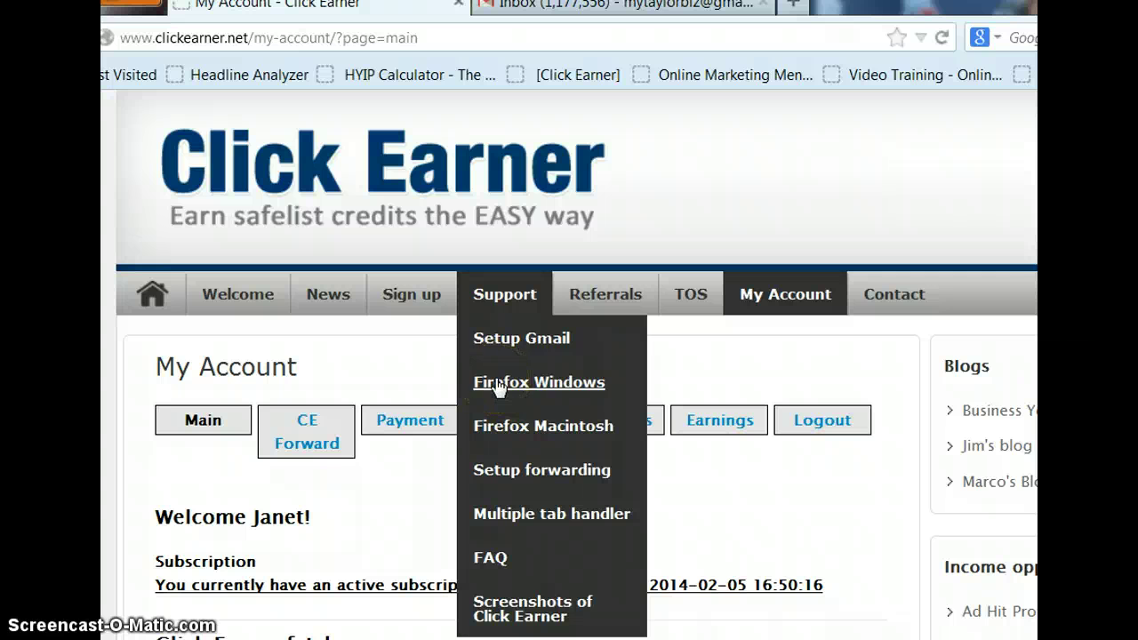
{"action": "left_click", "coordinate": [513, 349]}
{"action": "left_click", "coordinate": [513, 352]}
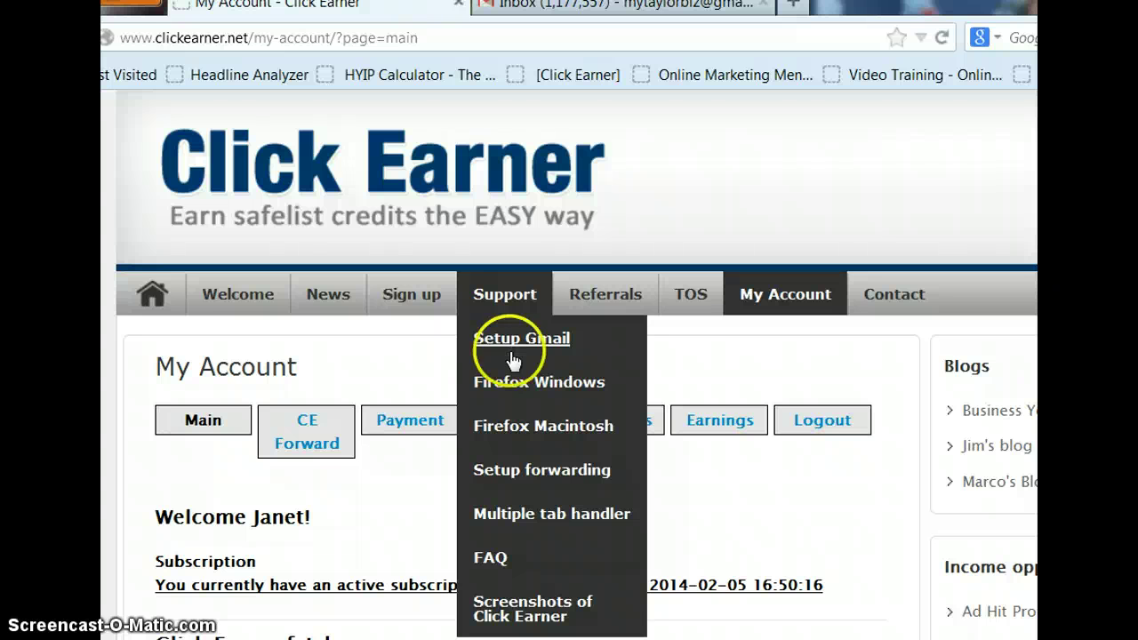
{"action": "left_click", "coordinate": [511, 384]}
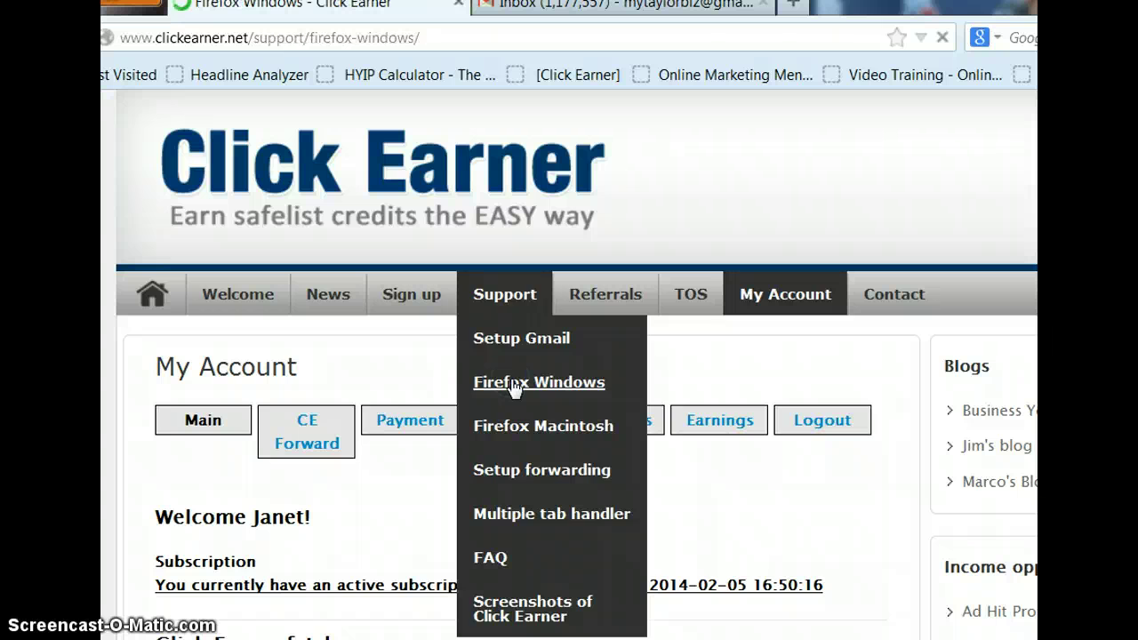
{"action": "scroll", "coordinate": [647, 403], "scroll_direction": "down", "scroll_amount": 2}
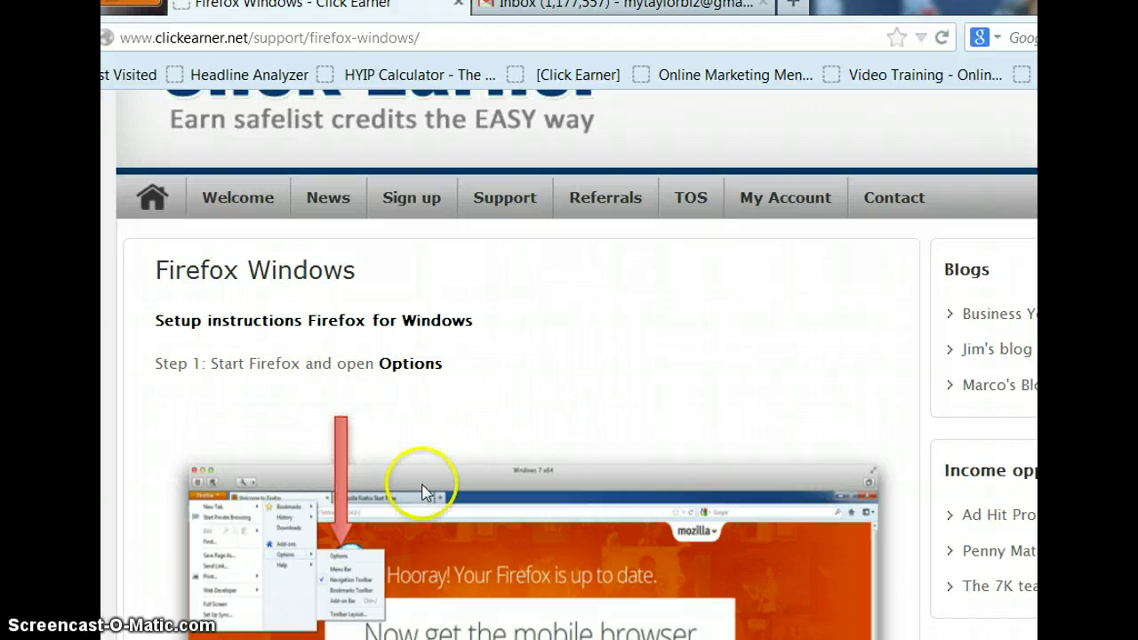
{"action": "scroll", "coordinate": [769, 492], "scroll_direction": "down", "scroll_amount": 6}
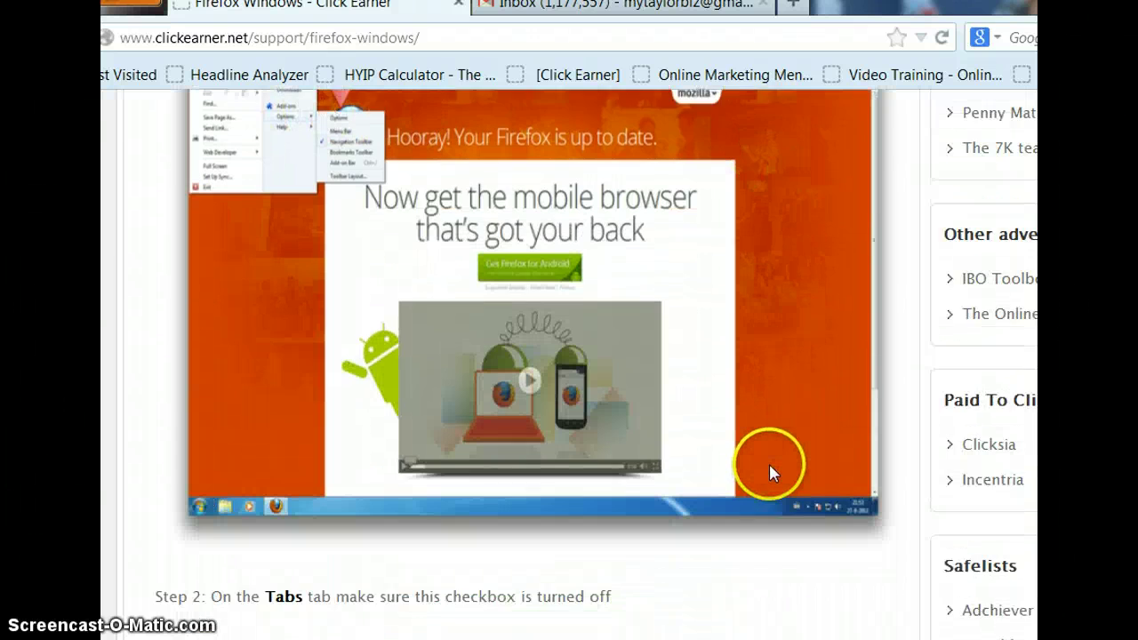
{"action": "scroll", "coordinate": [767, 465], "scroll_direction": "down", "scroll_amount": 3}
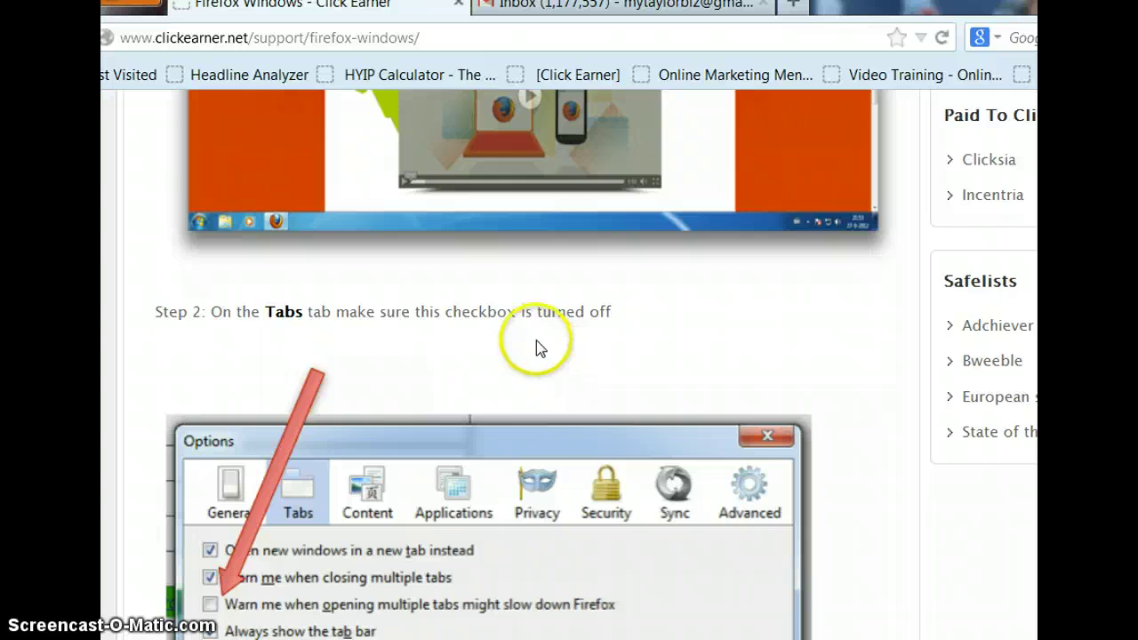
{"action": "scroll", "coordinate": [534, 342], "scroll_direction": "down", "scroll_amount": 3}
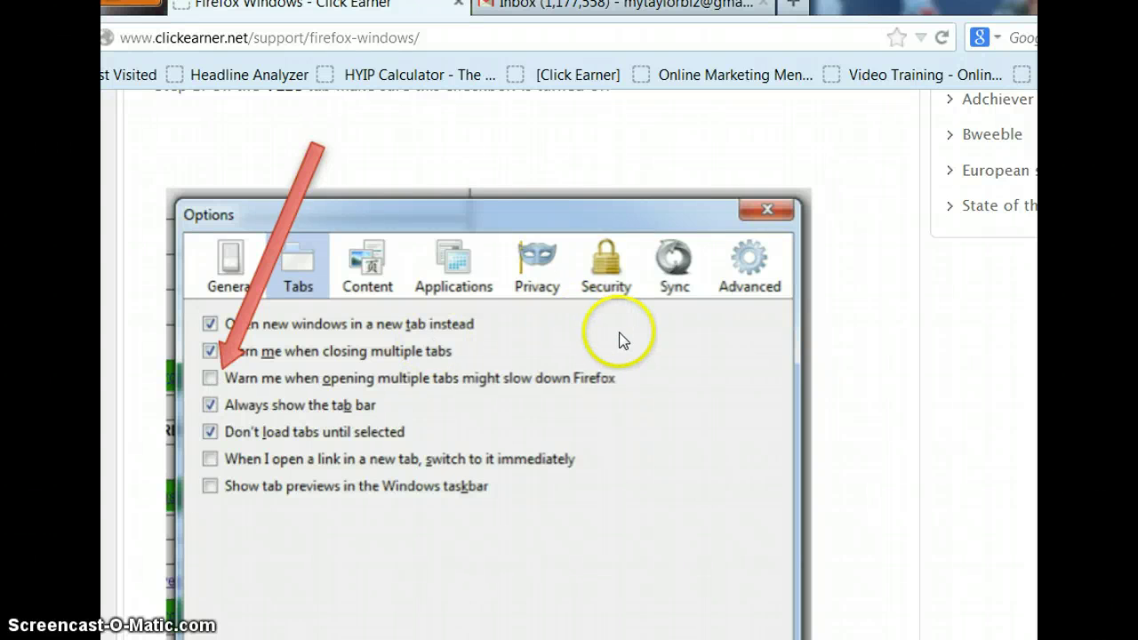
{"action": "scroll", "coordinate": [722, 363], "scroll_direction": "down", "scroll_amount": 2}
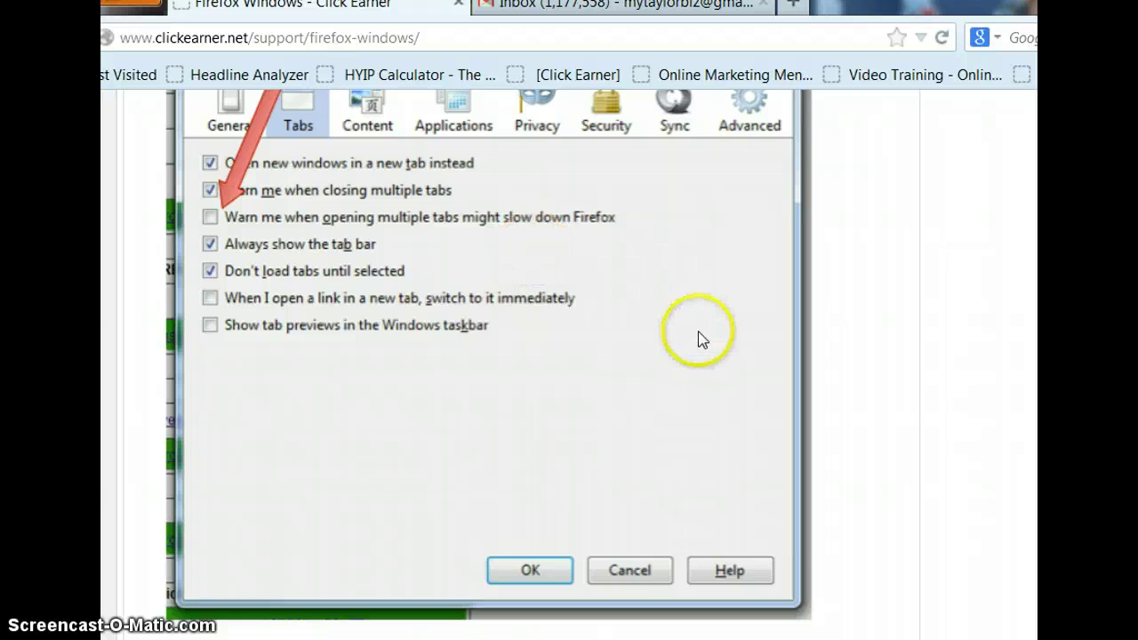
{"action": "scroll", "coordinate": [698, 339], "scroll_direction": "down", "scroll_amount": 2}
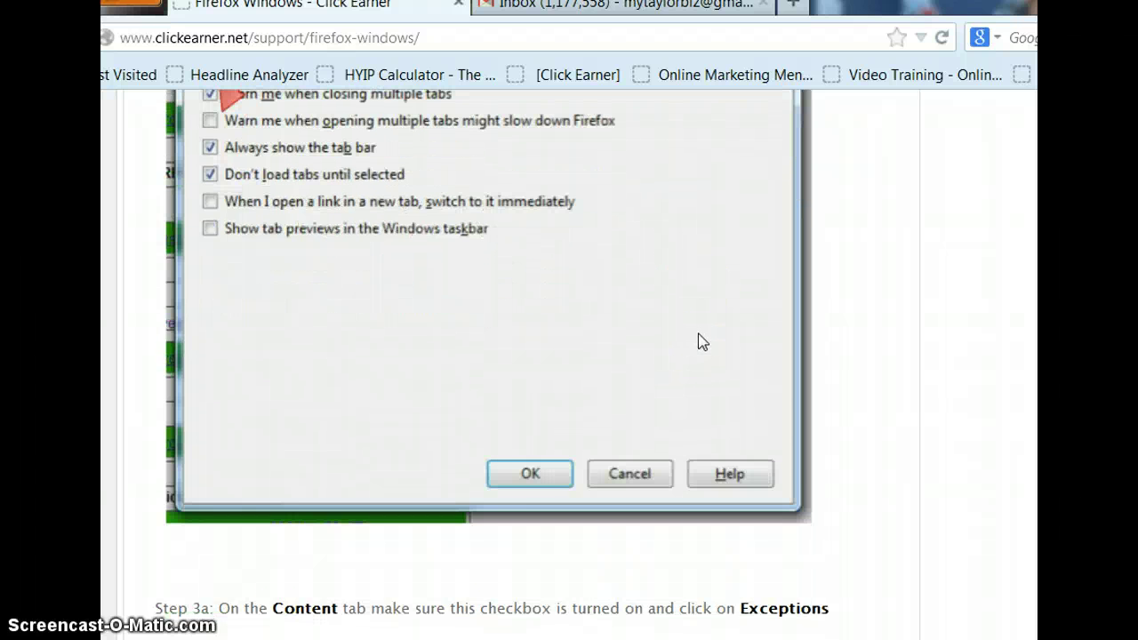
{"action": "scroll", "coordinate": [701, 342], "scroll_direction": "up", "scroll_amount": 2}
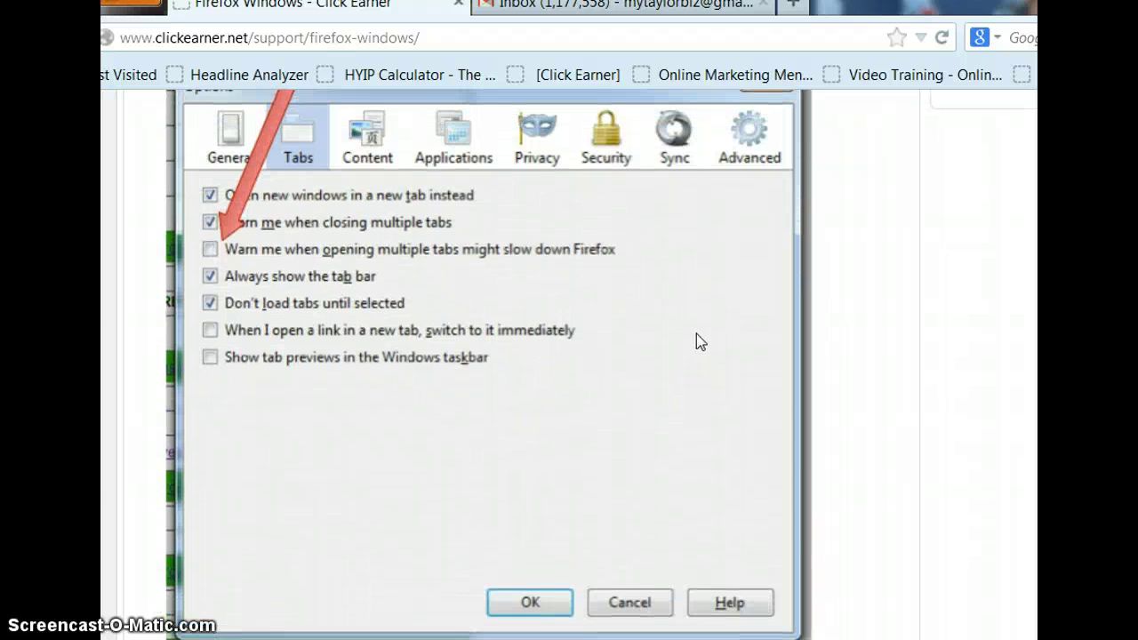
{"action": "left_click", "coordinate": [276, 286]}
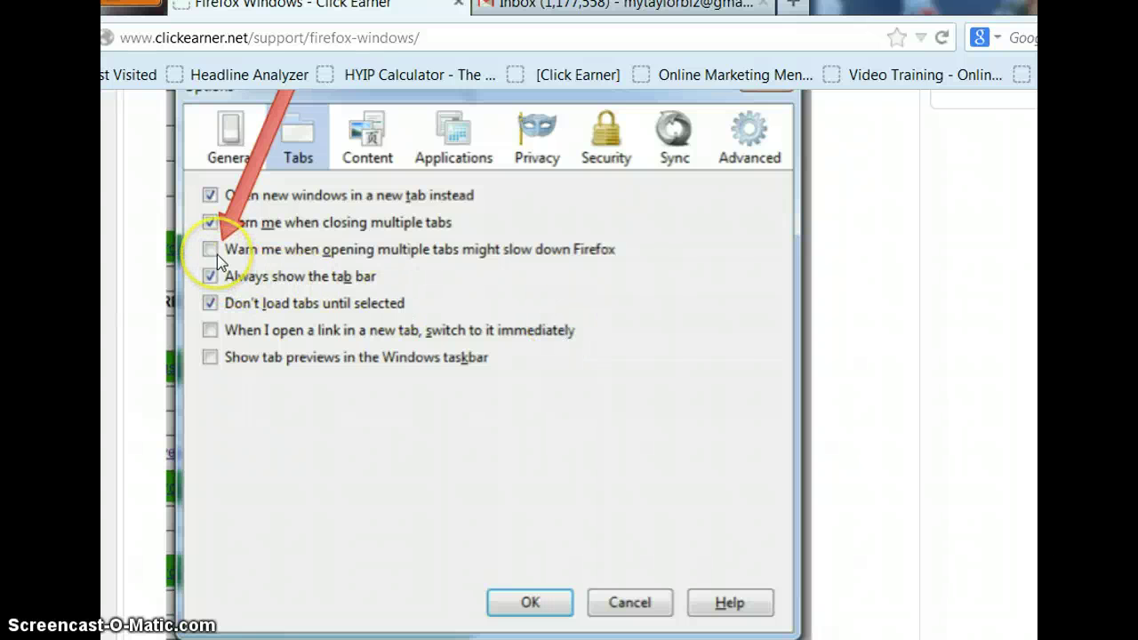
{"action": "left_click", "coordinate": [501, 444]}
{"action": "scroll", "coordinate": [501, 447], "scroll_direction": "down", "scroll_amount": 3}
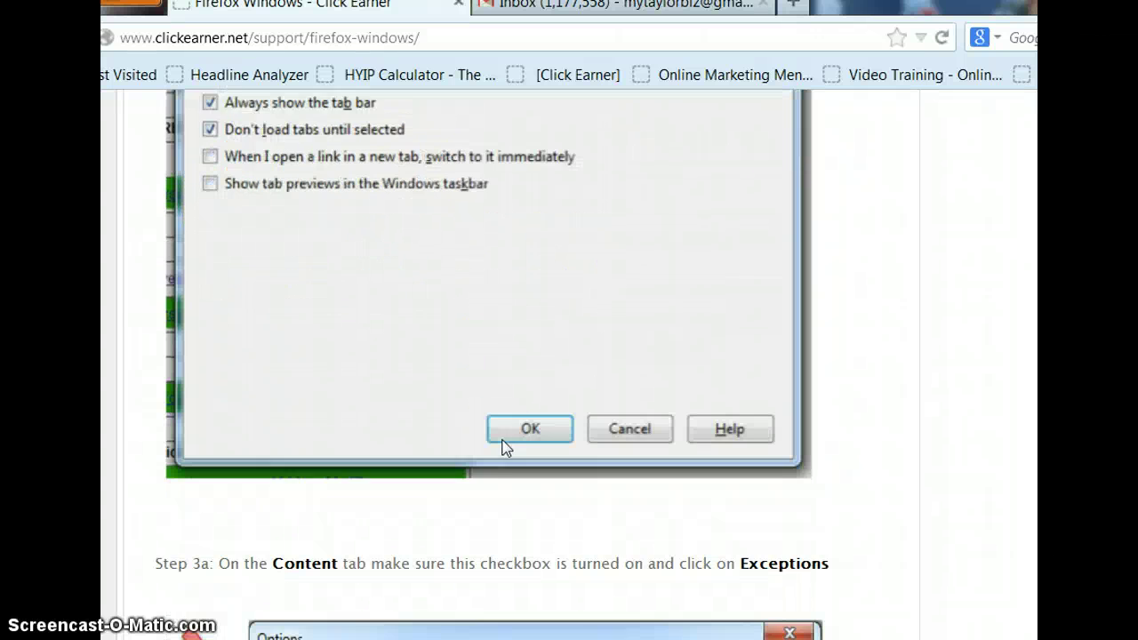
{"action": "scroll", "coordinate": [502, 447], "scroll_direction": "up", "scroll_amount": 6}
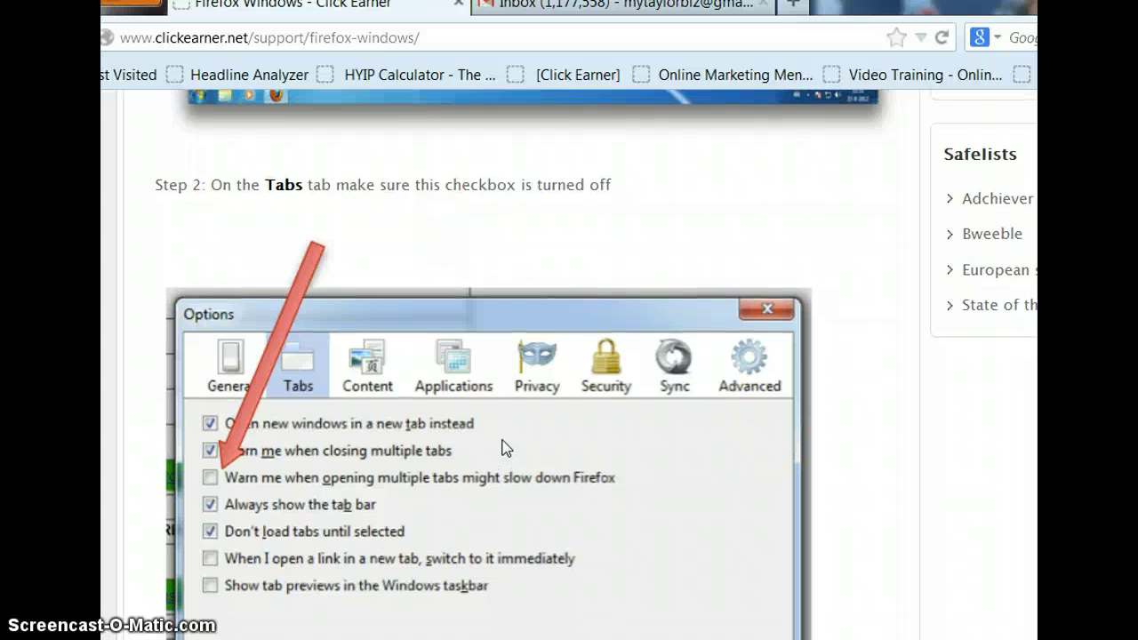
{"action": "scroll", "coordinate": [502, 447], "scroll_direction": "down", "scroll_amount": 8}
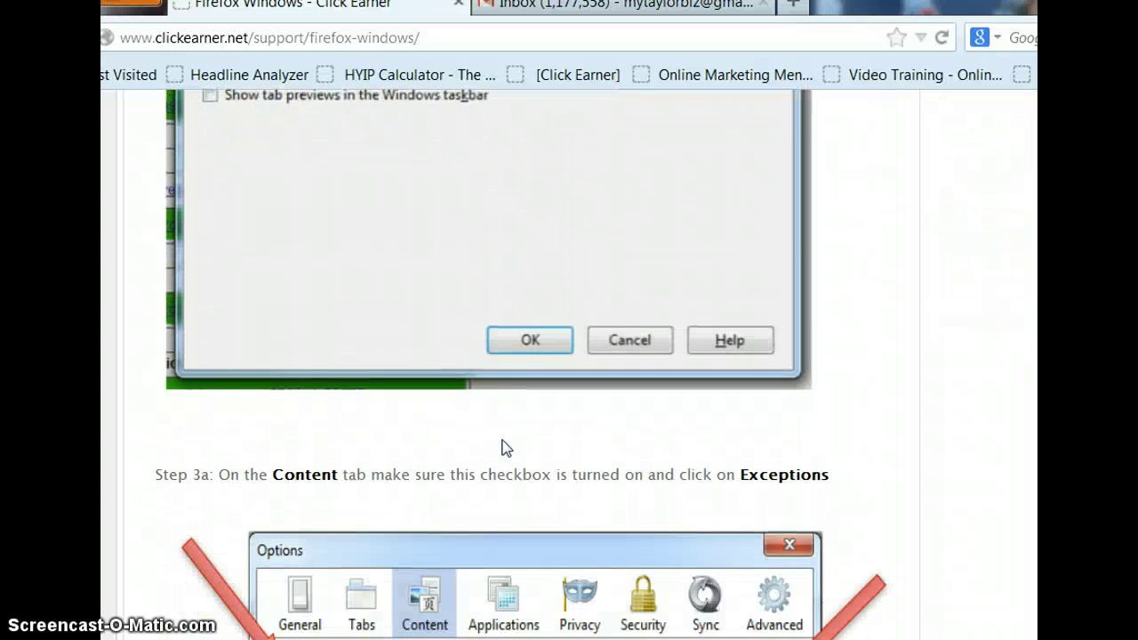
Step: Read through Steps 3a to 9 of the Firefox Windows guide
{"action": "scroll", "coordinate": [501, 444], "scroll_direction": "down", "scroll_amount": 2}
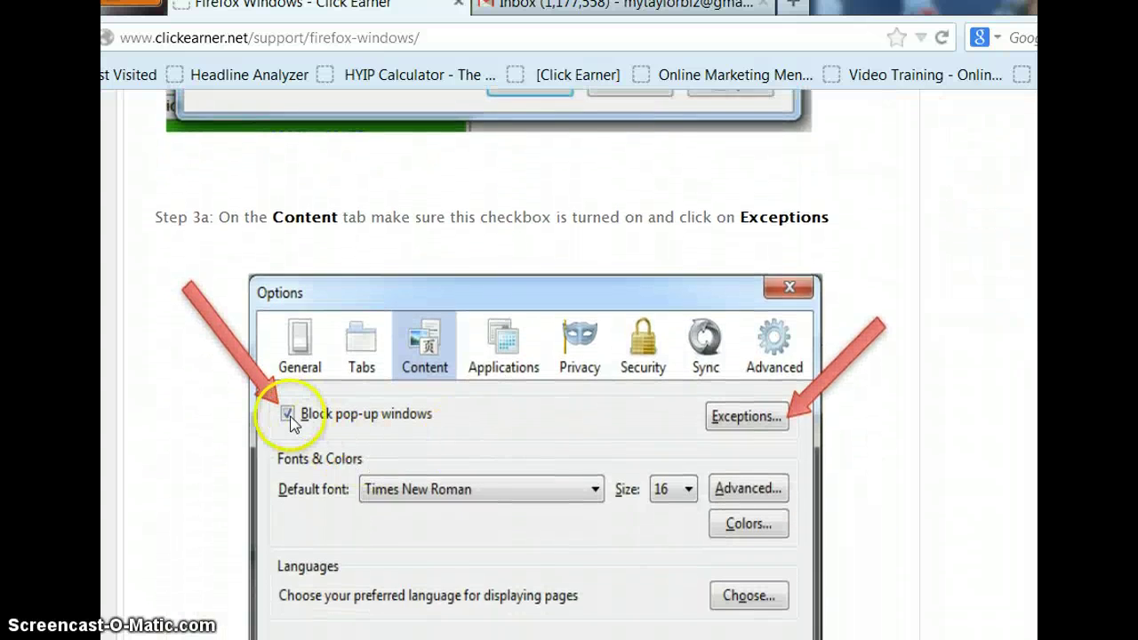
{"action": "scroll", "coordinate": [736, 423], "scroll_direction": "down", "scroll_amount": 6}
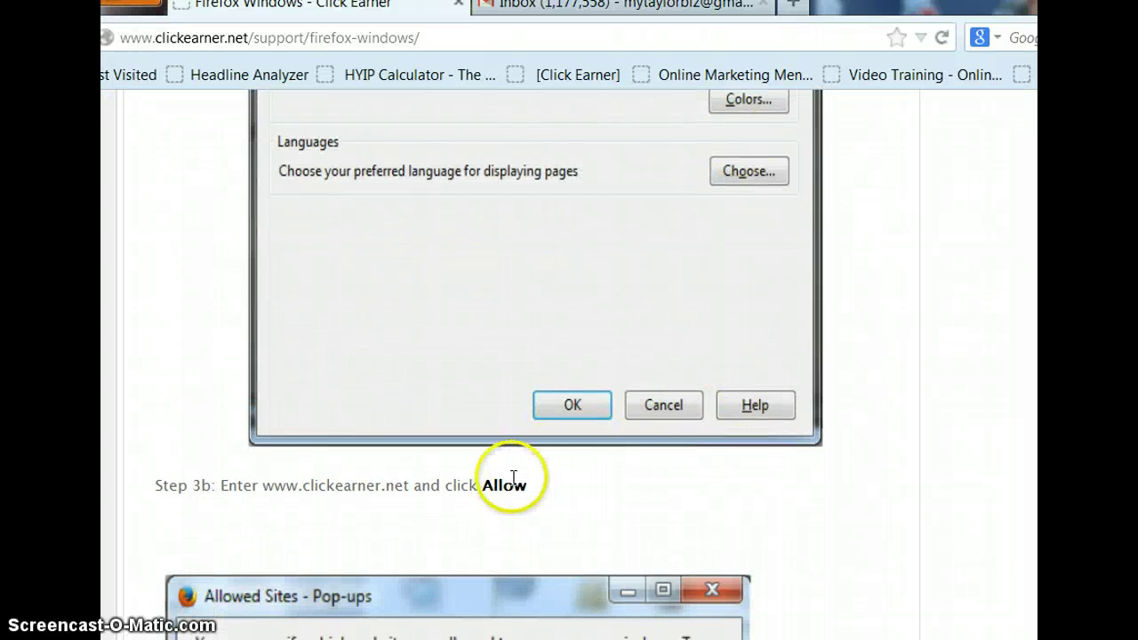
{"action": "scroll", "coordinate": [497, 480], "scroll_direction": "down", "scroll_amount": 4}
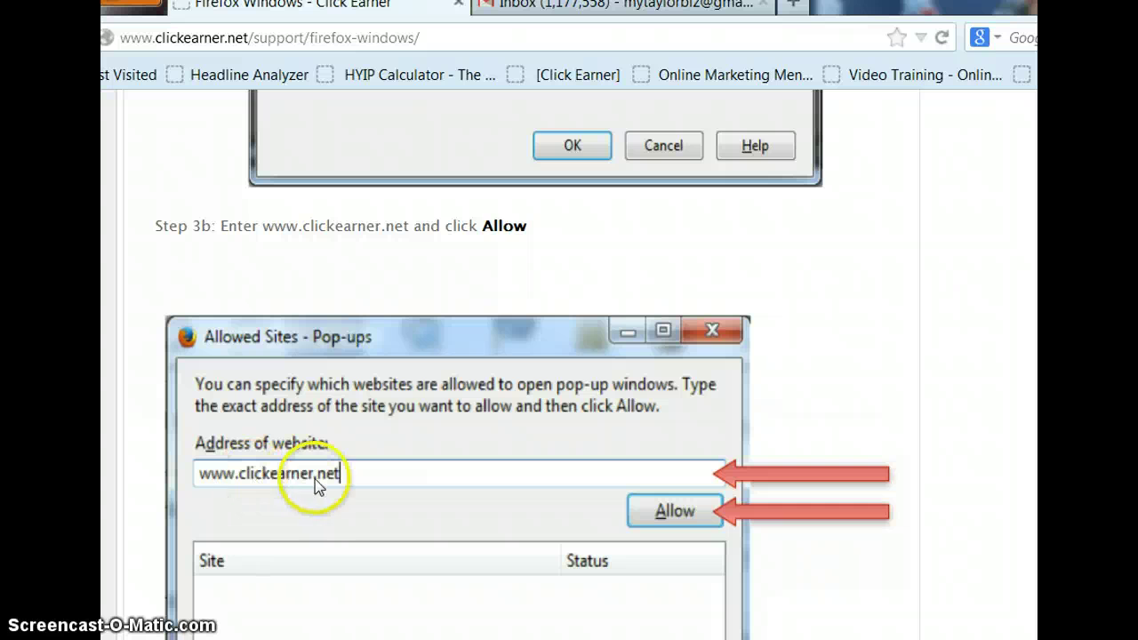
{"action": "scroll", "coordinate": [671, 521], "scroll_direction": "down", "scroll_amount": 6}
{"action": "scroll", "coordinate": [656, 512], "scroll_direction": "down", "scroll_amount": 4}
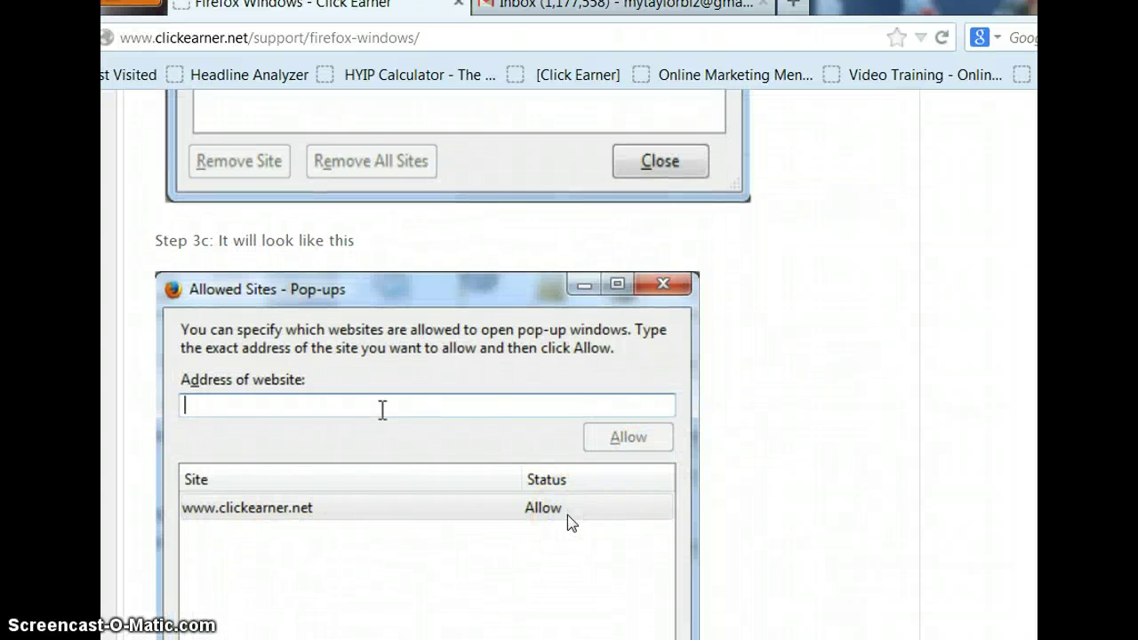
{"action": "scroll", "coordinate": [567, 515], "scroll_direction": "down", "scroll_amount": 4}
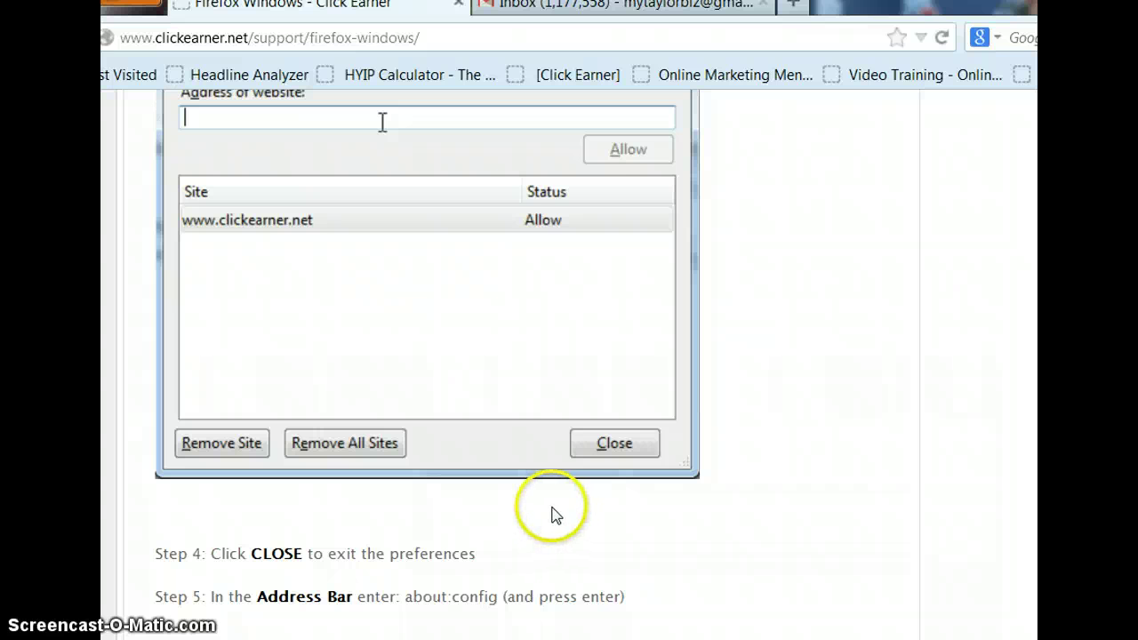
{"action": "scroll", "coordinate": [436, 533], "scroll_direction": "down", "scroll_amount": 3}
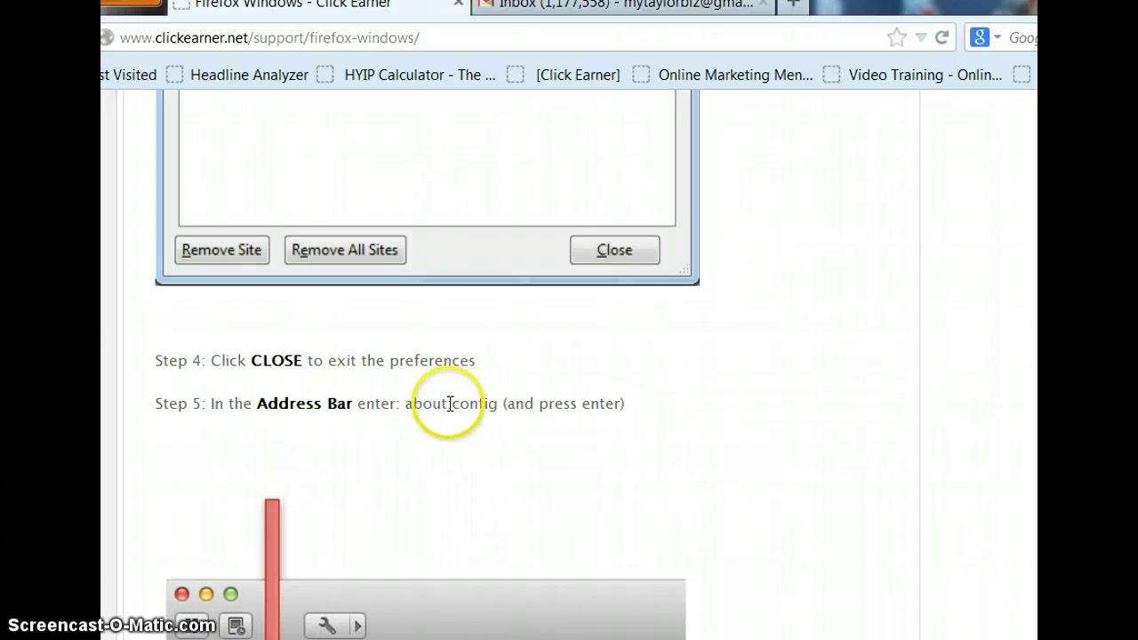
{"action": "scroll", "coordinate": [508, 450], "scroll_direction": "down", "scroll_amount": 6}
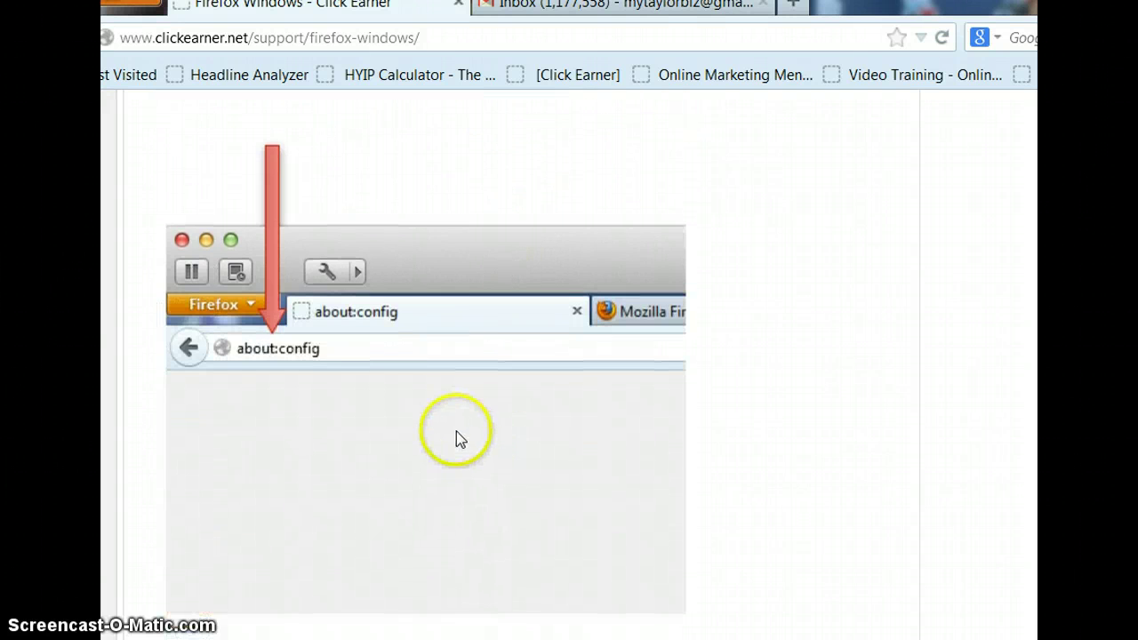
{"action": "scroll", "coordinate": [495, 386], "scroll_direction": "down", "scroll_amount": 7}
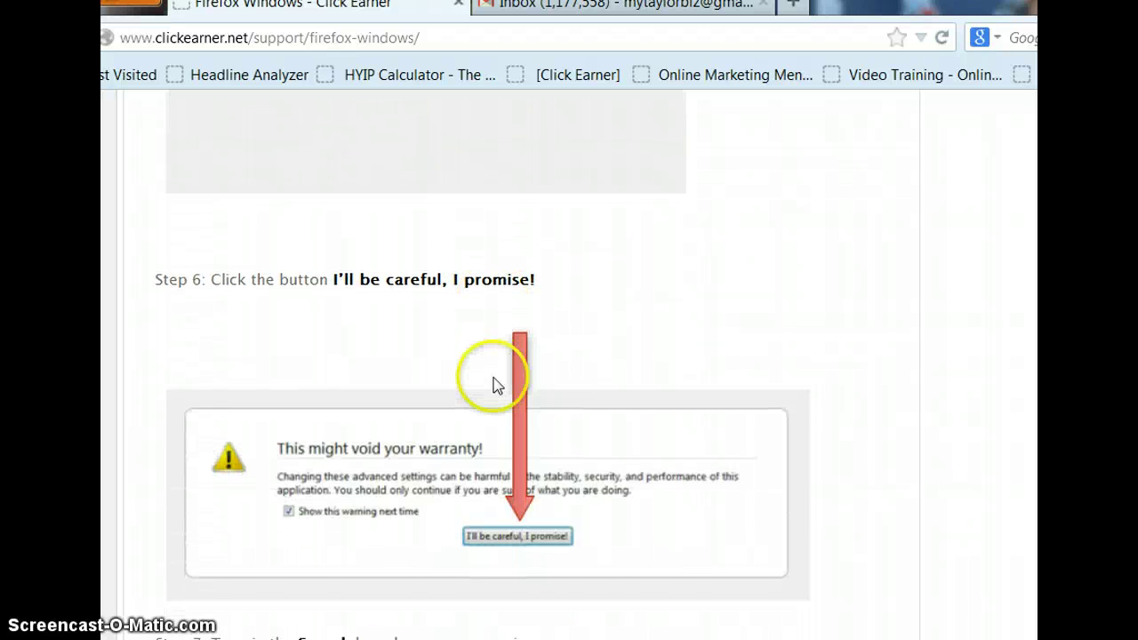
{"action": "scroll", "coordinate": [521, 389], "scroll_direction": "down", "scroll_amount": 1}
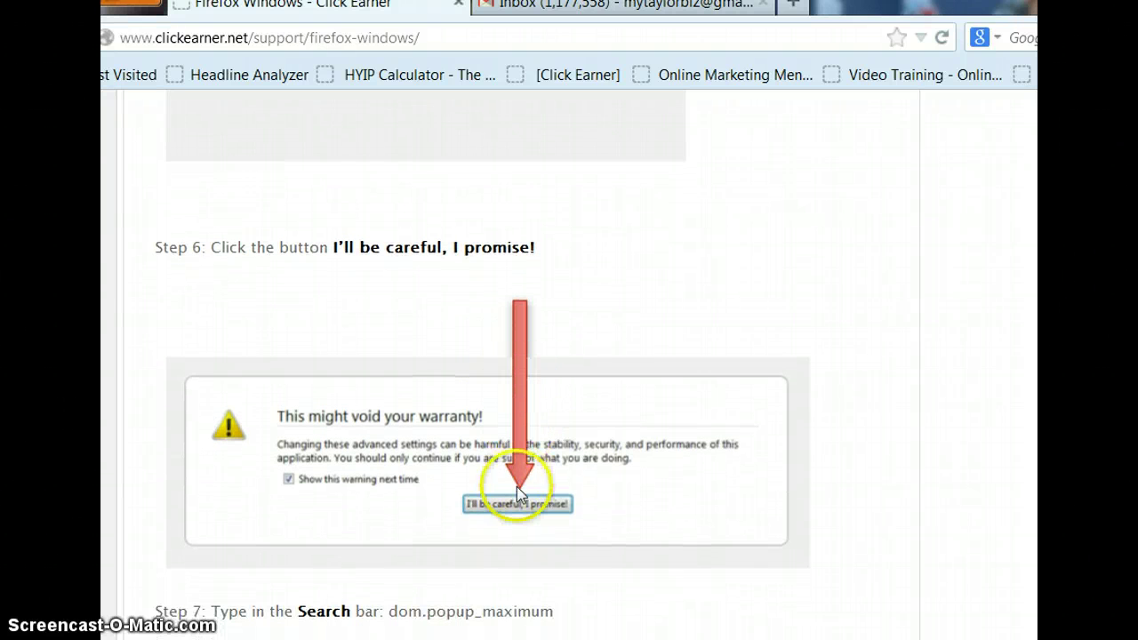
{"action": "scroll", "coordinate": [494, 511], "scroll_direction": "down", "scroll_amount": 6}
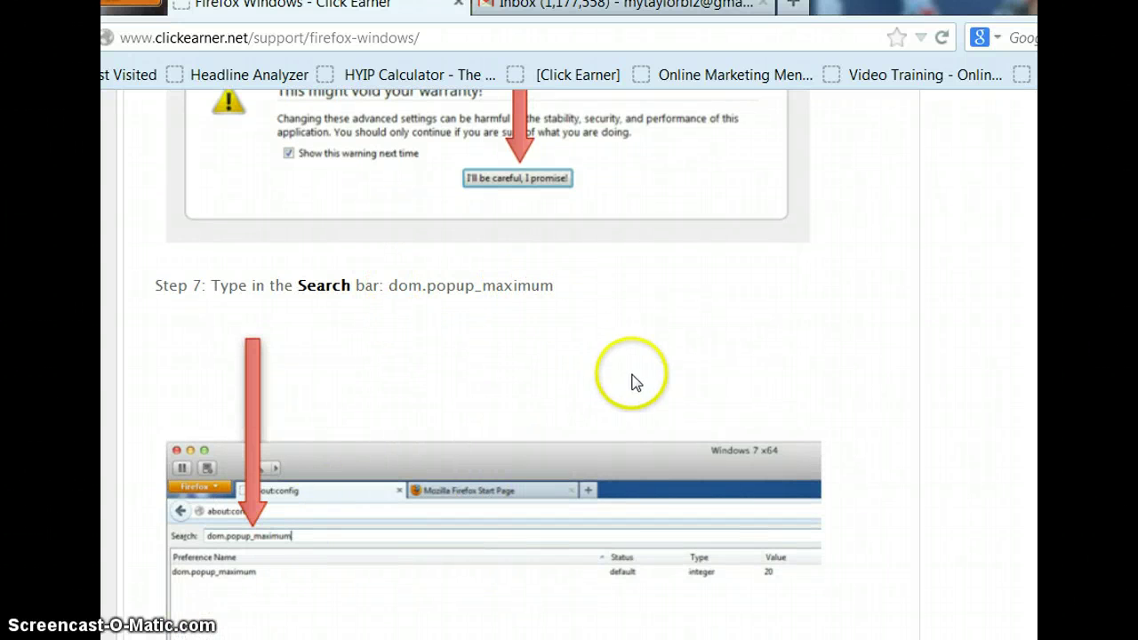
{"action": "scroll", "coordinate": [630, 381], "scroll_direction": "down", "scroll_amount": 6}
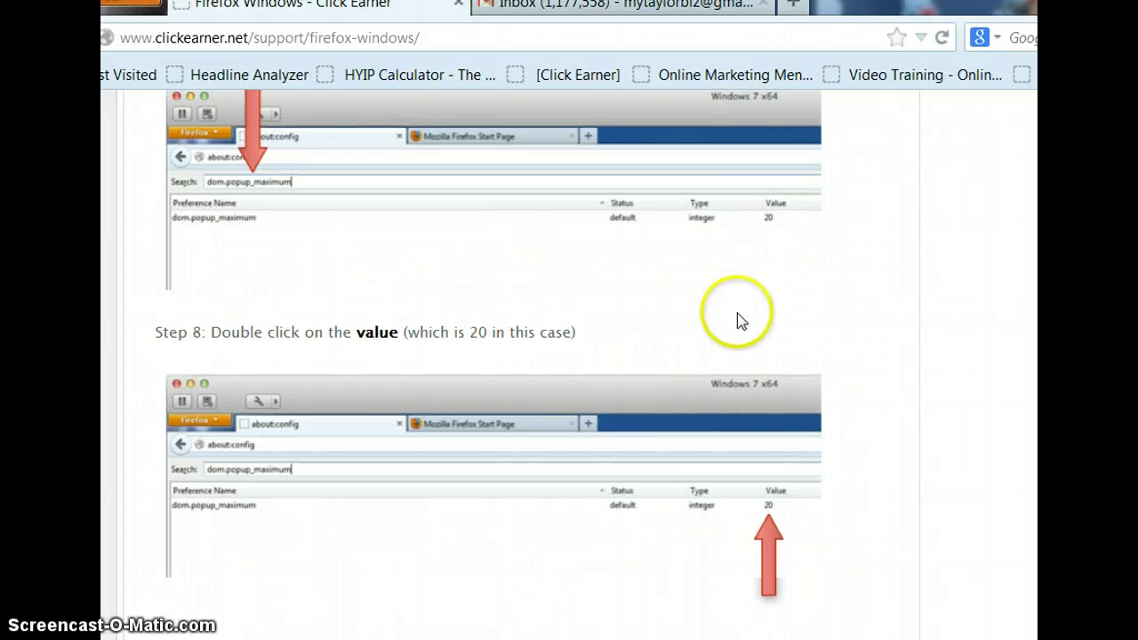
{"action": "scroll", "coordinate": [620, 540], "scroll_direction": "down", "scroll_amount": 6}
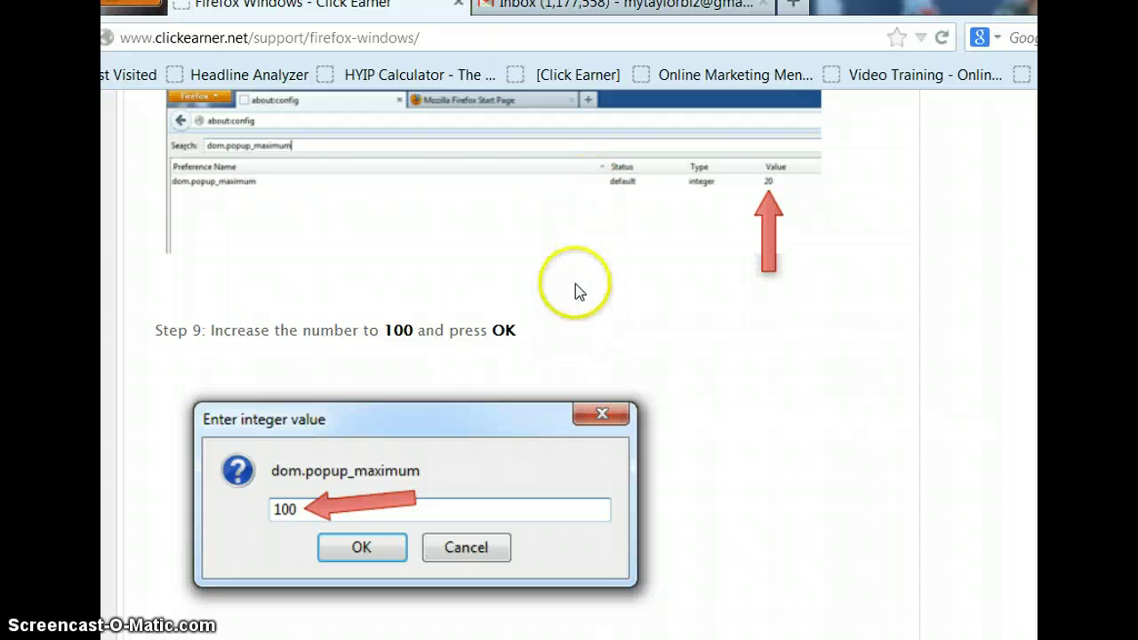
Step: Return to the top of the Firefox Windows guide
{"action": "scroll", "coordinate": [575, 286], "scroll_direction": "up", "scroll_amount": 7}
{"action": "scroll", "coordinate": [575, 286], "scroll_direction": "up", "scroll_amount": 20}
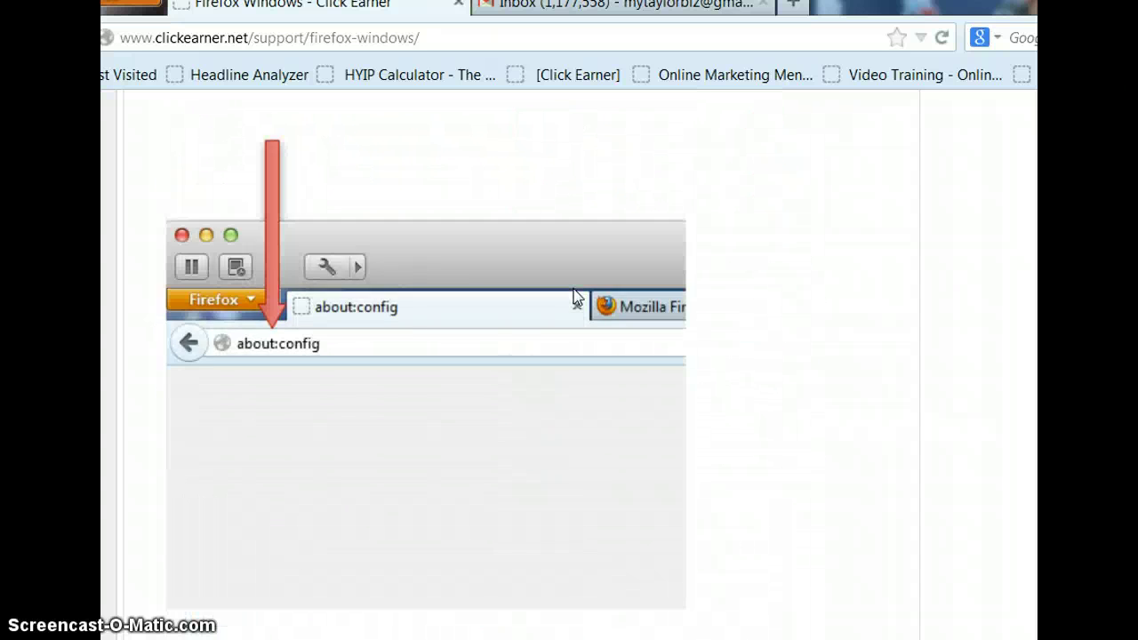
{"action": "scroll", "coordinate": [507, 311], "scroll_direction": "up", "scroll_amount": 20}
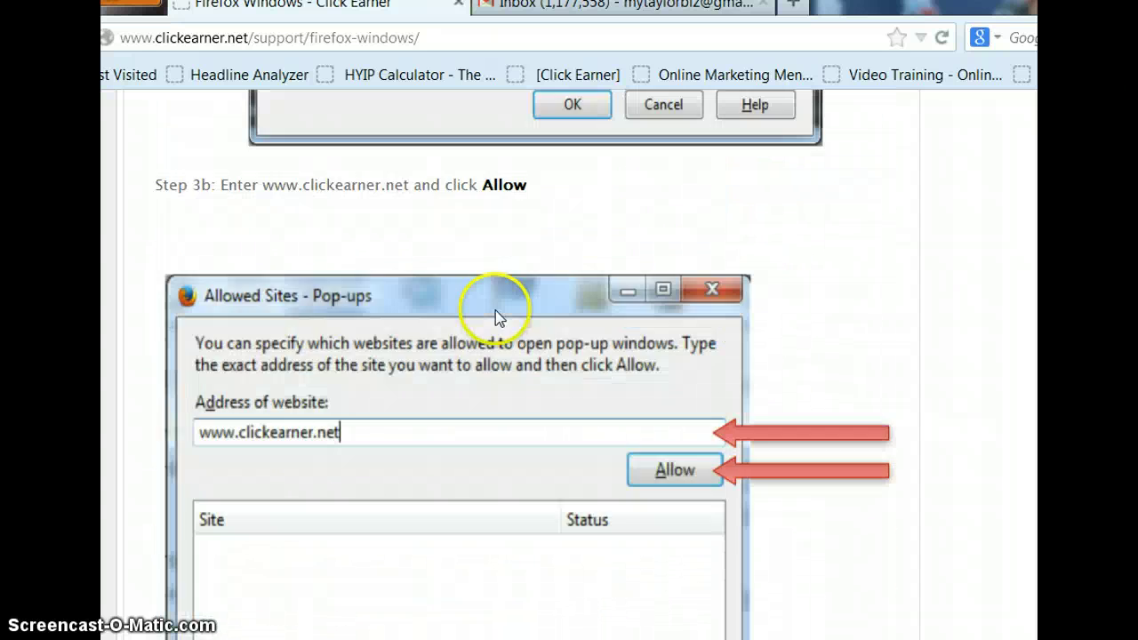
{"action": "scroll", "coordinate": [497, 311], "scroll_direction": "up", "scroll_amount": 15}
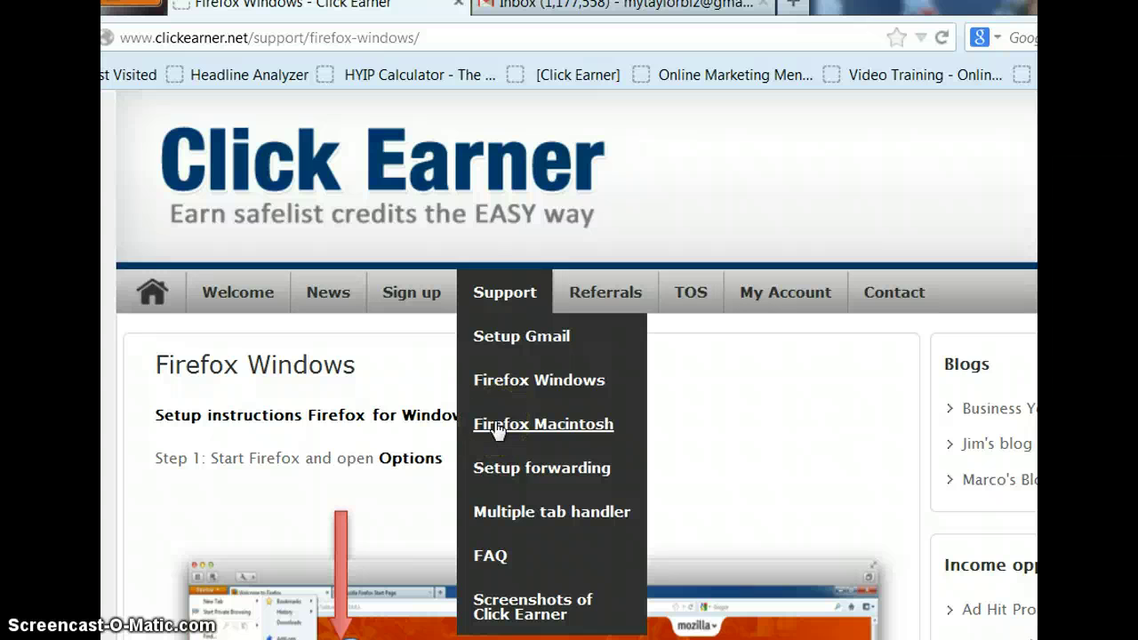
{"action": "left_click", "coordinate": [498, 475]}
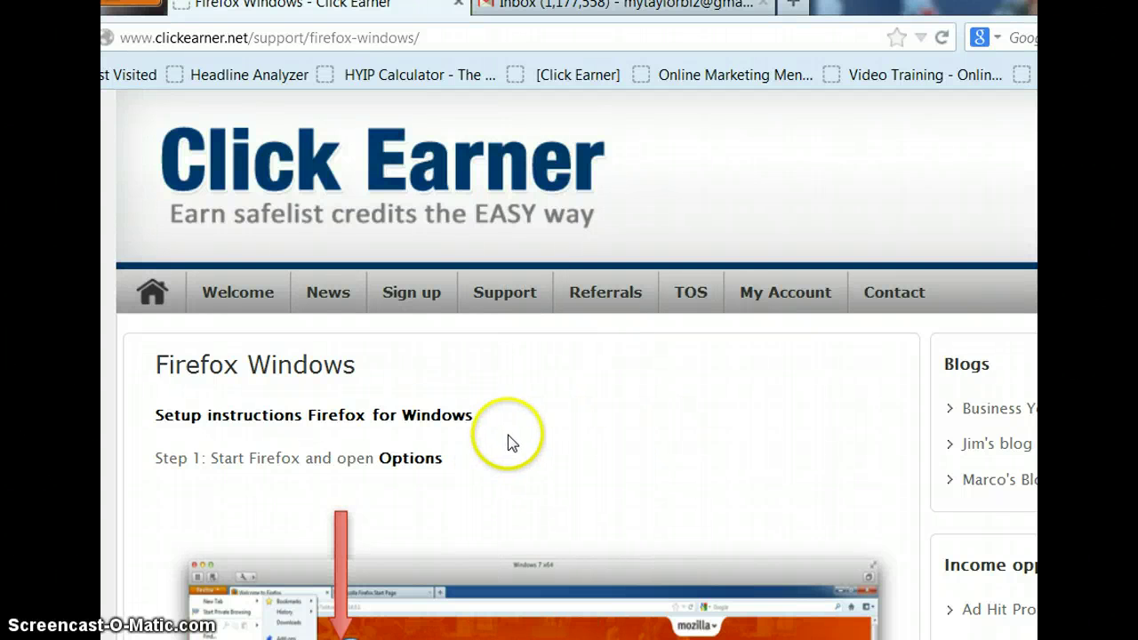
{"action": "mouse_move", "coordinate": [502, 292]}
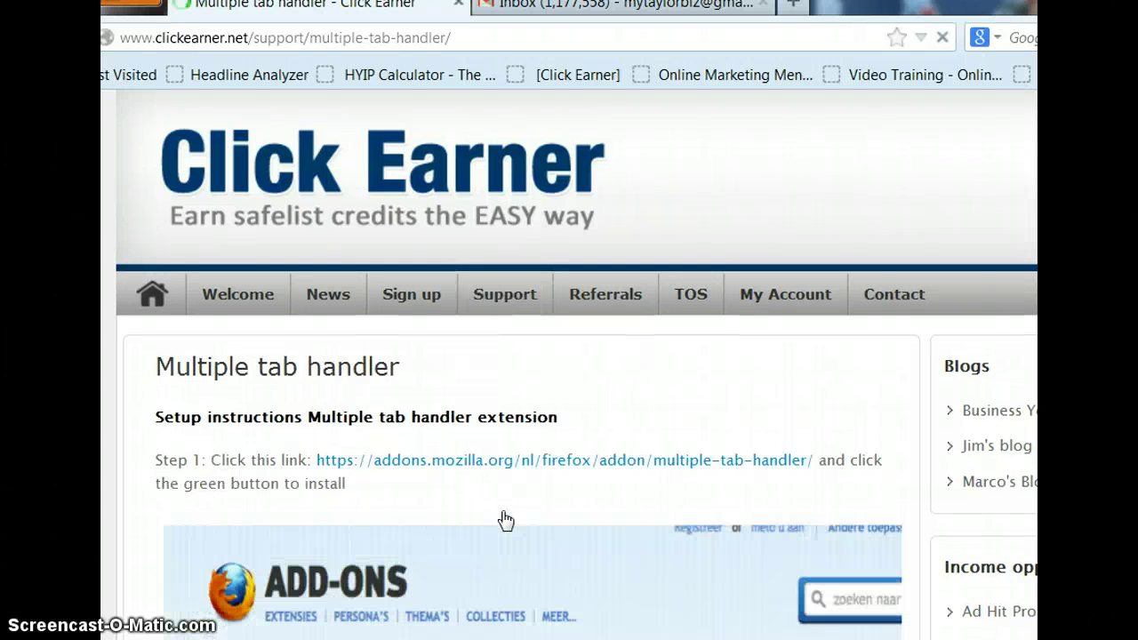
{"action": "scroll", "coordinate": [505, 520], "scroll_direction": "down", "scroll_amount": 5}
{"action": "scroll", "coordinate": [534, 437], "scroll_direction": "up", "scroll_amount": 5}
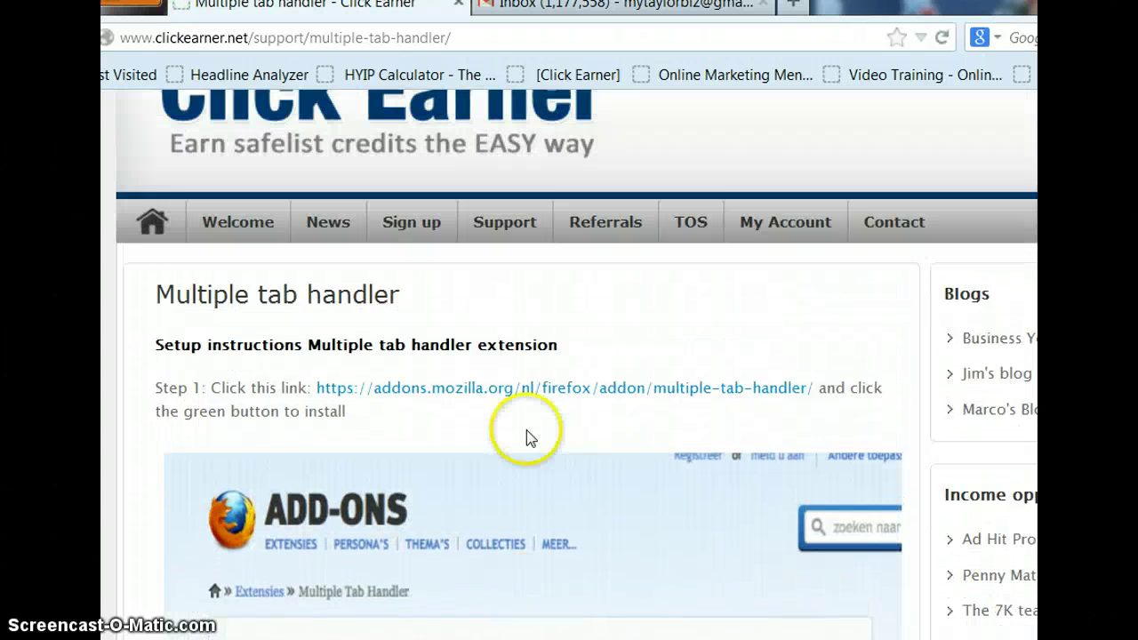
{"action": "scroll", "coordinate": [538, 487], "scroll_direction": "down", "scroll_amount": 5}
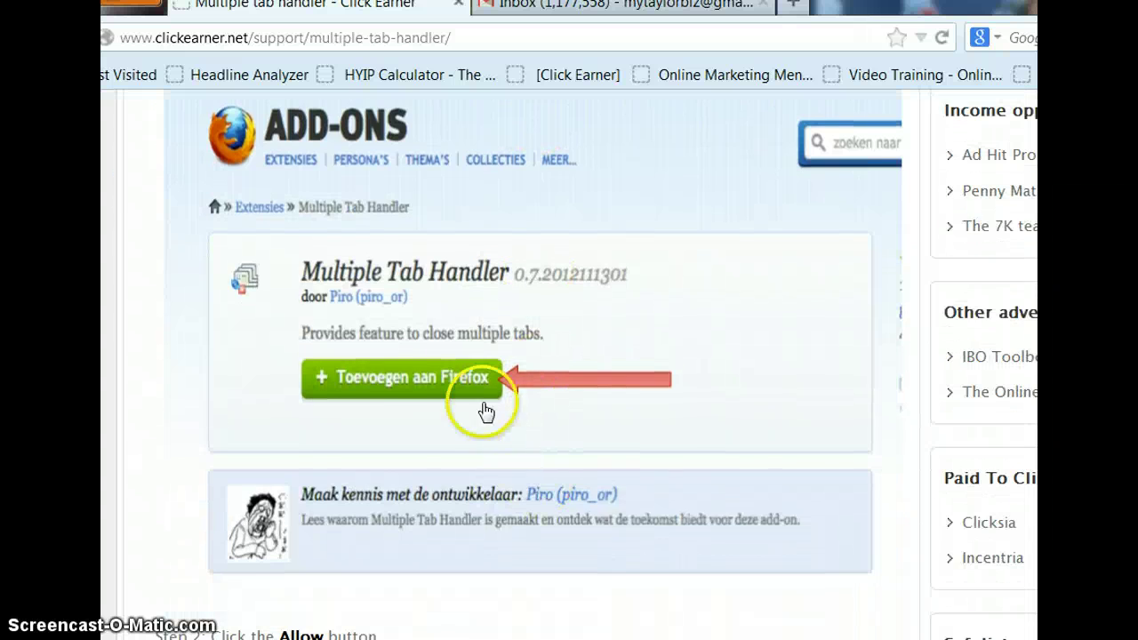
{"action": "scroll", "coordinate": [406, 364], "scroll_direction": "down", "scroll_amount": 5}
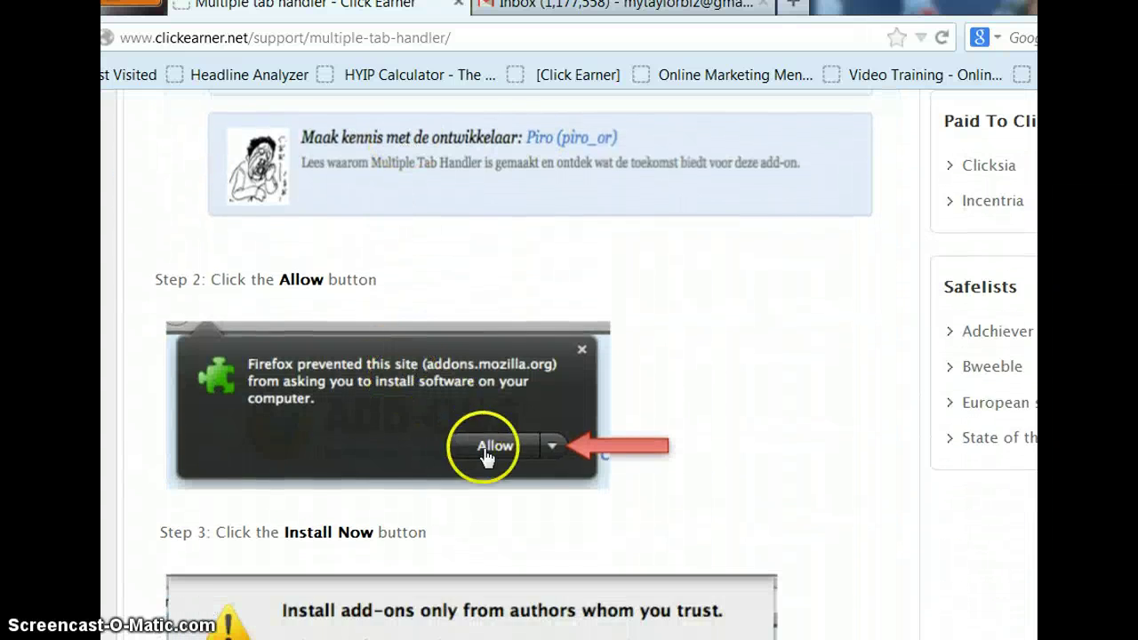
{"action": "scroll", "coordinate": [485, 457], "scroll_direction": "down", "scroll_amount": 2}
{"action": "scroll", "coordinate": [487, 458], "scroll_direction": "down", "scroll_amount": 5}
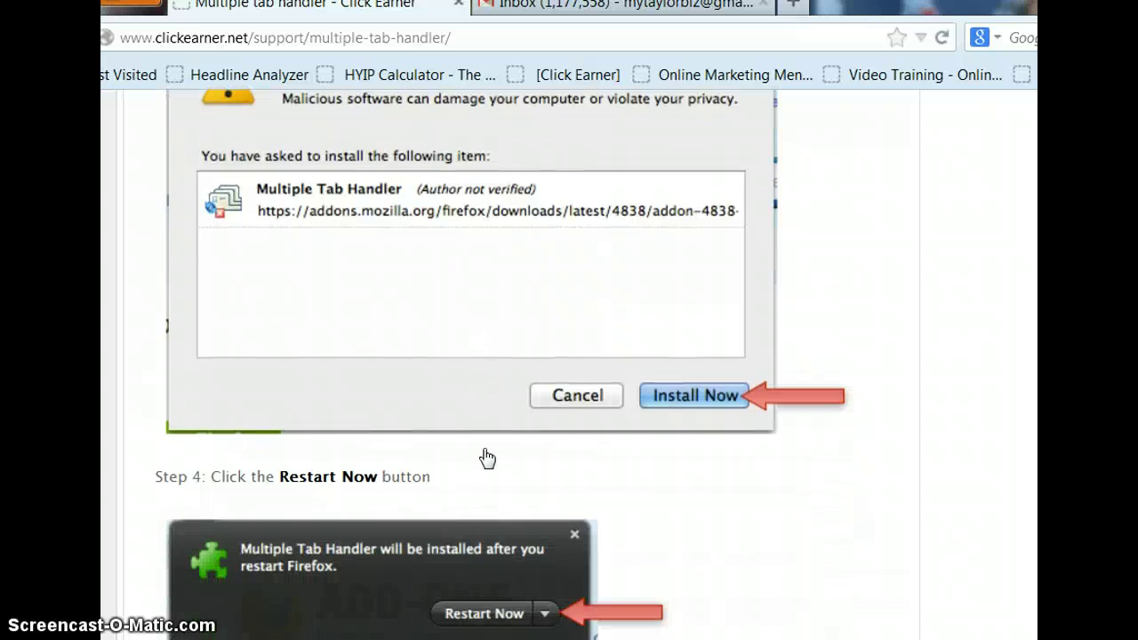
{"action": "scroll", "coordinate": [480, 507], "scroll_direction": "up", "scroll_amount": 15}
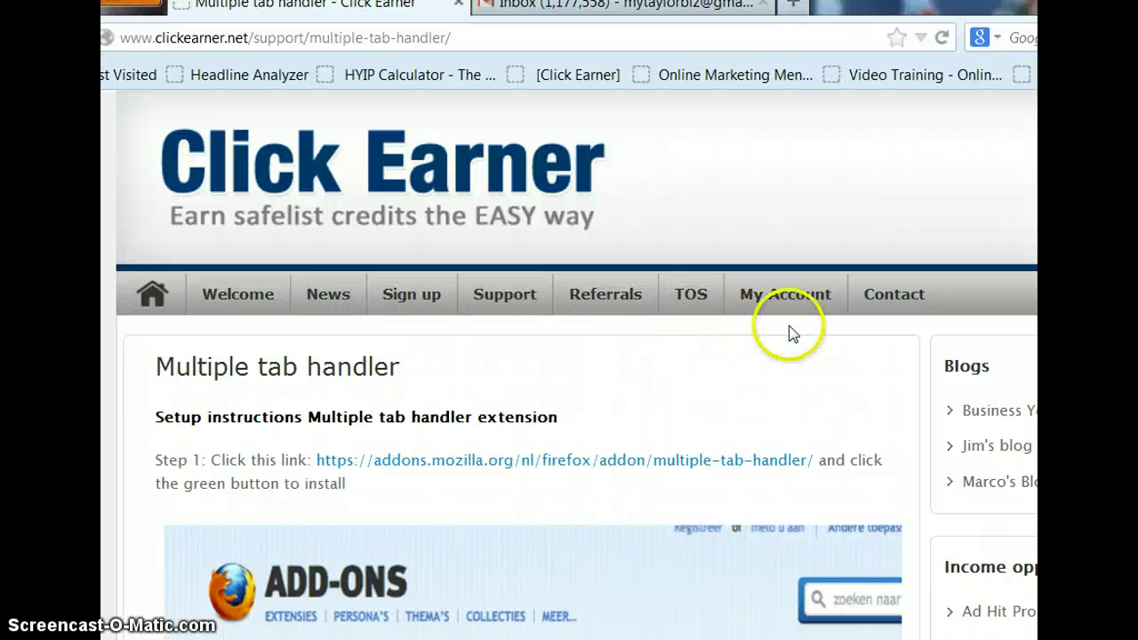
Step: Return to My Account and bring up the Setup forwarding guide from Support
{"action": "left_click", "coordinate": [774, 295]}
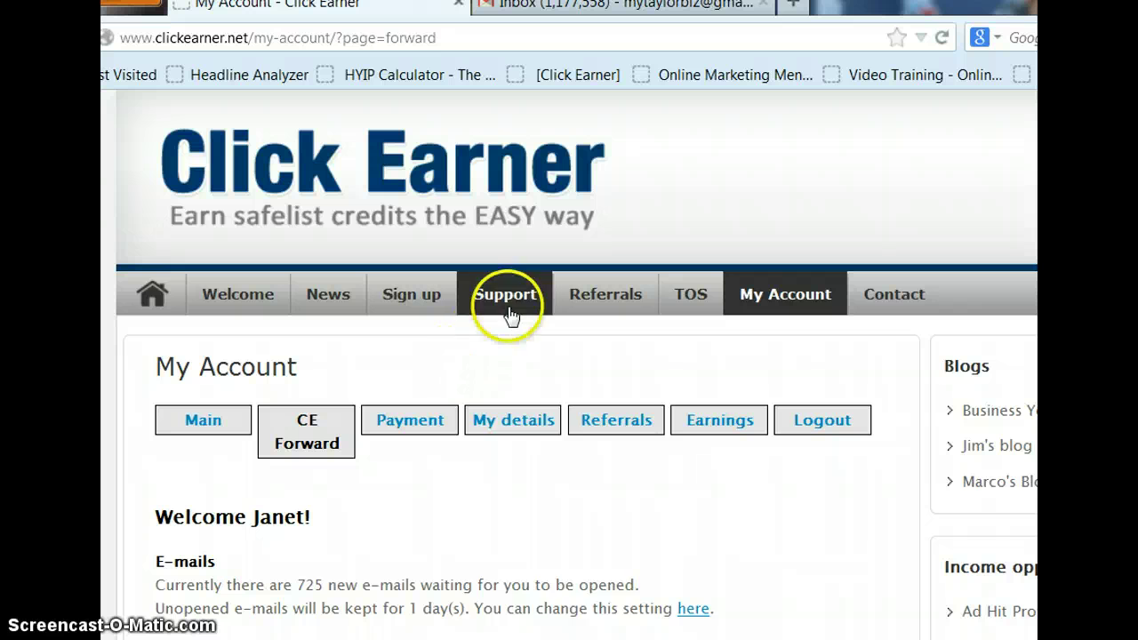
{"action": "mouse_move", "coordinate": [512, 313]}
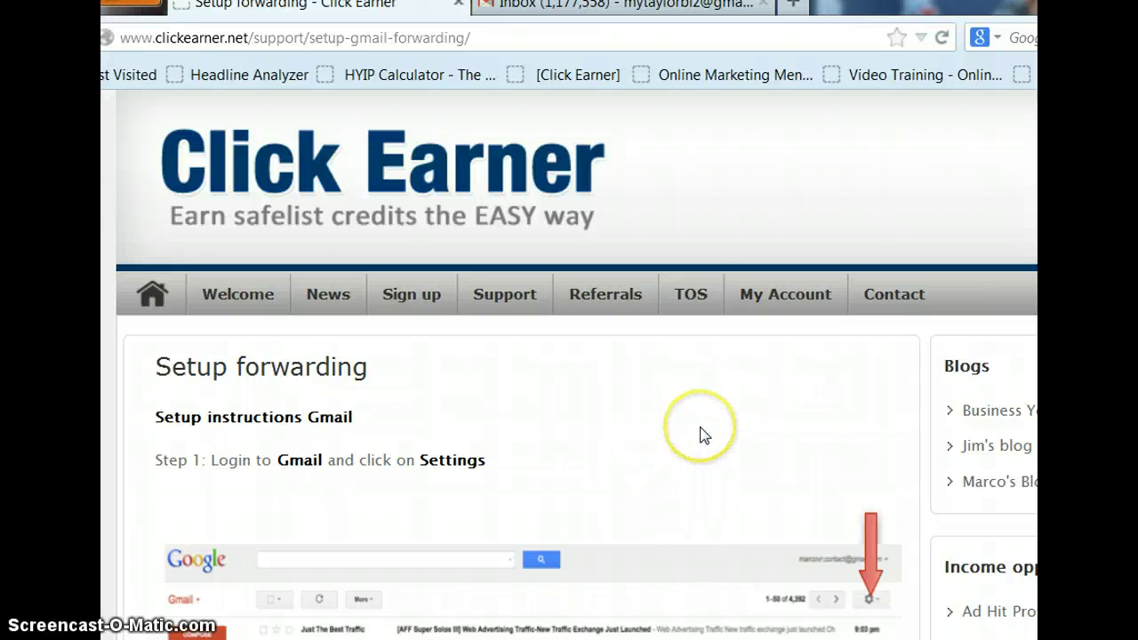
{"action": "scroll", "coordinate": [703, 434], "scroll_direction": "down", "scroll_amount": 3}
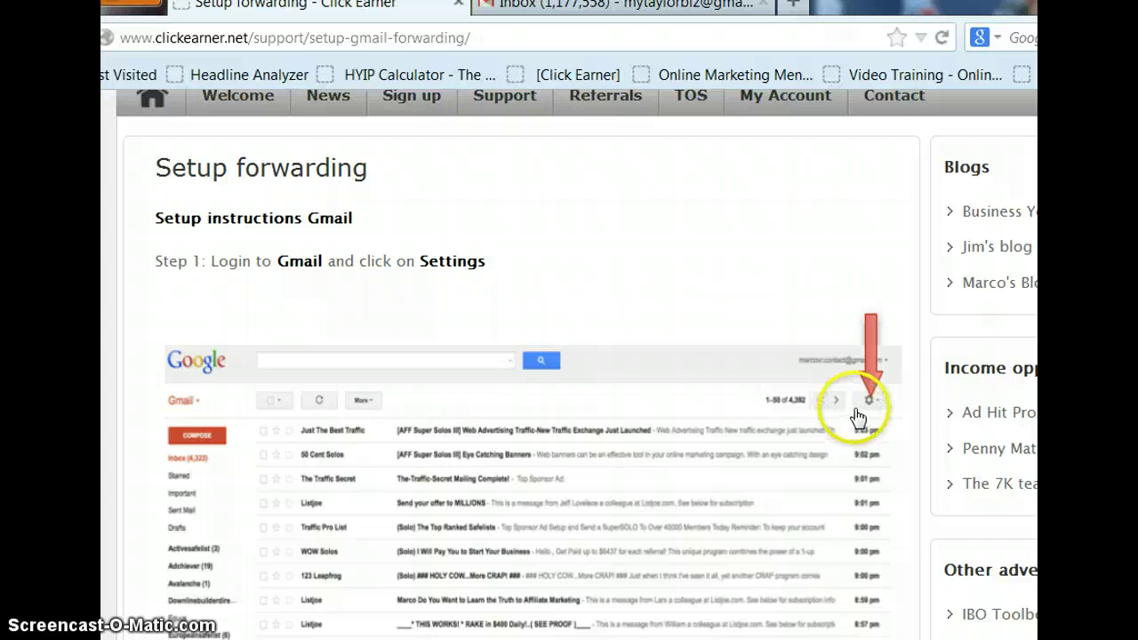
{"action": "scroll", "coordinate": [854, 417], "scroll_direction": "down", "scroll_amount": 6}
{"action": "scroll", "coordinate": [665, 434], "scroll_direction": "down", "scroll_amount": 10}
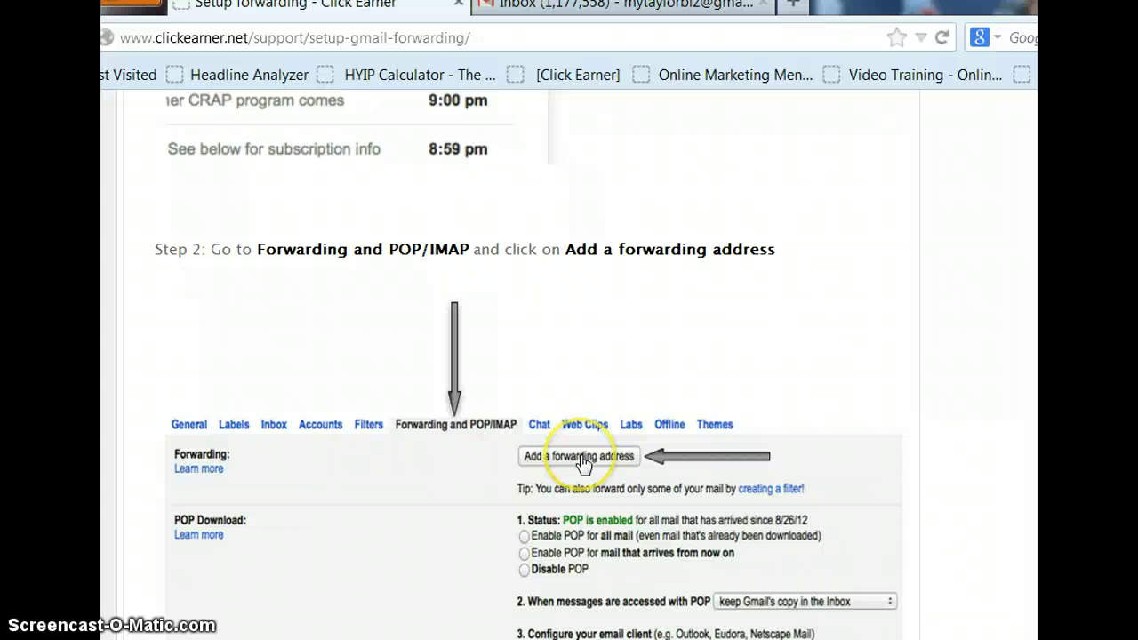
{"action": "scroll", "coordinate": [582, 464], "scroll_direction": "down", "scroll_amount": 3}
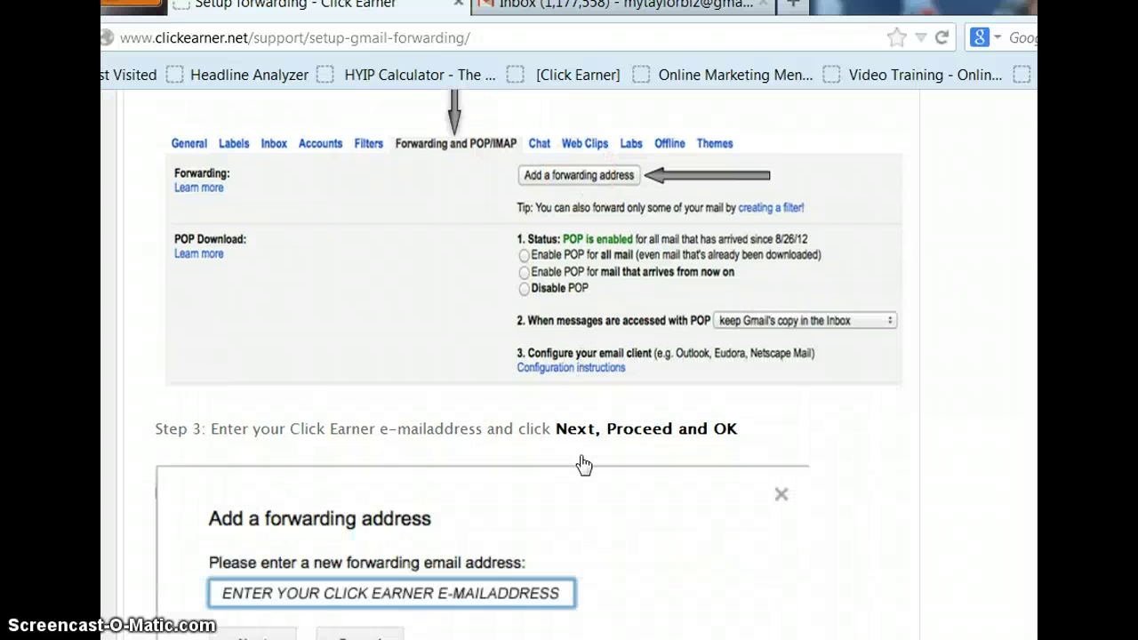
{"action": "scroll", "coordinate": [623, 457], "scroll_direction": "down", "scroll_amount": 3}
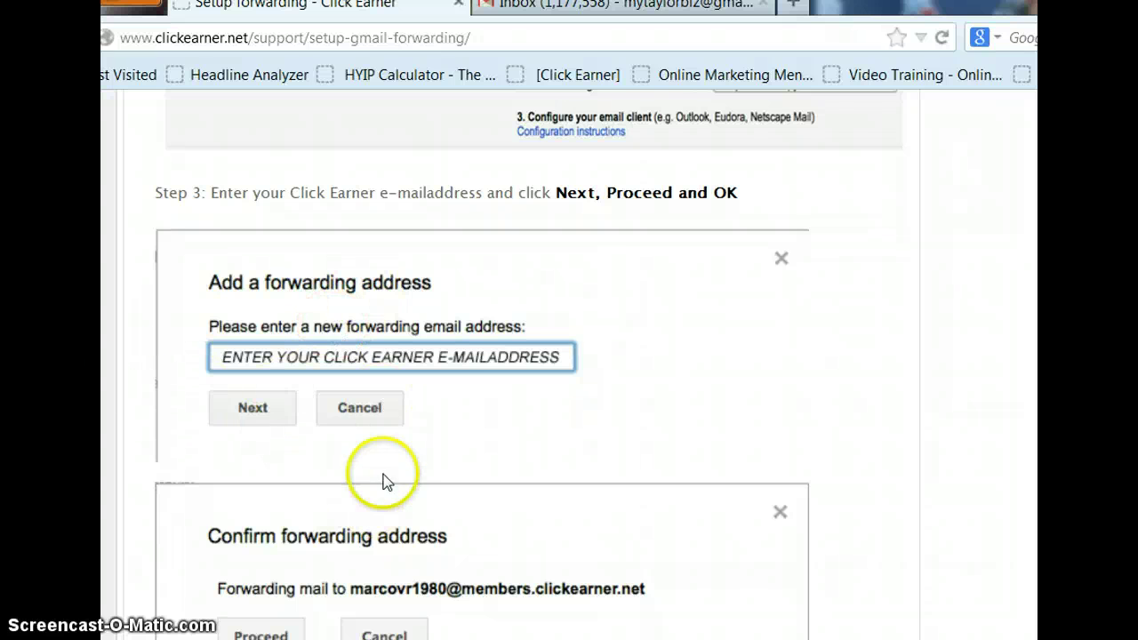
{"action": "scroll", "coordinate": [391, 457], "scroll_direction": "down", "scroll_amount": 1}
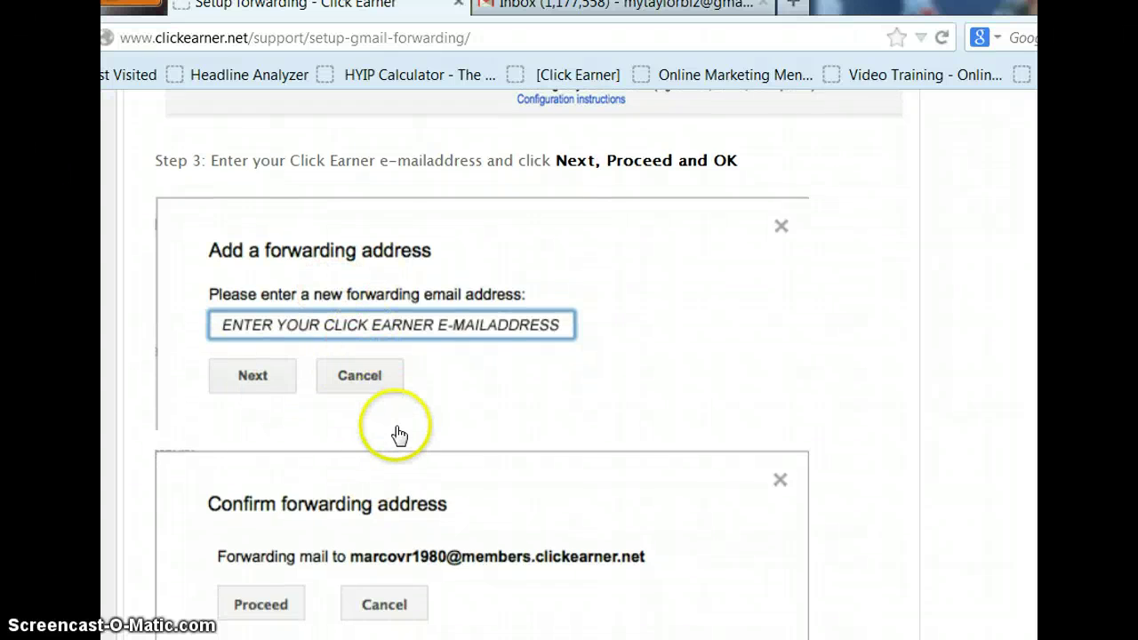
{"action": "scroll", "coordinate": [394, 436], "scroll_direction": "down", "scroll_amount": 3}
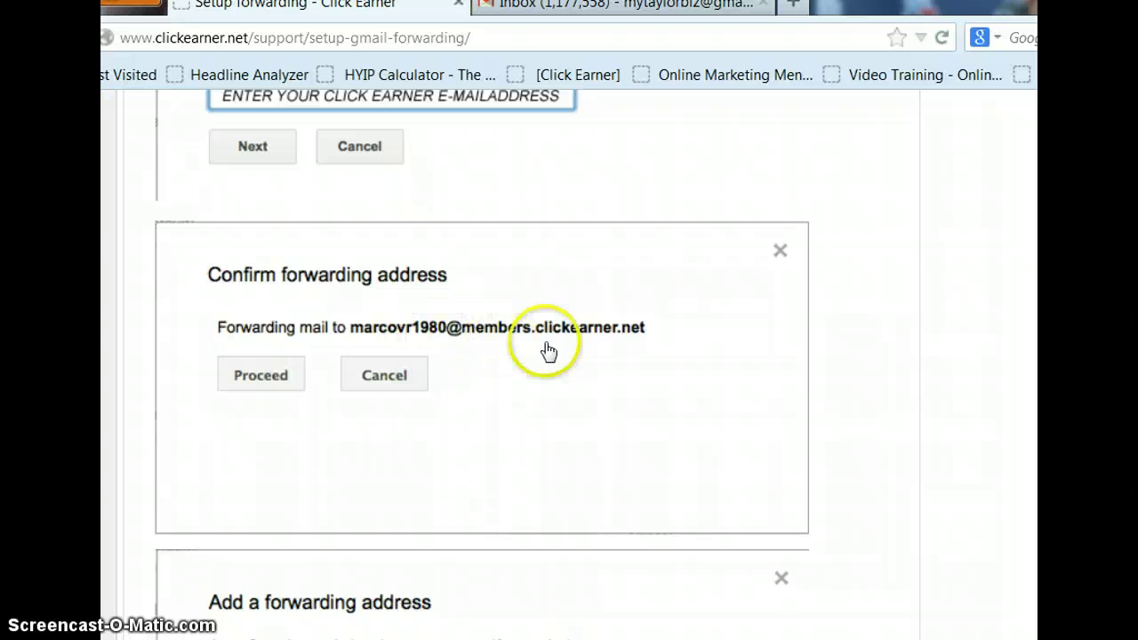
{"action": "scroll", "coordinate": [533, 391], "scroll_direction": "down", "scroll_amount": 3}
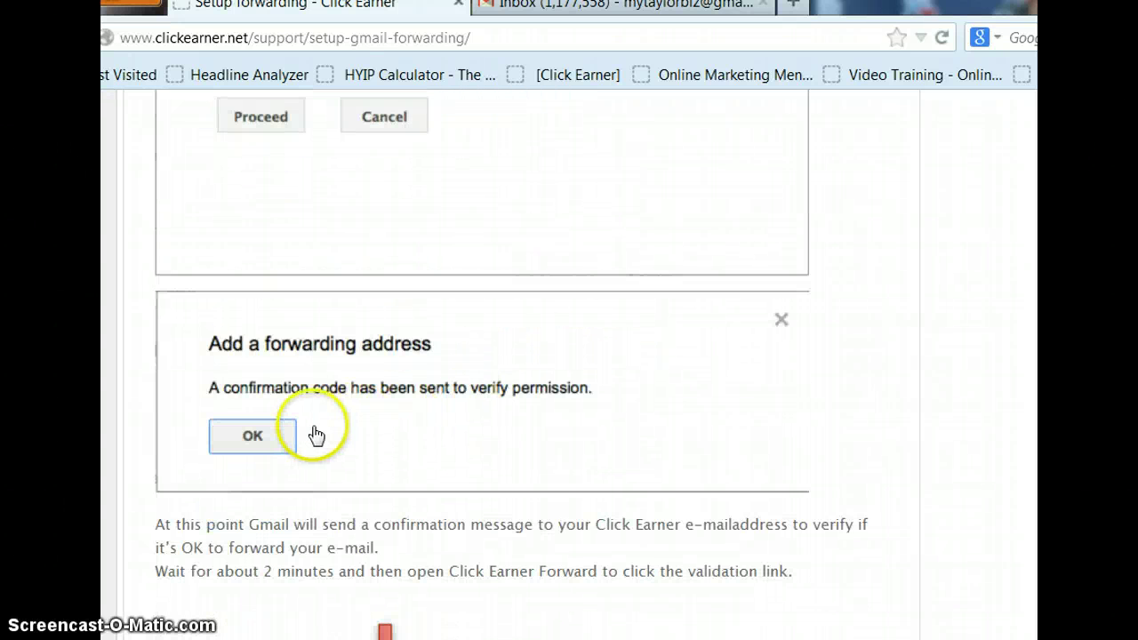
{"action": "scroll", "coordinate": [426, 461], "scroll_direction": "down", "scroll_amount": 1}
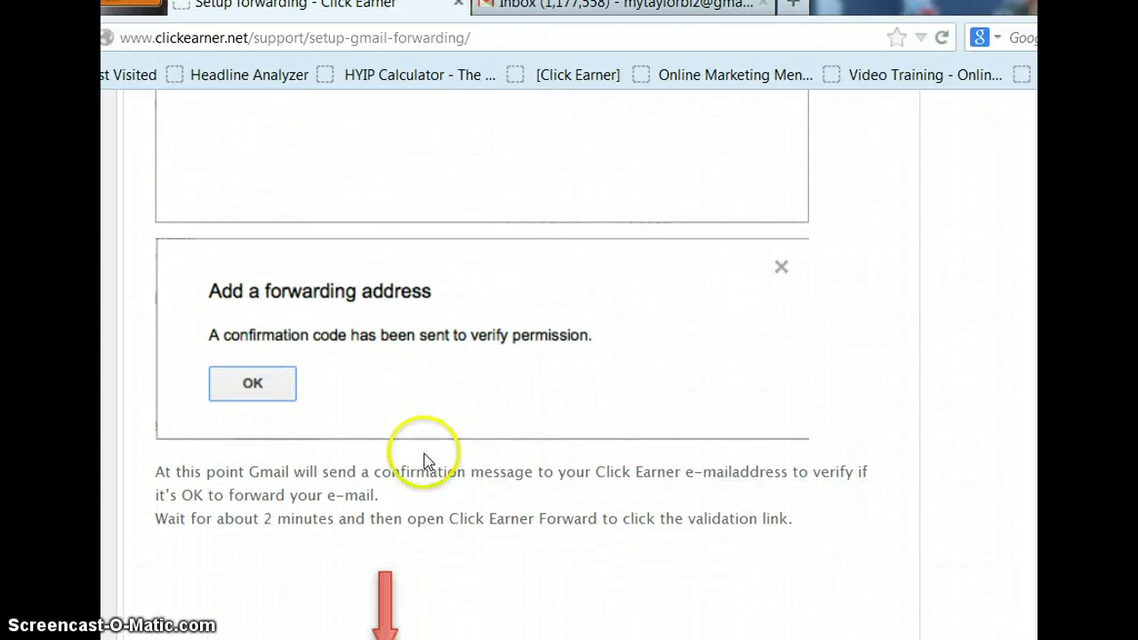
{"action": "scroll", "coordinate": [425, 464], "scroll_direction": "down", "scroll_amount": 2}
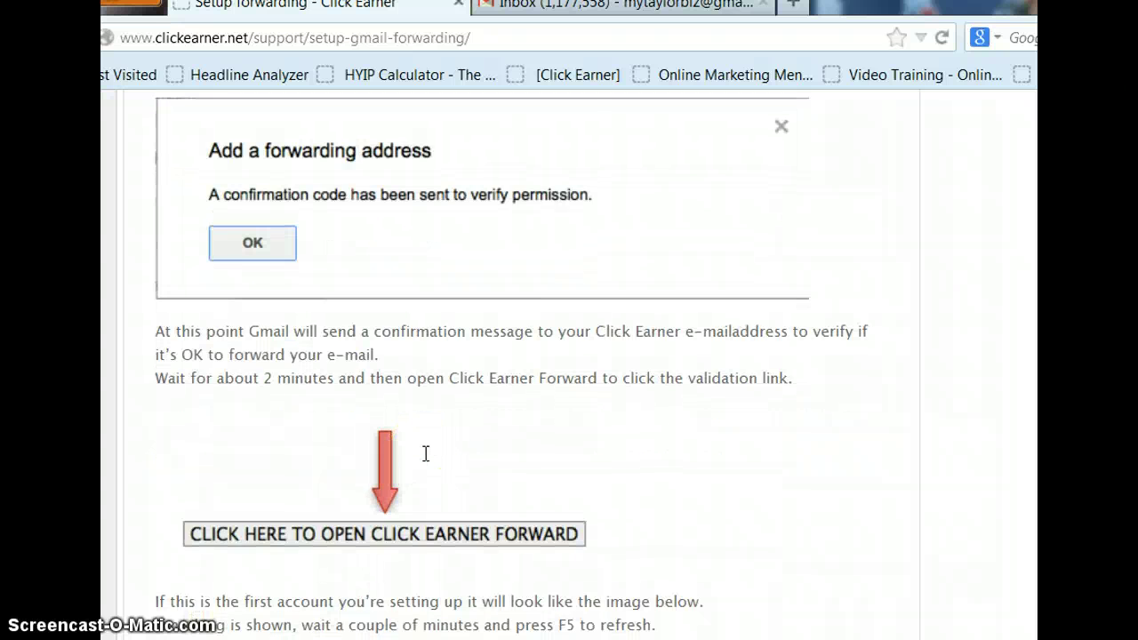
{"action": "scroll", "coordinate": [426, 453], "scroll_direction": "down", "scroll_amount": 2}
{"action": "left_click", "coordinate": [359, 411]}
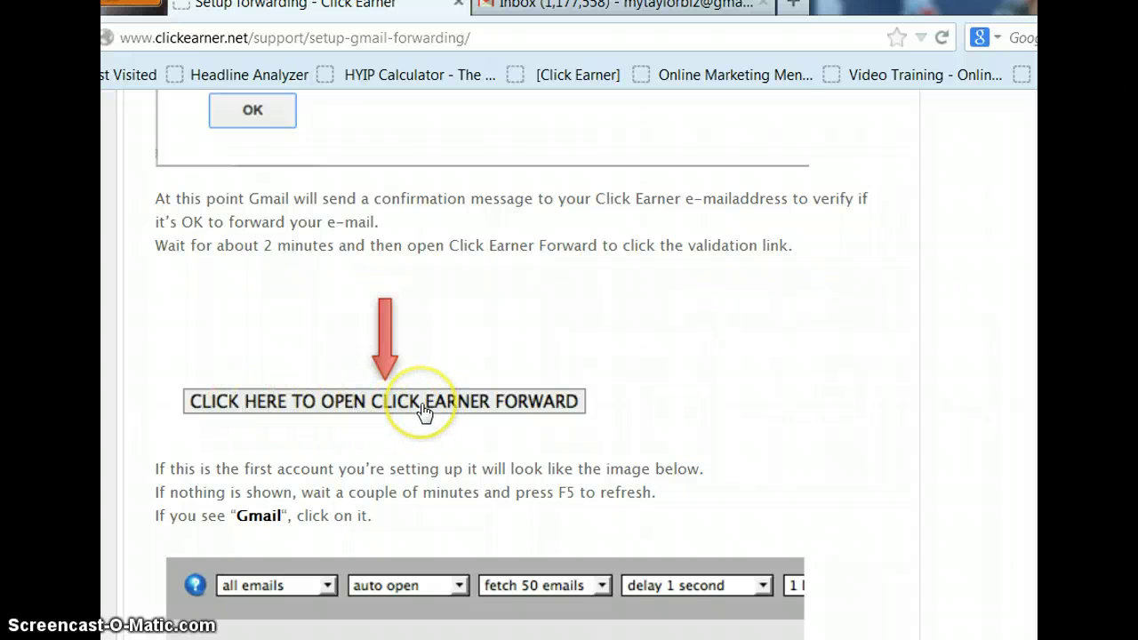
{"action": "scroll", "coordinate": [424, 410], "scroll_direction": "down", "scroll_amount": 5}
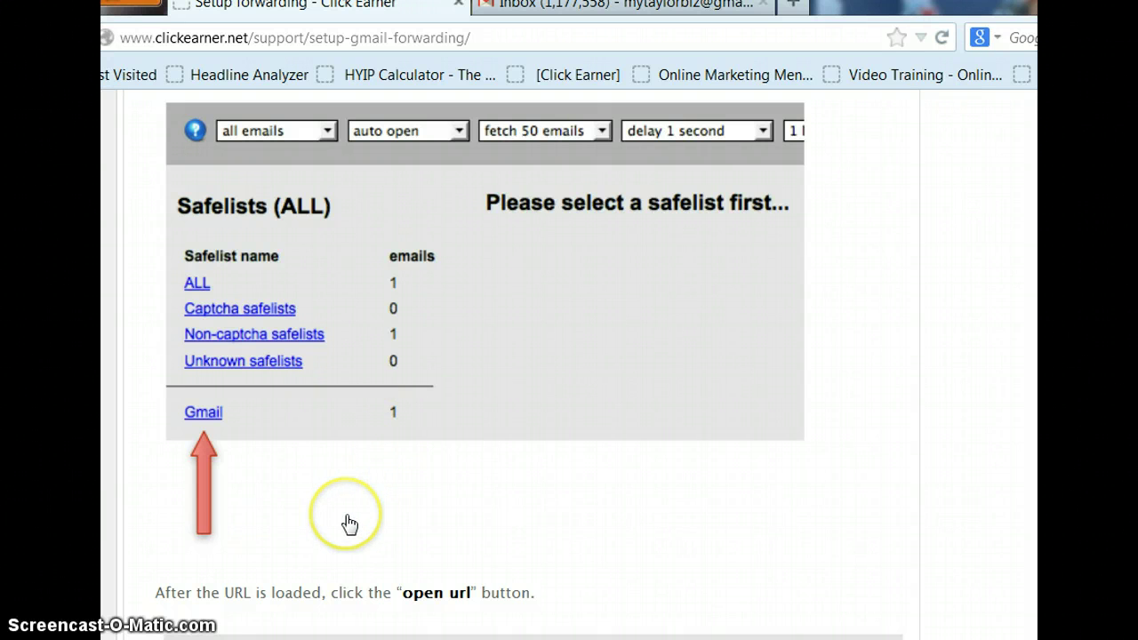
{"action": "scroll", "coordinate": [347, 523], "scroll_direction": "down", "scroll_amount": 3}
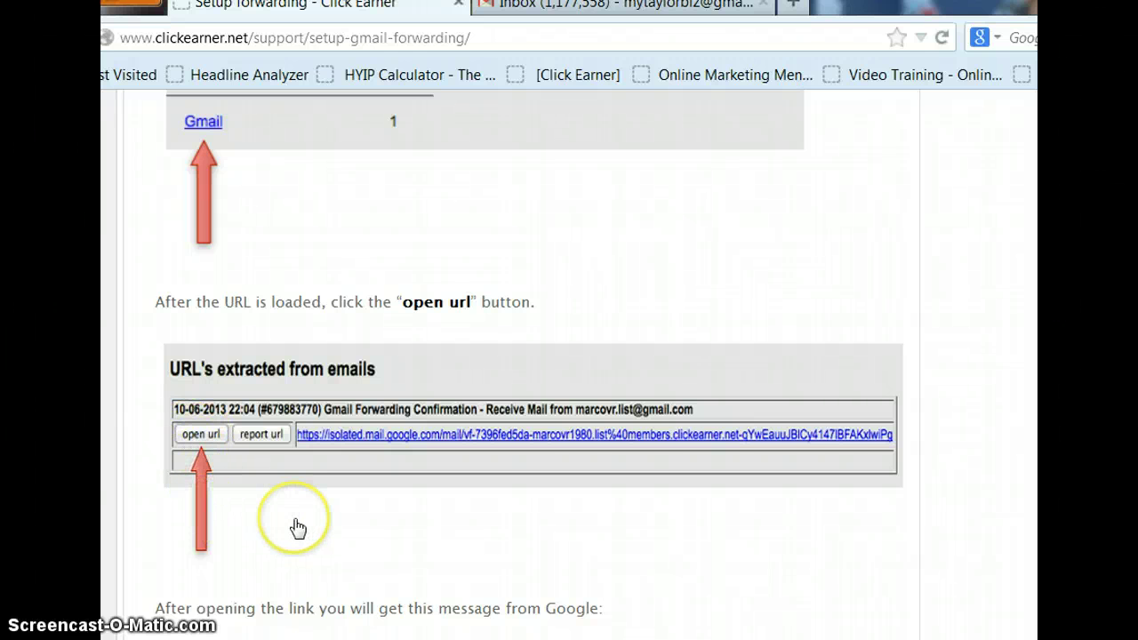
{"action": "scroll", "coordinate": [297, 528], "scroll_direction": "down", "scroll_amount": 3}
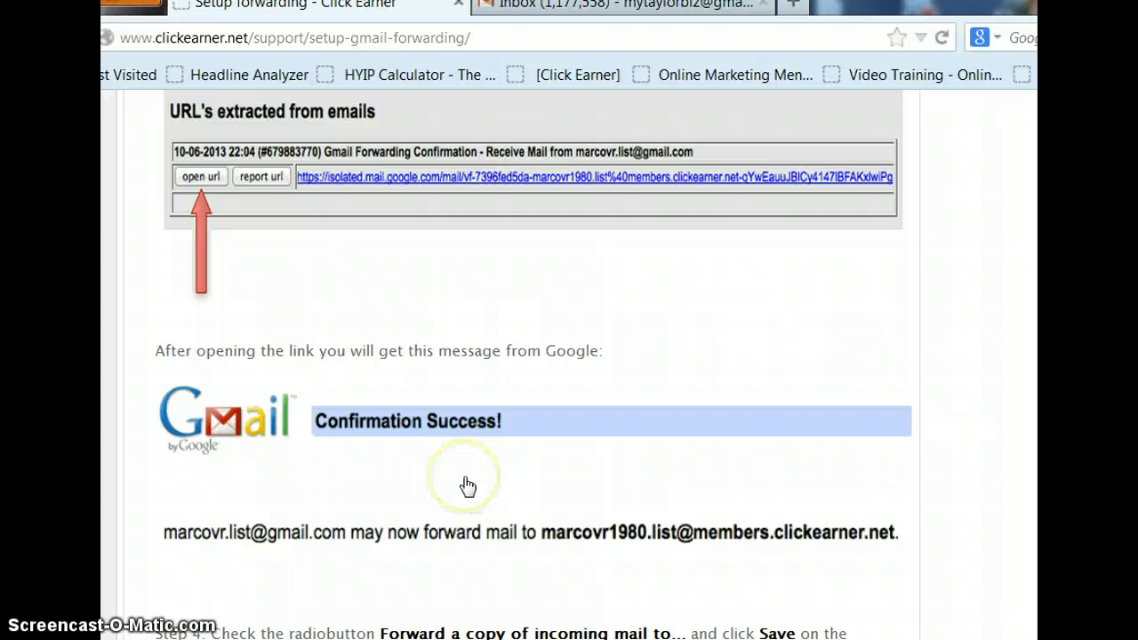
{"action": "scroll", "coordinate": [467, 487], "scroll_direction": "down", "scroll_amount": 3}
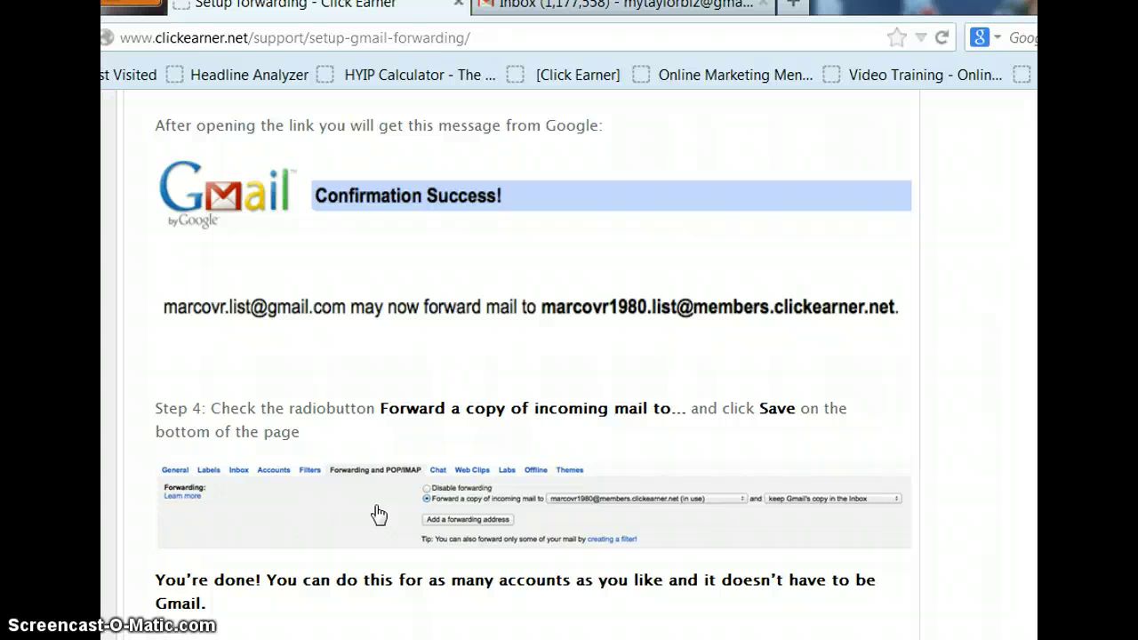
{"action": "scroll", "coordinate": [391, 519], "scroll_direction": "up", "scroll_amount": 15}
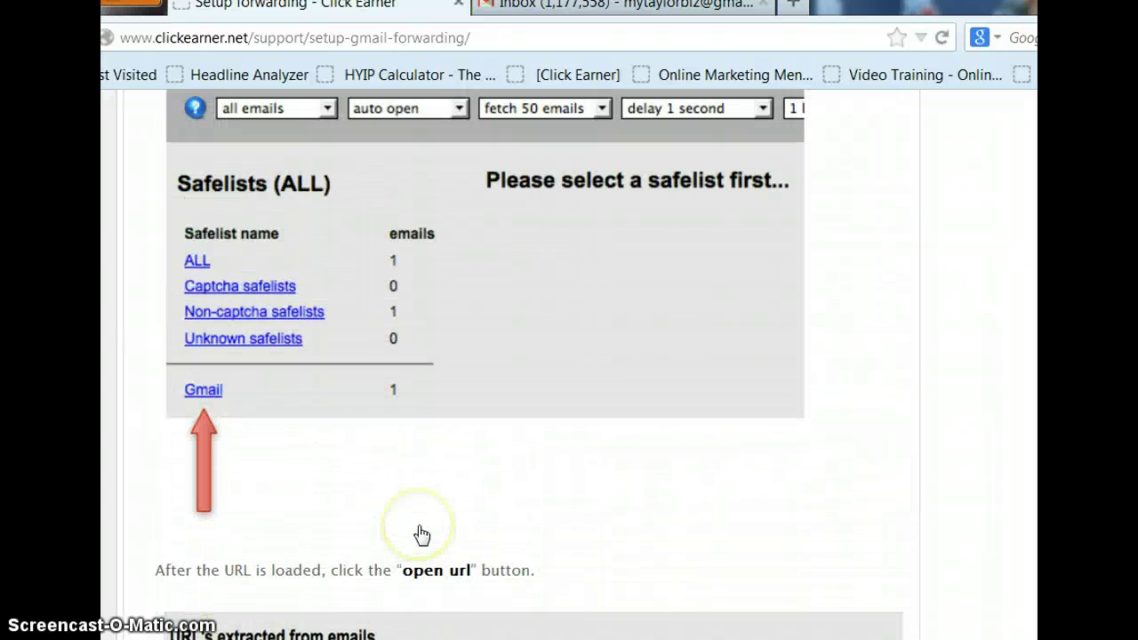
{"action": "scroll", "coordinate": [420, 533], "scroll_direction": "up", "scroll_amount": 10}
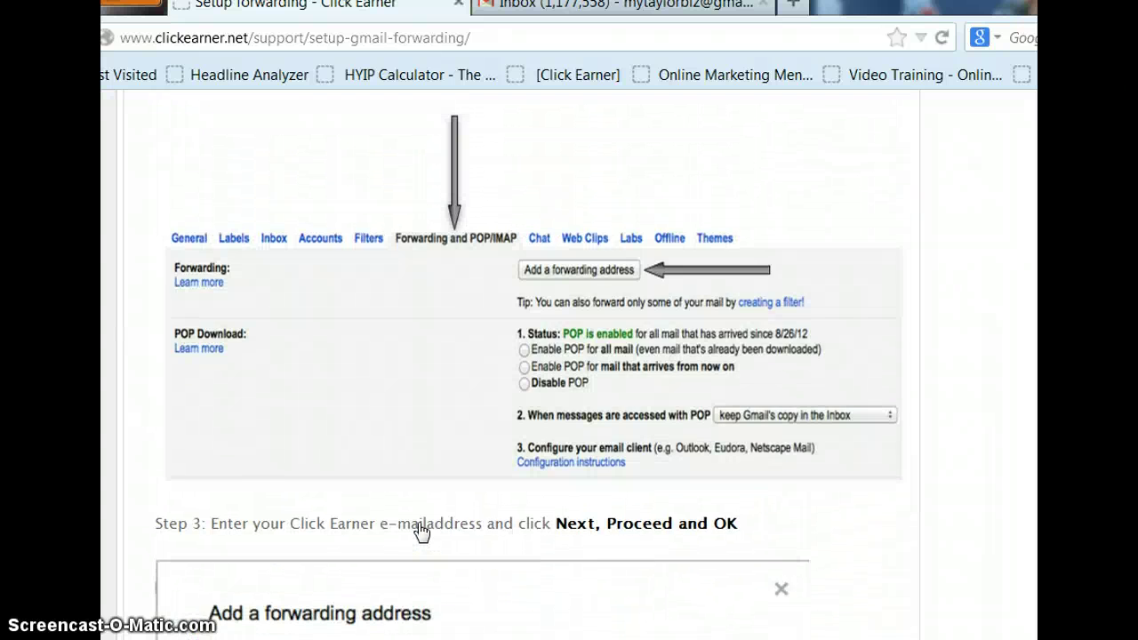
{"action": "scroll", "coordinate": [491, 514], "scroll_direction": "up", "scroll_amount": 8}
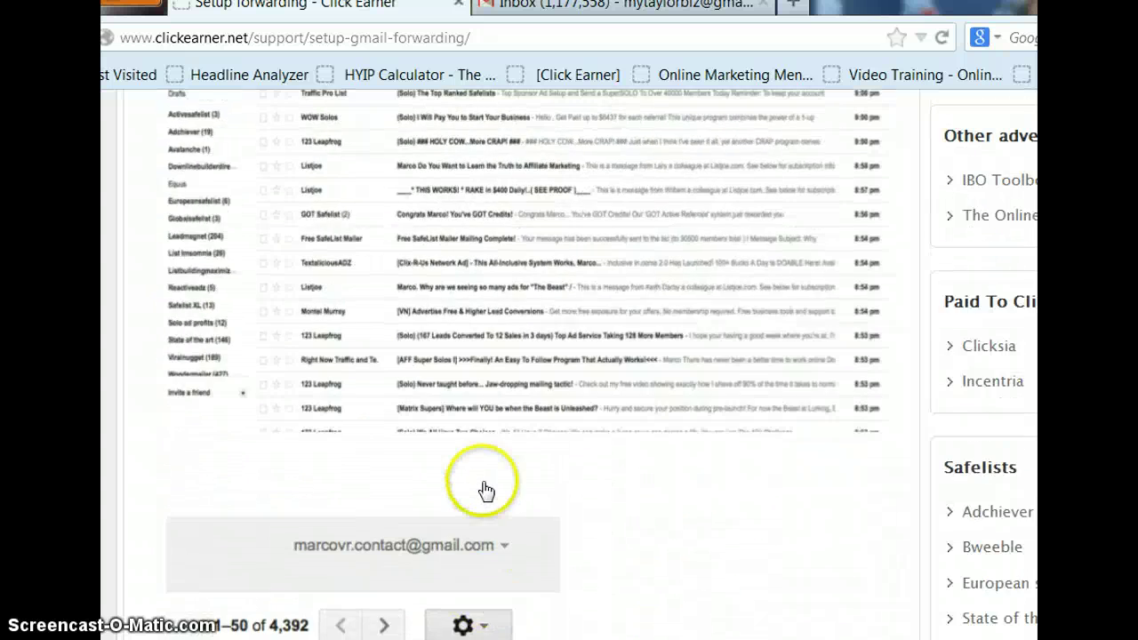
{"action": "scroll", "coordinate": [480, 489], "scroll_direction": "up", "scroll_amount": 5}
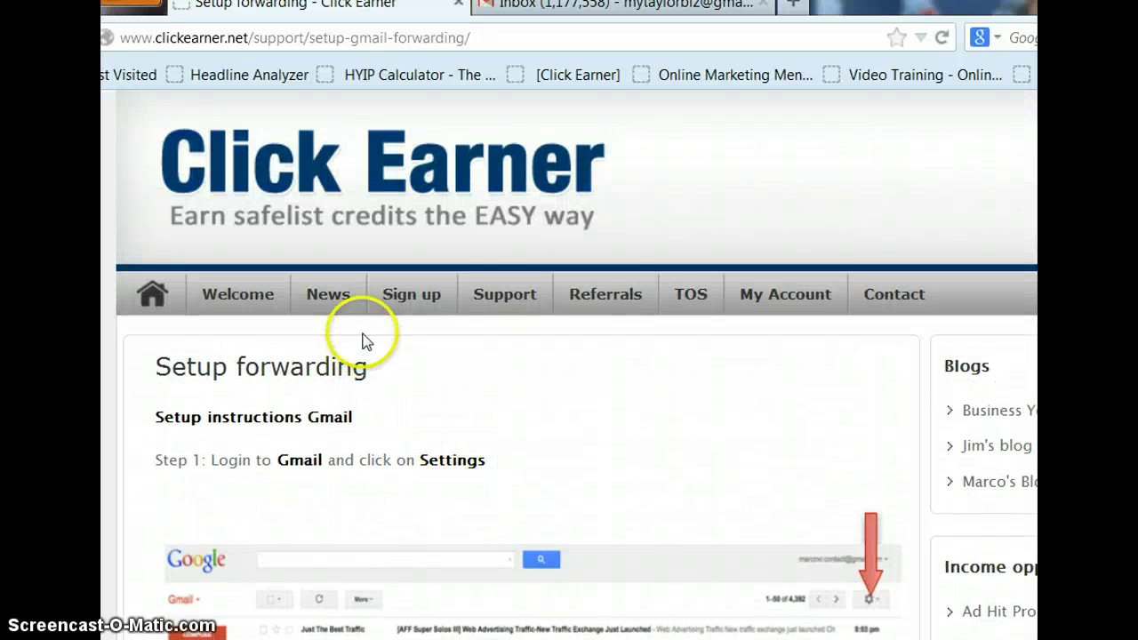
Step: From My Account, launch Click Earner fetch's Gmail login page in a new tab
{"action": "left_click", "coordinate": [814, 302]}
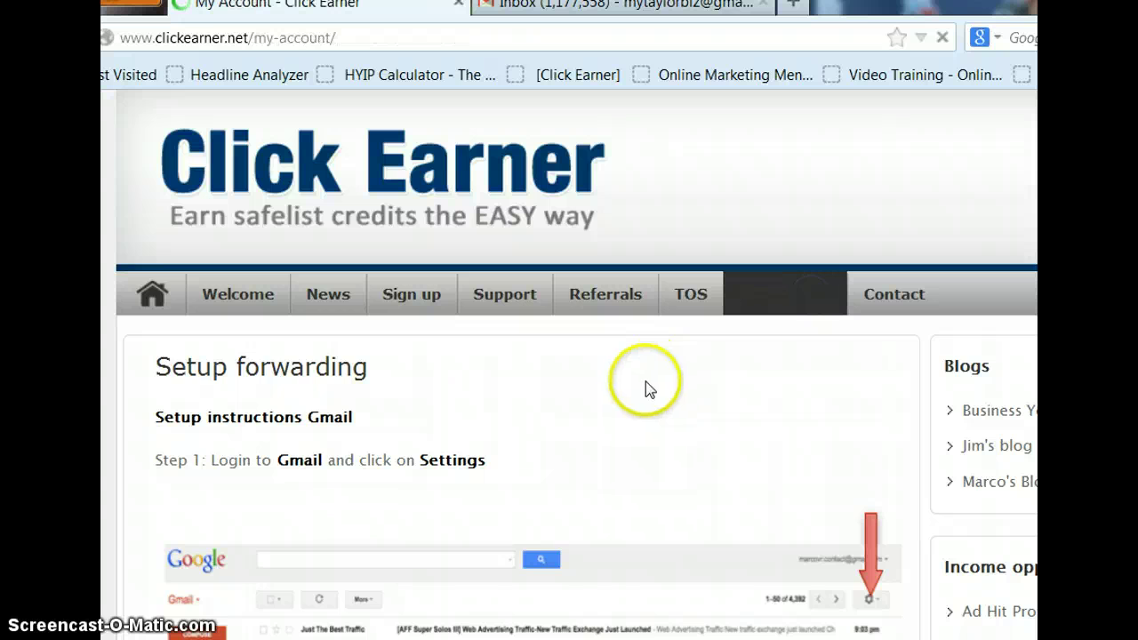
{"action": "scroll", "coordinate": [388, 444], "scroll_direction": "down", "scroll_amount": 3}
{"action": "scroll", "coordinate": [389, 444], "scroll_direction": "down", "scroll_amount": 1}
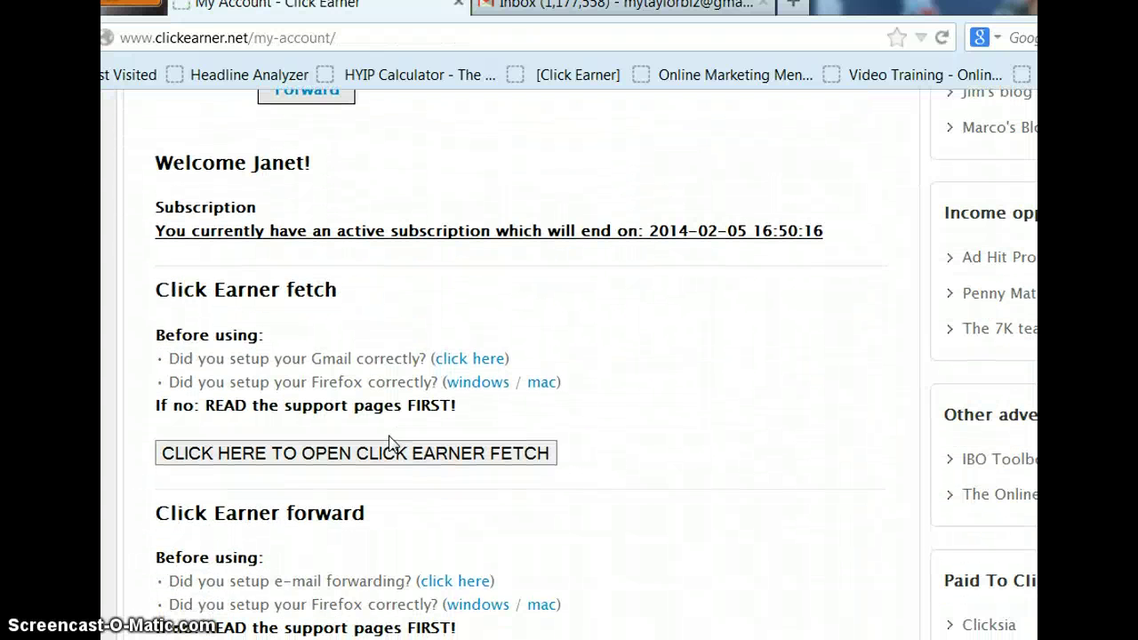
{"action": "left_click", "coordinate": [369, 454]}
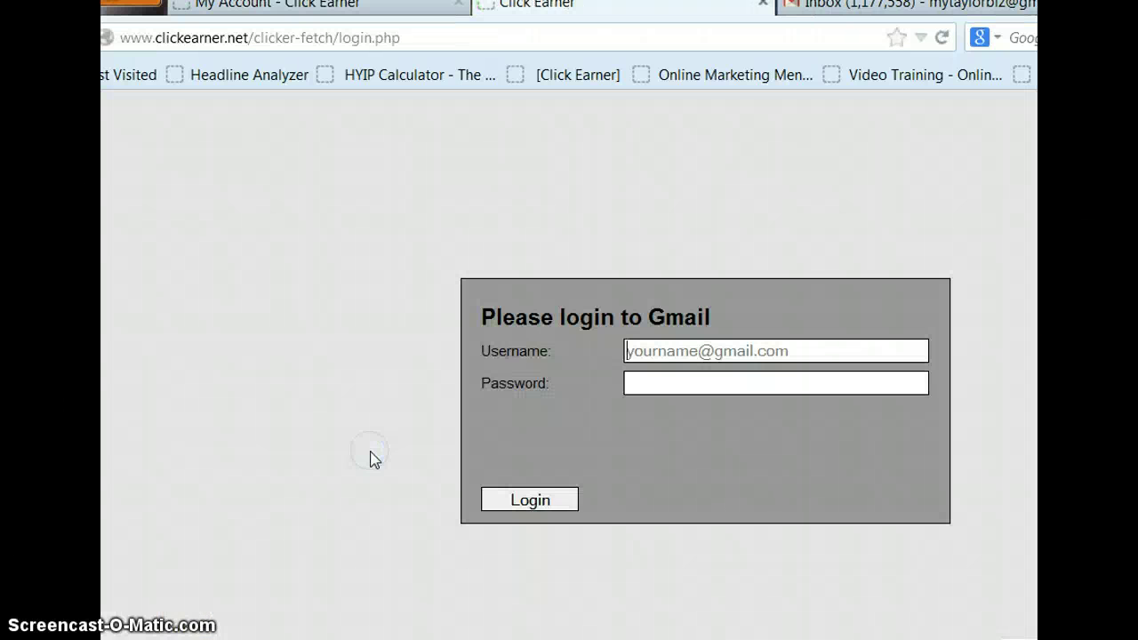
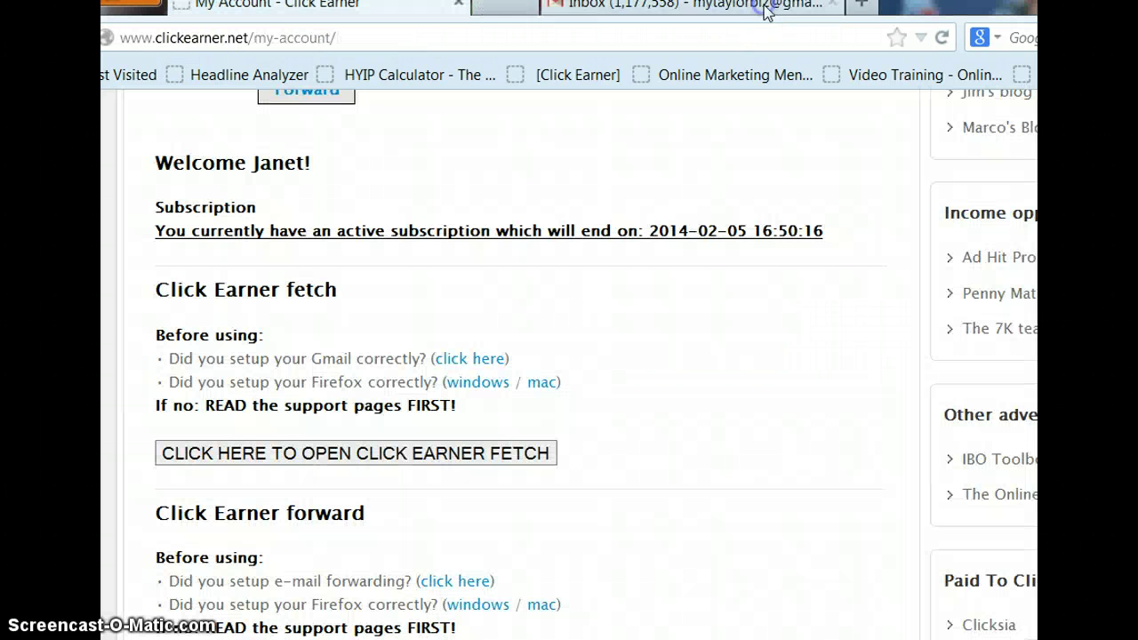
Step: Scroll down My Account and open the Click Earner forward clicker listing 731 waiting emails
{"action": "scroll", "coordinate": [320, 471], "scroll_direction": "down", "scroll_amount": 2}
{"action": "scroll", "coordinate": [320, 471], "scroll_direction": "down", "scroll_amount": 1}
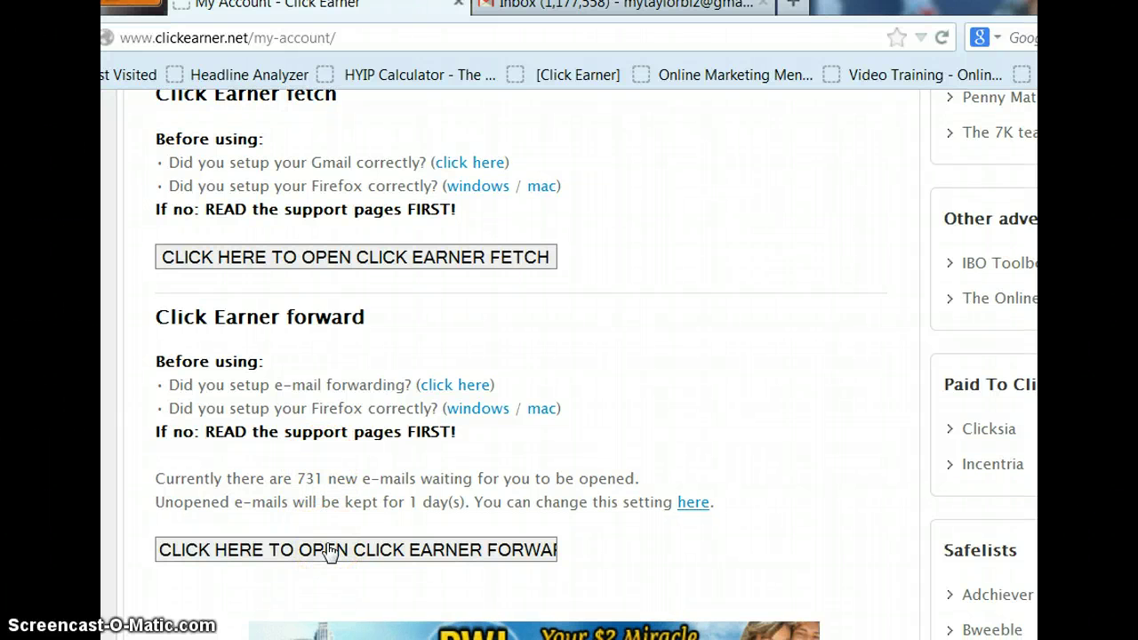
{"action": "left_click", "coordinate": [327, 547]}
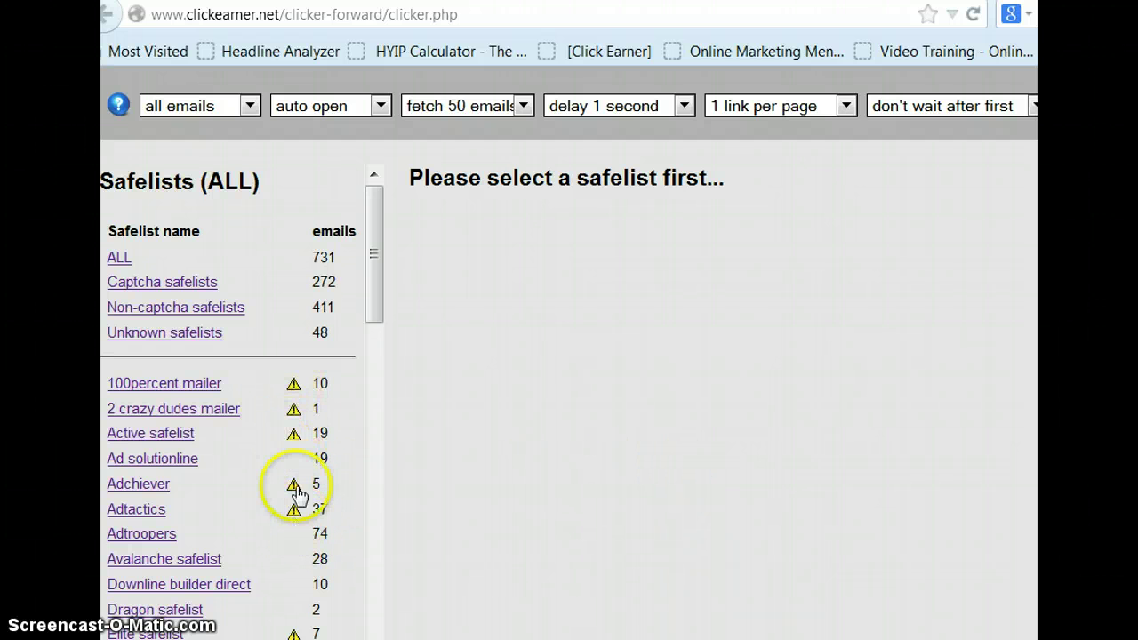
{"action": "mouse_move", "coordinate": [292, 439]}
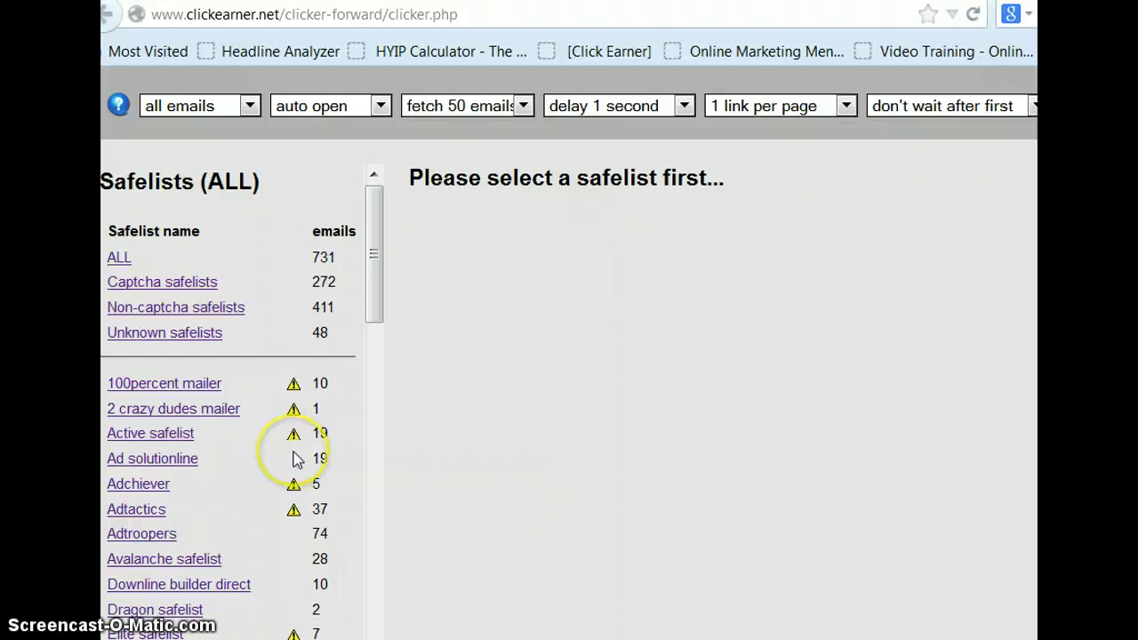
{"action": "mouse_move", "coordinate": [298, 444]}
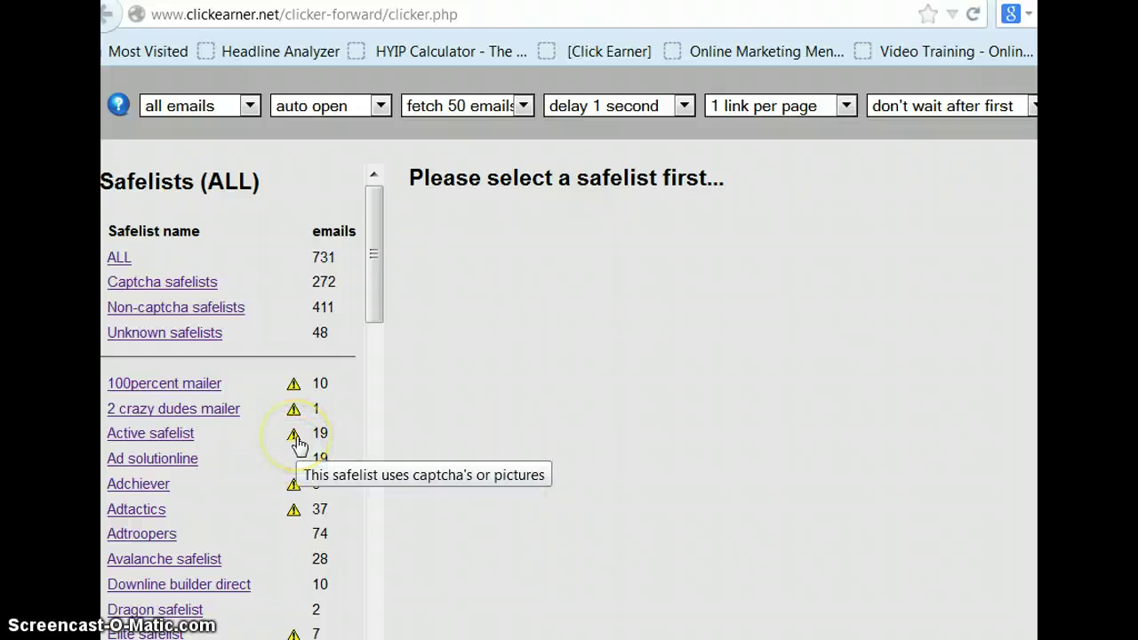
{"action": "left_click", "coordinate": [312, 516]}
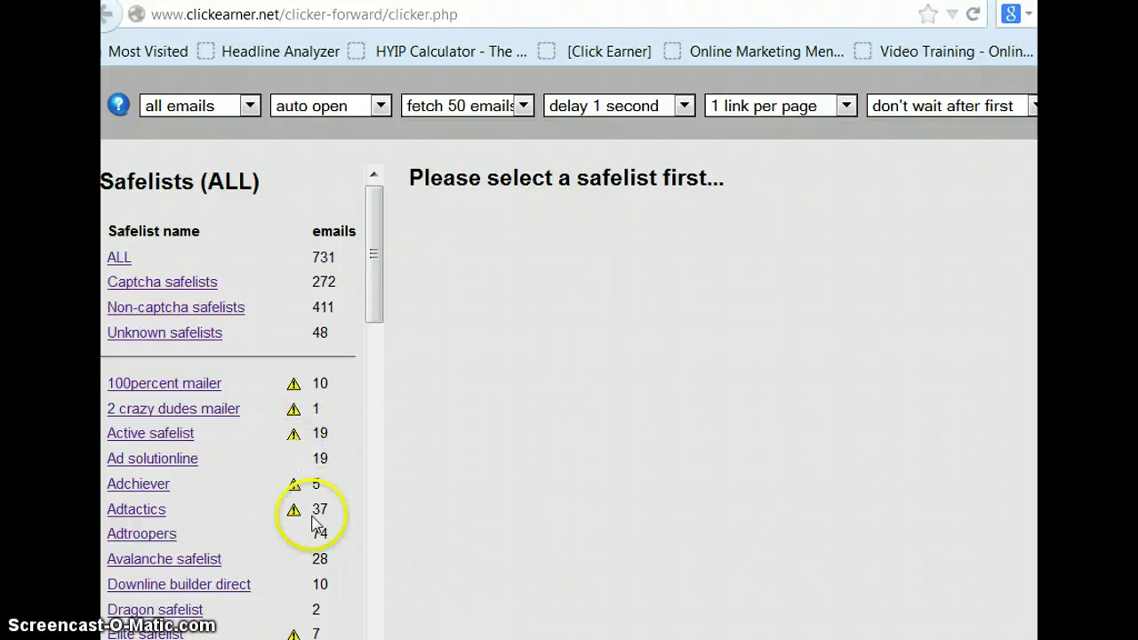
Step: Set the clicker to fetch 10 emails
{"action": "left_click", "coordinate": [525, 106]}
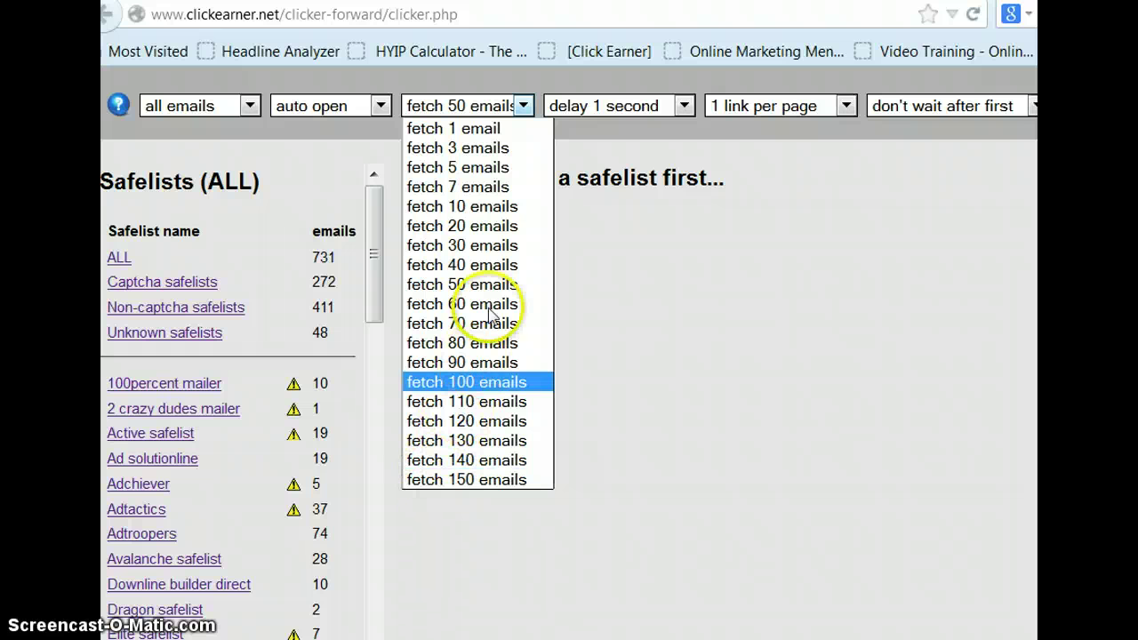
{"action": "left_click", "coordinate": [525, 105]}
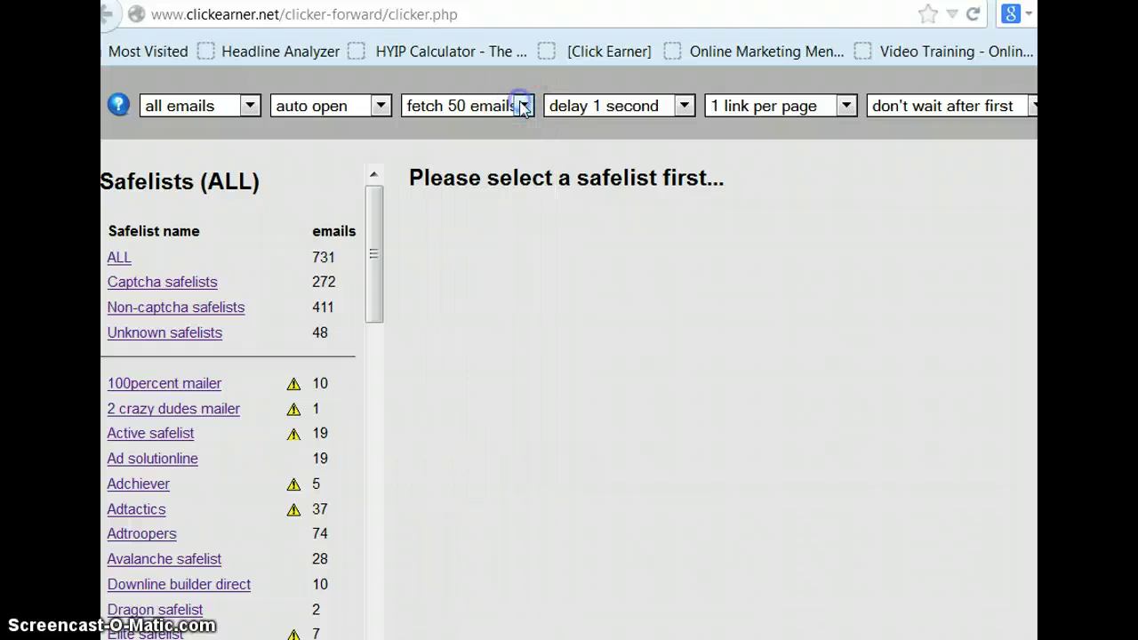
{"action": "left_click", "coordinate": [522, 107]}
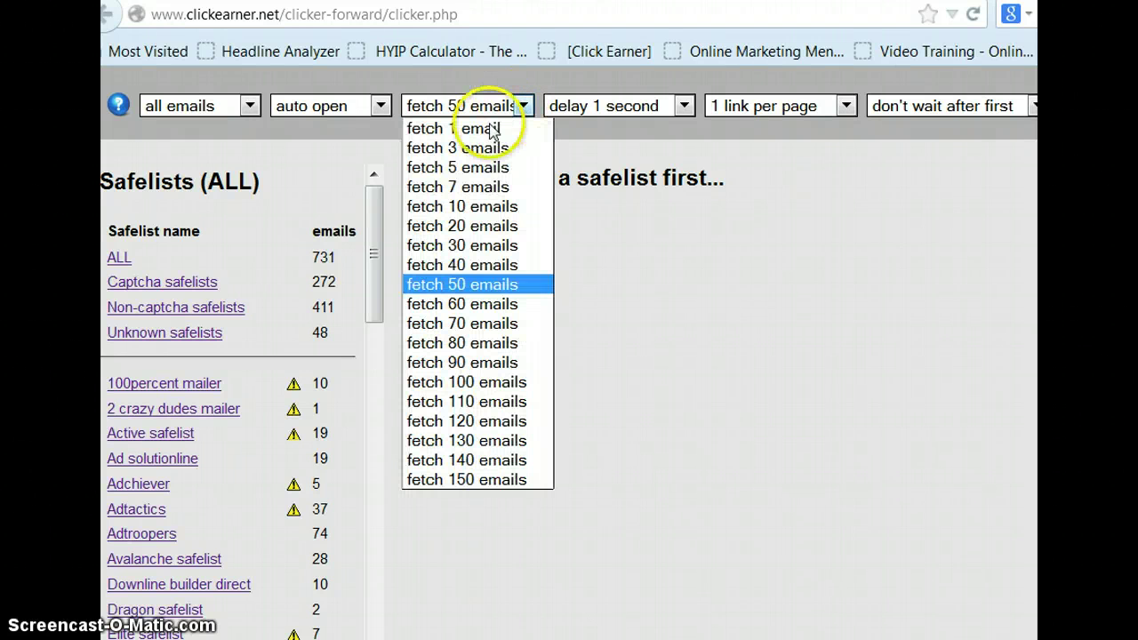
{"action": "left_click", "coordinate": [439, 205]}
Step: Set the delay between emails to 10 seconds
{"action": "left_click", "coordinate": [686, 107]}
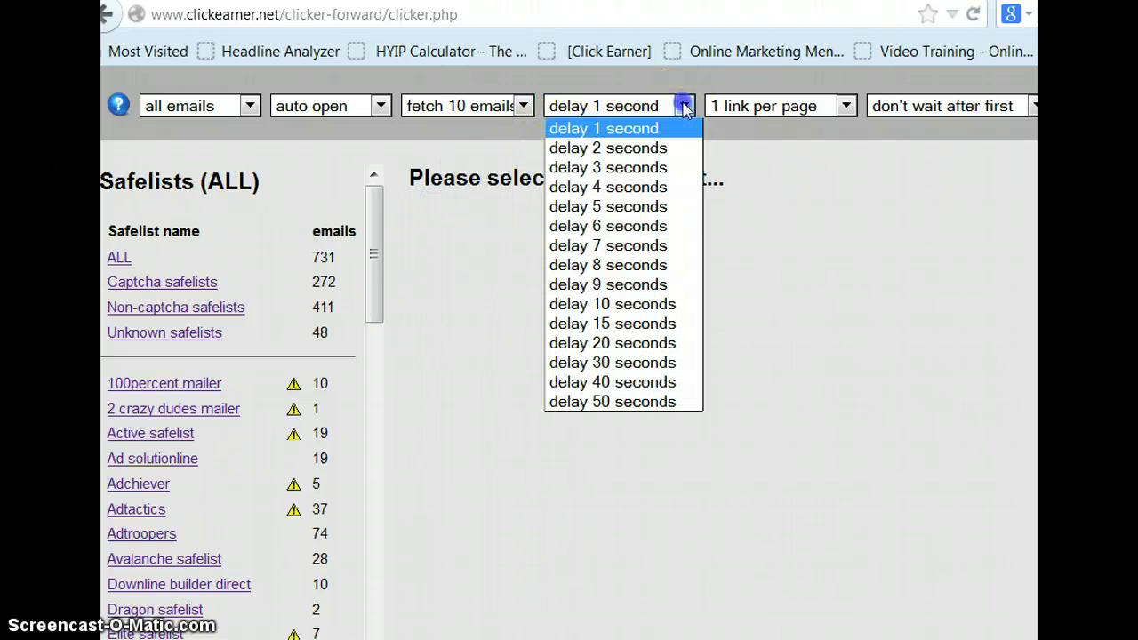
{"action": "left_click", "coordinate": [566, 153]}
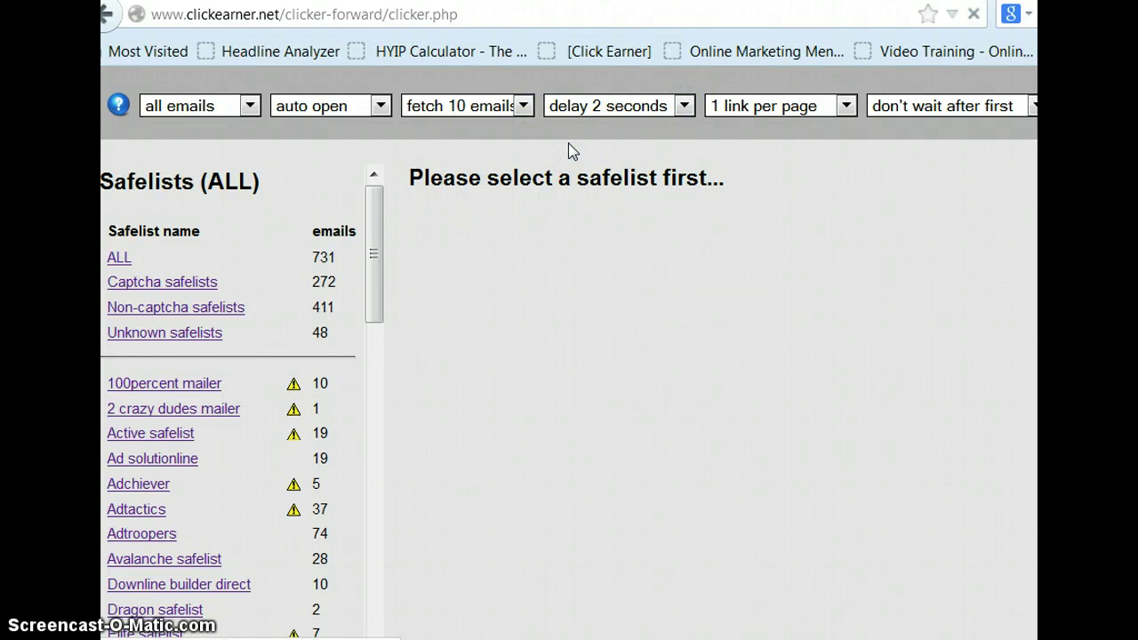
{"action": "left_click", "coordinate": [723, 119]}
{"action": "left_click", "coordinate": [682, 106]}
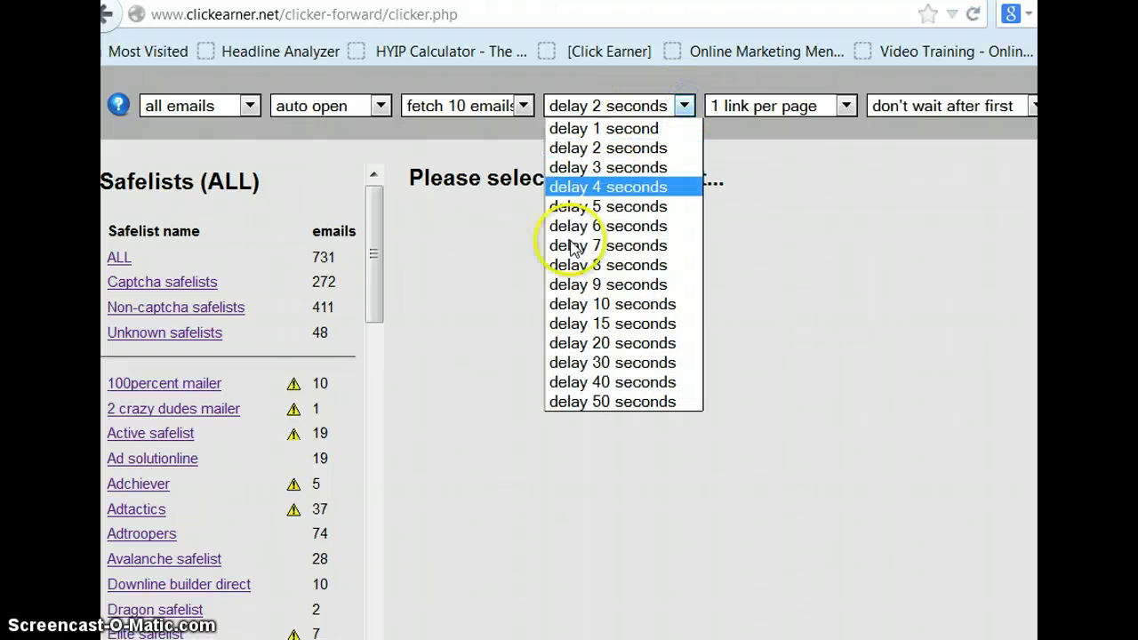
{"action": "left_click", "coordinate": [566, 304]}
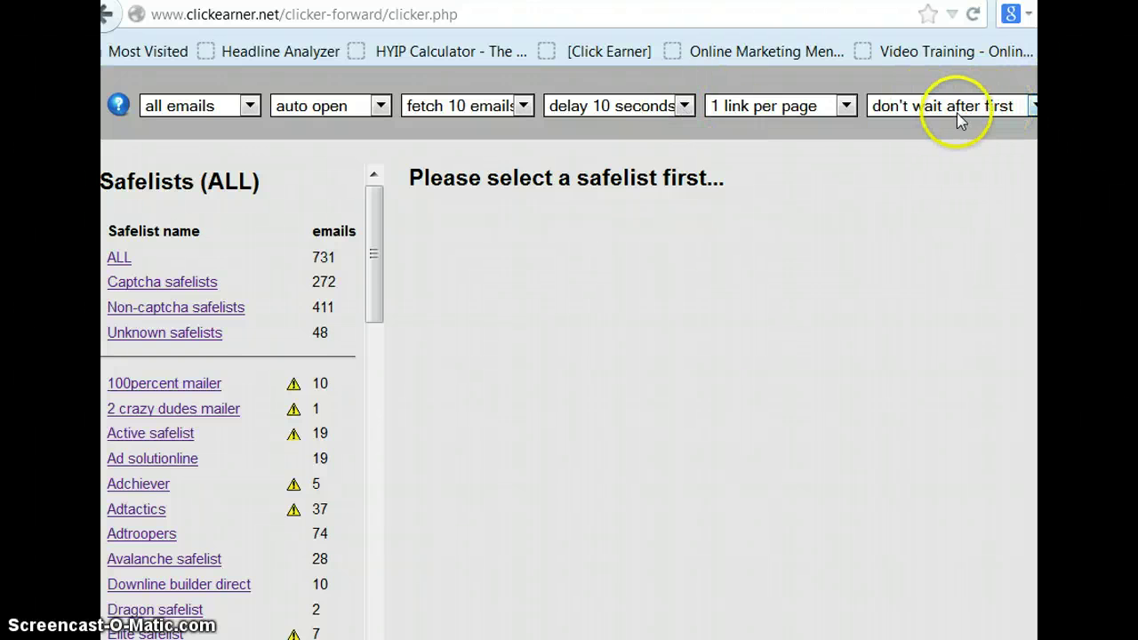
Step: Set it to wait 10 seconds after the first email, keeping the 10-second delay
{"action": "left_click", "coordinate": [1029, 106]}
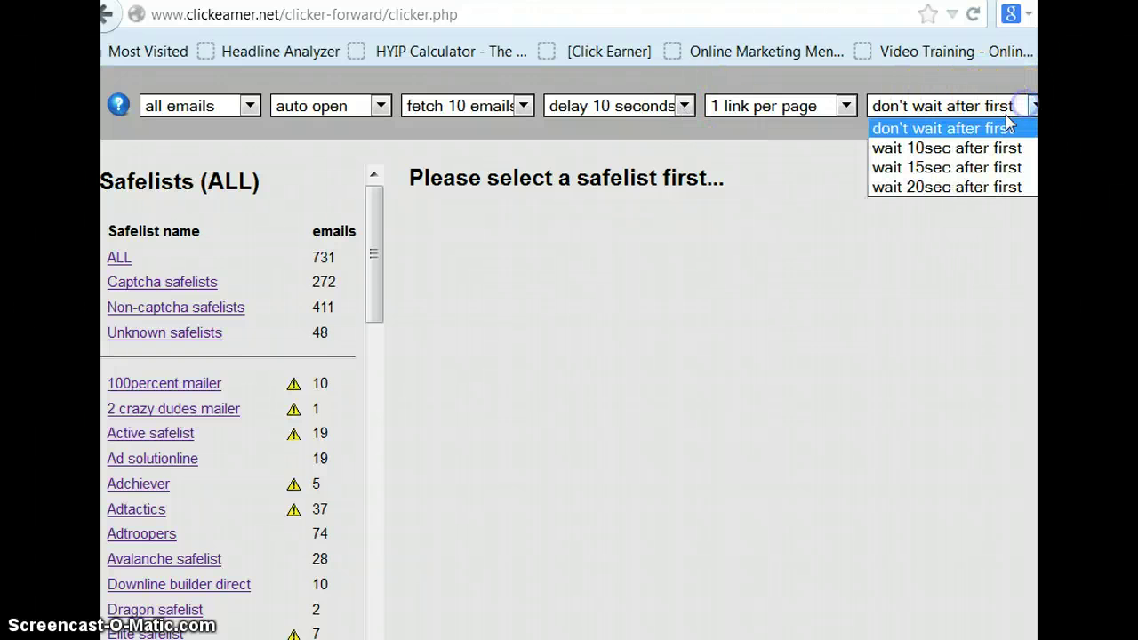
{"action": "left_click", "coordinate": [898, 147]}
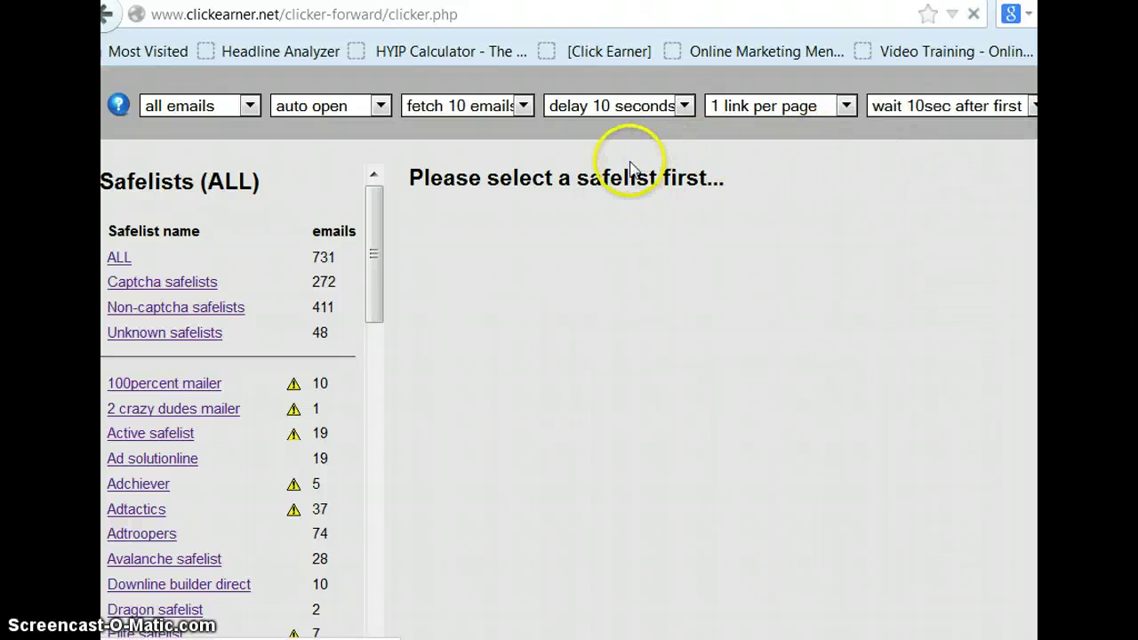
{"action": "left_click", "coordinate": [684, 106]}
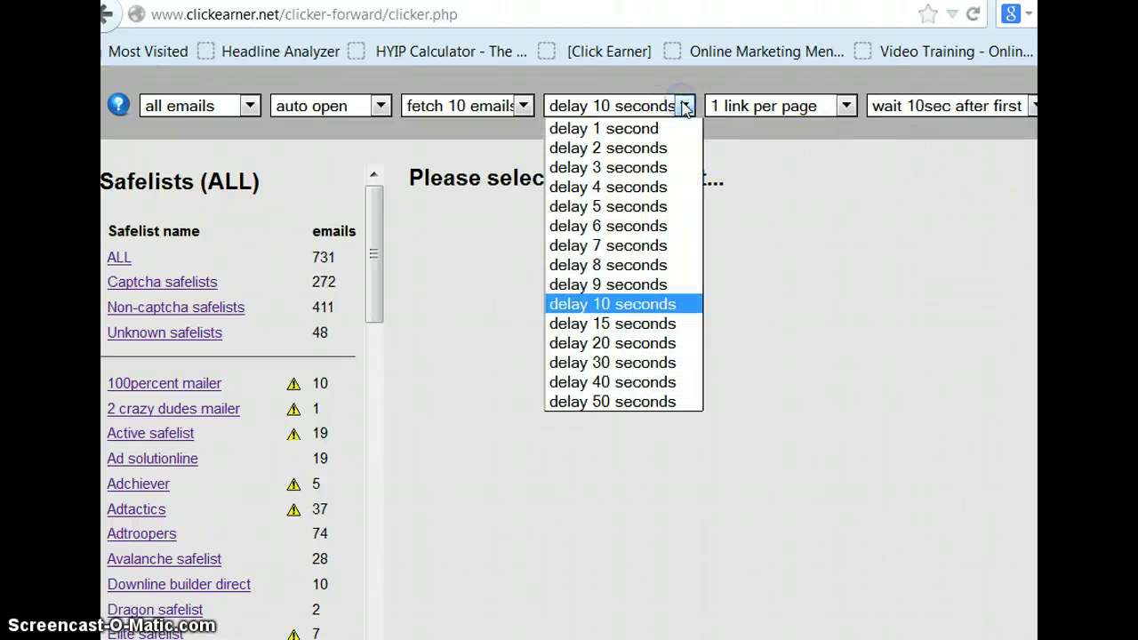
{"action": "left_click", "coordinate": [684, 105]}
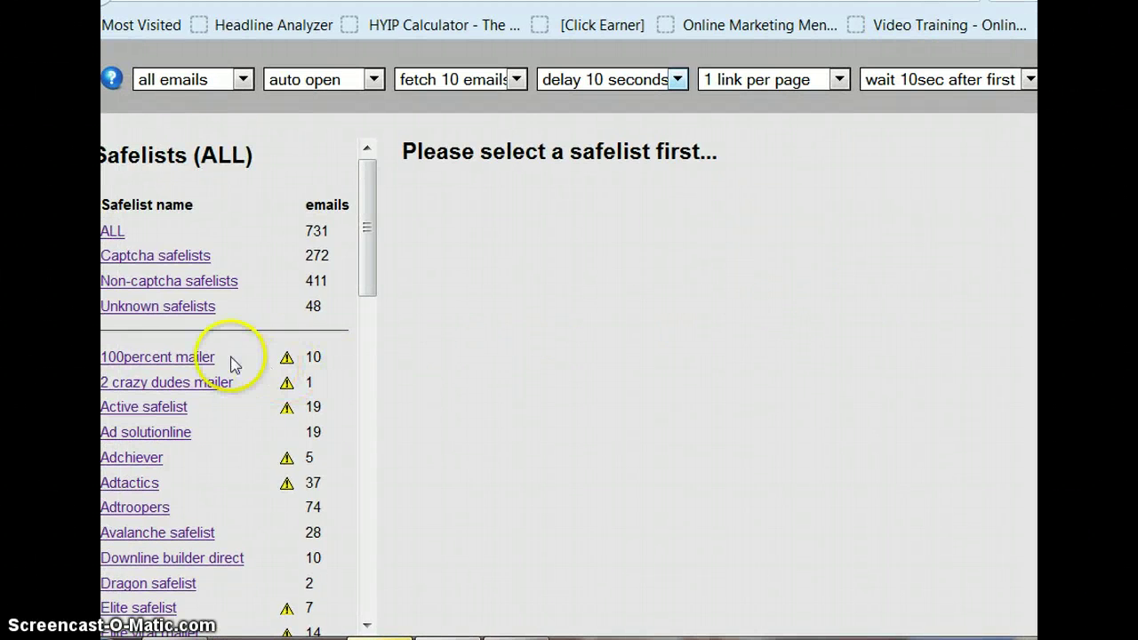
Step: Load the European safelist's emails into the clicker so its first credit page opens
{"action": "scroll", "coordinate": [203, 457], "scroll_direction": "down", "scroll_amount": 4}
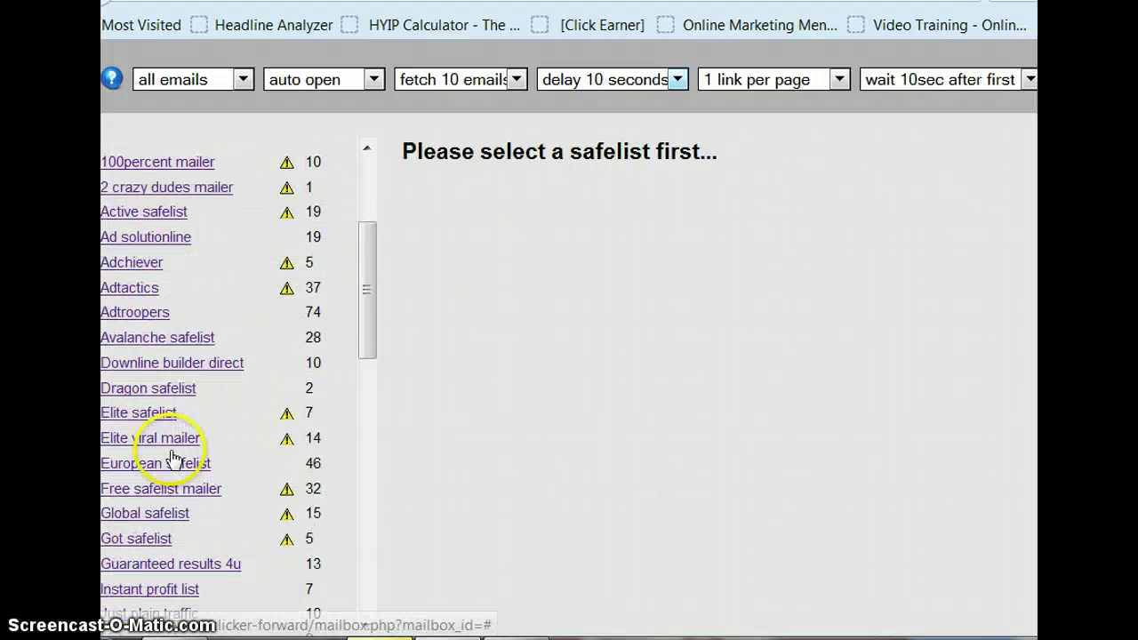
{"action": "scroll", "coordinate": [173, 458], "scroll_direction": "down", "scroll_amount": 2}
{"action": "scroll", "coordinate": [174, 456], "scroll_direction": "down", "scroll_amount": 1}
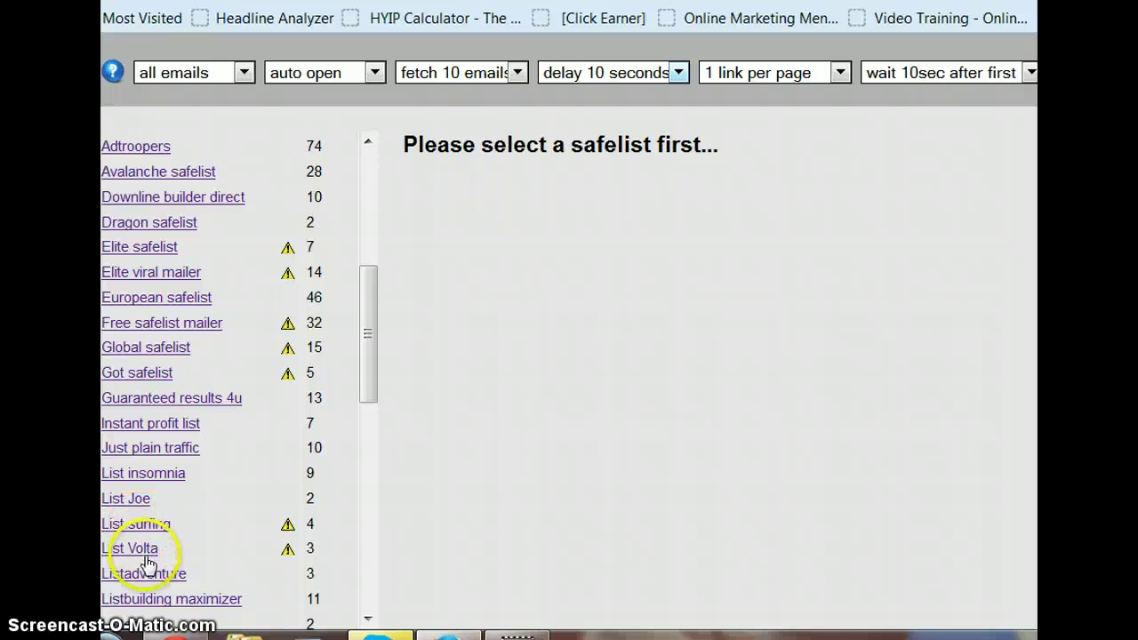
{"action": "left_click", "coordinate": [172, 308]}
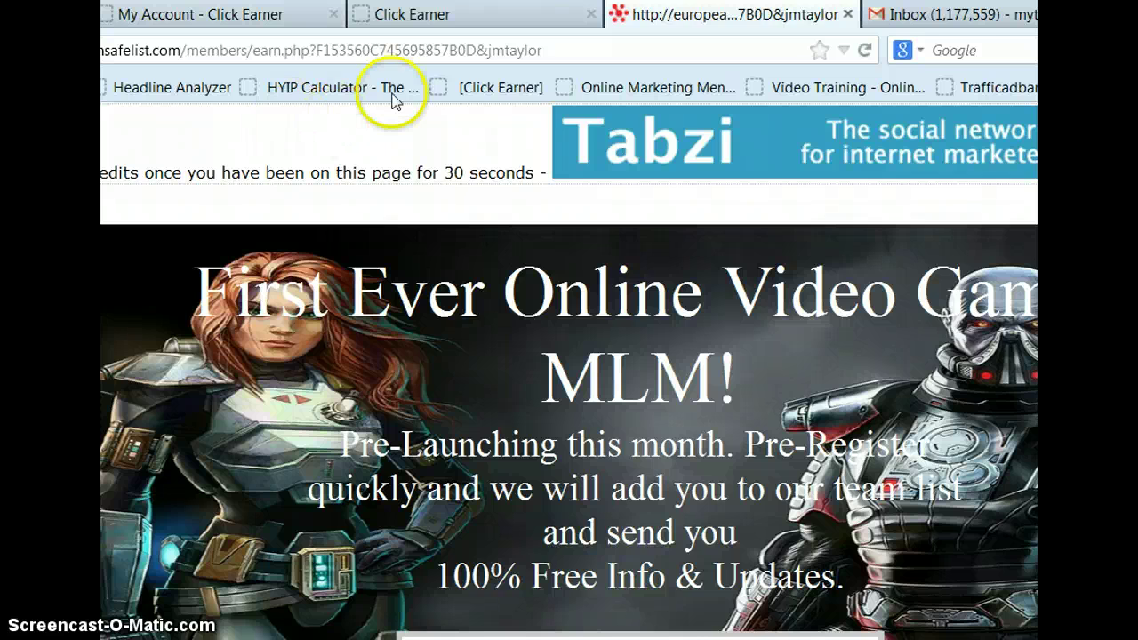
Step: Open the next email's credit page, dismiss its alert, and let further earn tabs load
{"action": "left_click", "coordinate": [492, 170]}
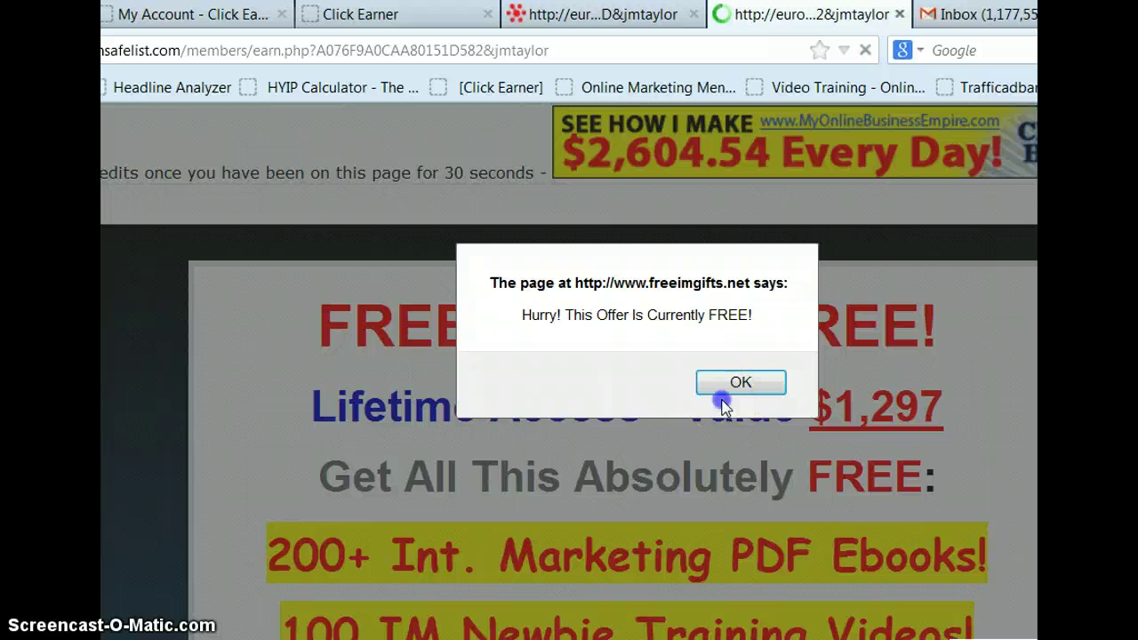
{"action": "left_click", "coordinate": [741, 386]}
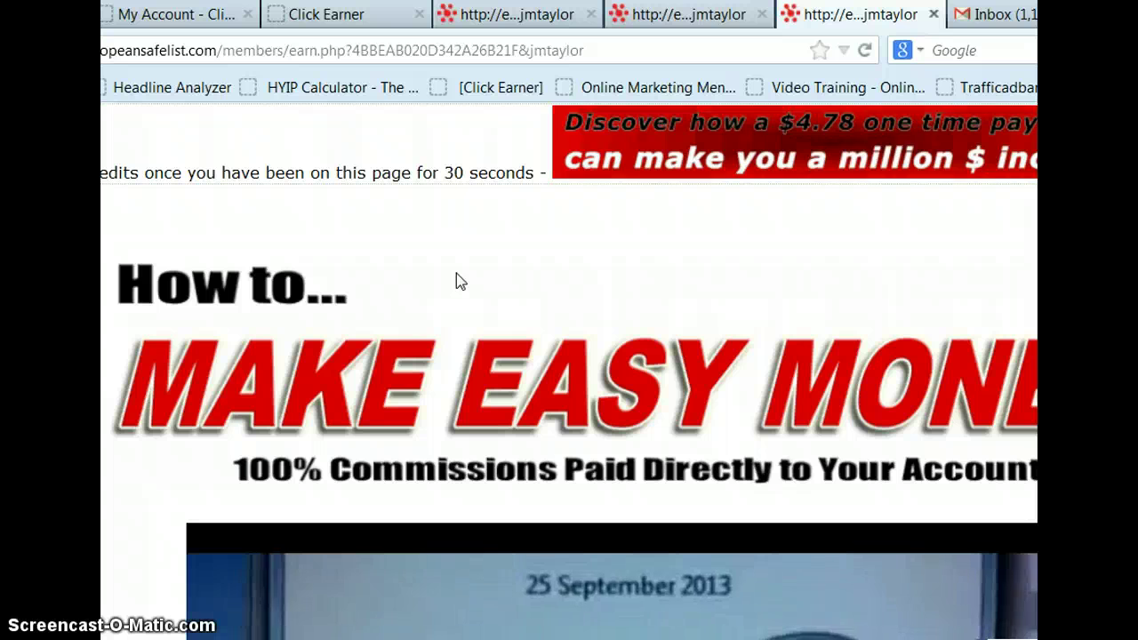
{"action": "left_click", "coordinate": [609, 627]}
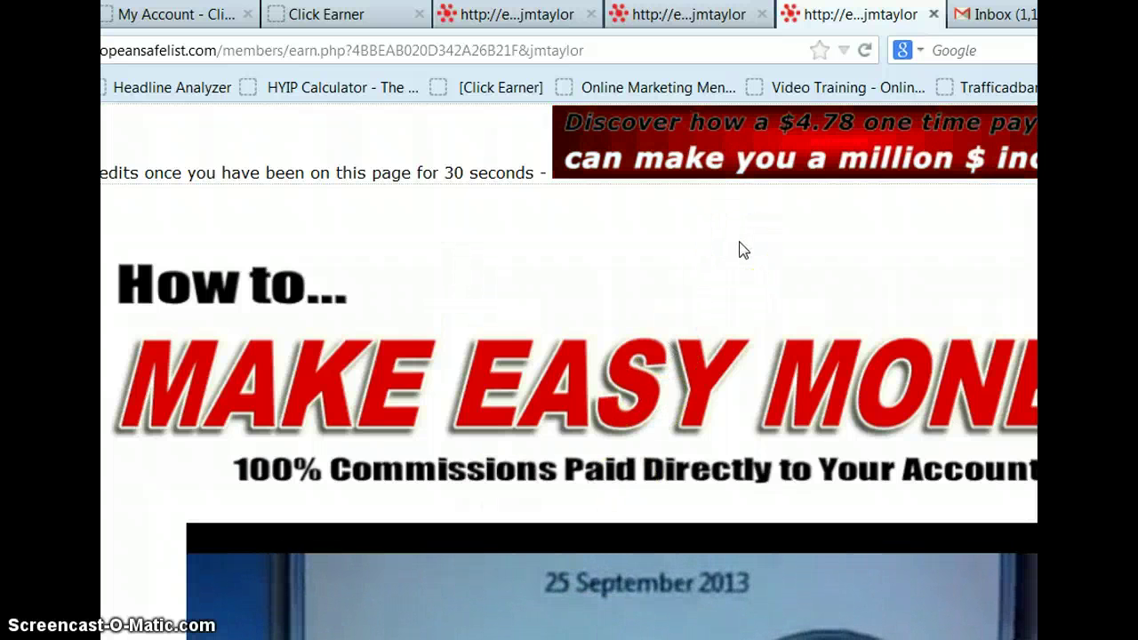
{"action": "scroll", "coordinate": [743, 250], "scroll_direction": "down", "scroll_amount": 1}
{"action": "scroll", "coordinate": [744, 250], "scroll_direction": "down", "scroll_amount": 2}
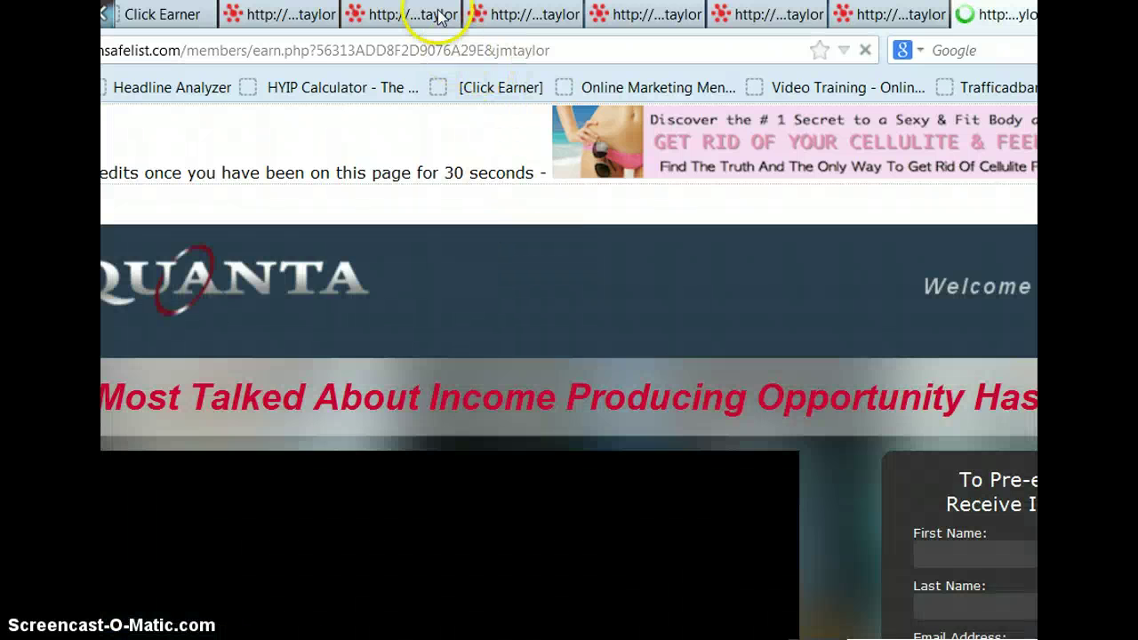
Step: View the FREE lifetime access, JOIN GDI TEAM ELITE and following credit pages in turn
{"action": "left_click", "coordinate": [438, 16]}
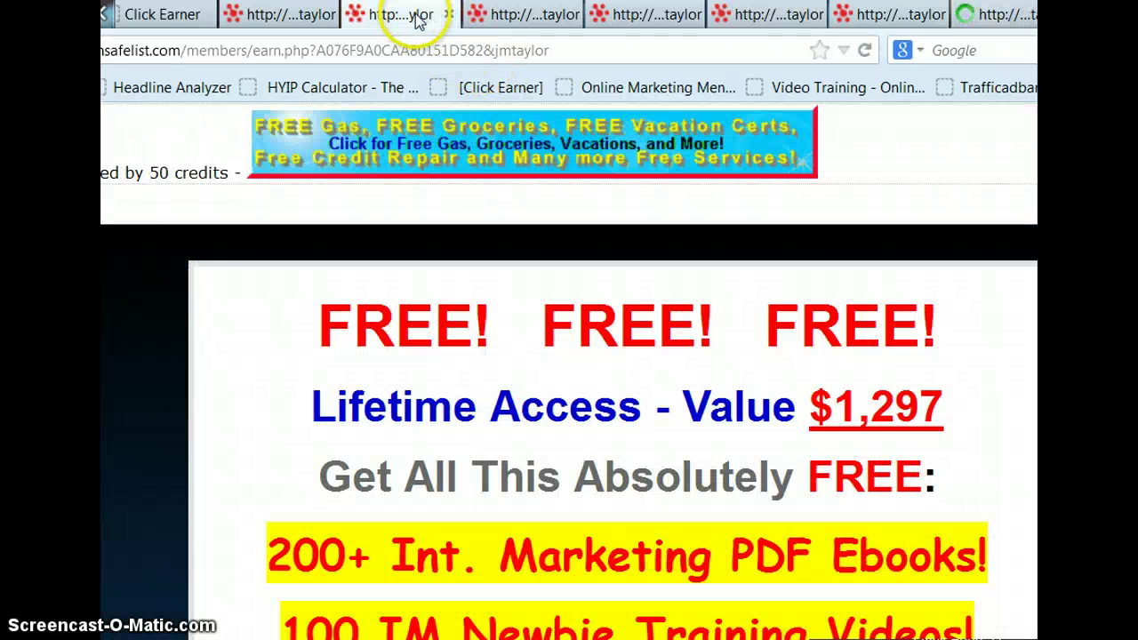
{"action": "left_click", "coordinate": [636, 18]}
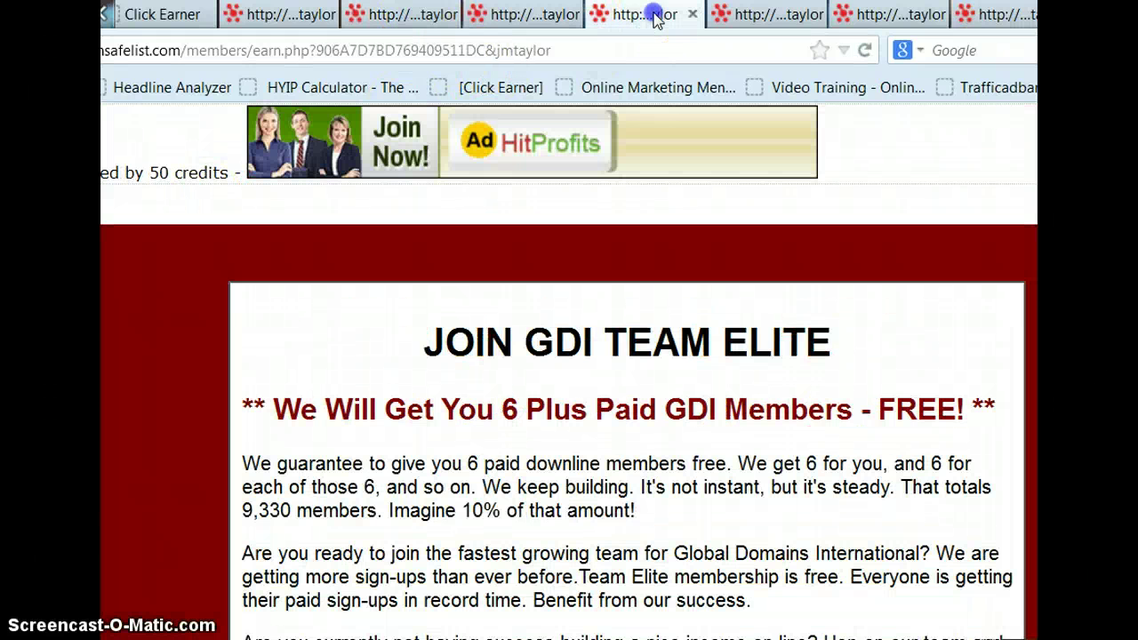
{"action": "left_click", "coordinate": [991, 15]}
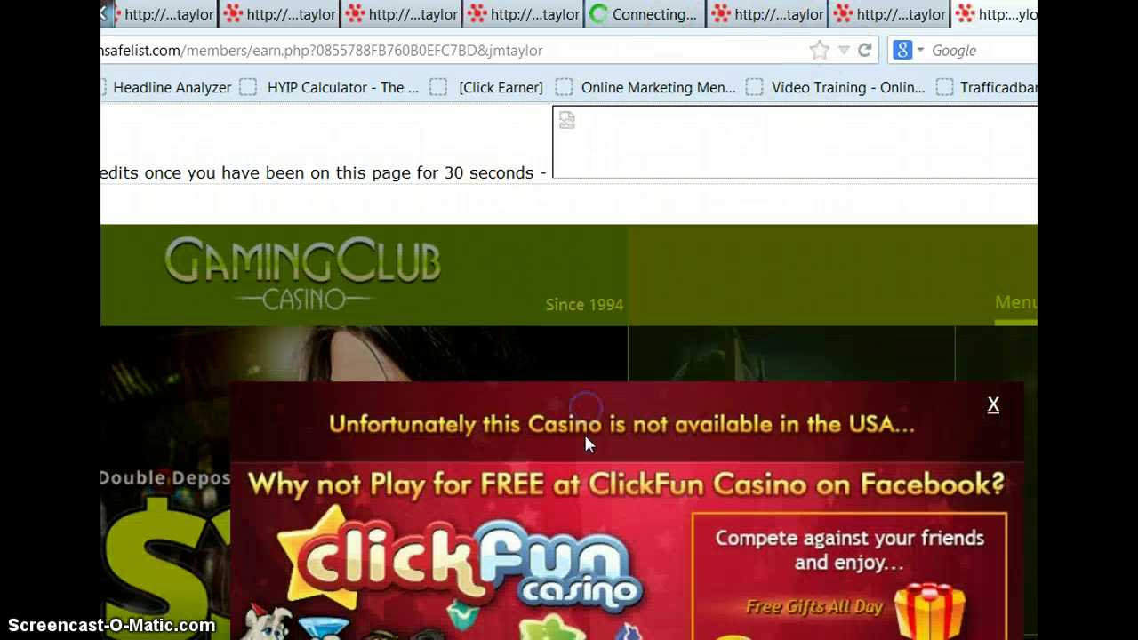
{"action": "scroll", "coordinate": [587, 445], "scroll_direction": "down", "scroll_amount": 4}
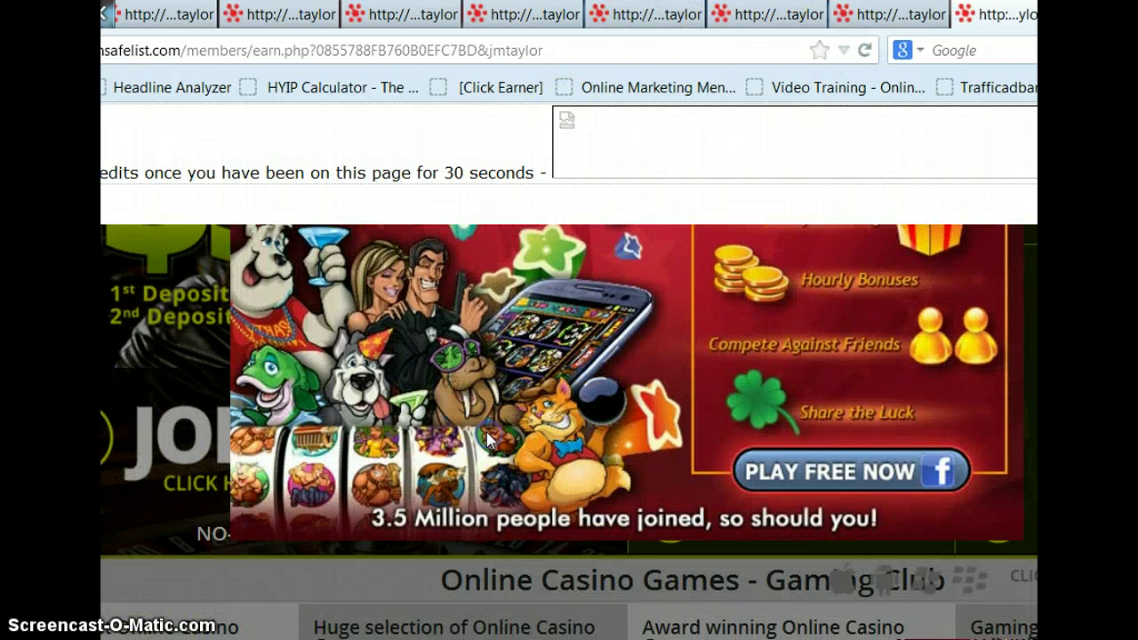
{"action": "scroll", "coordinate": [487, 439], "scroll_direction": "down", "scroll_amount": 5}
{"action": "scroll", "coordinate": [563, 361], "scroll_direction": "up", "scroll_amount": 3}
Step: View the Quanta and Recipe Mailer credit pages, then bring the Click Earner tabs into view
{"action": "left_click", "coordinate": [868, 16]}
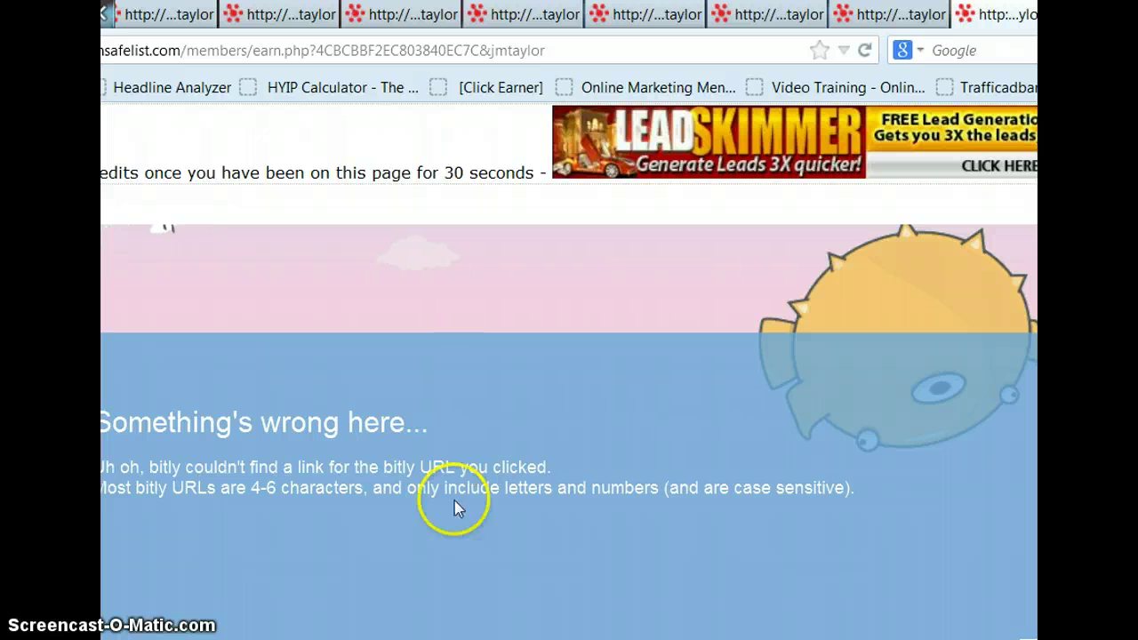
{"action": "left_click", "coordinate": [880, 15]}
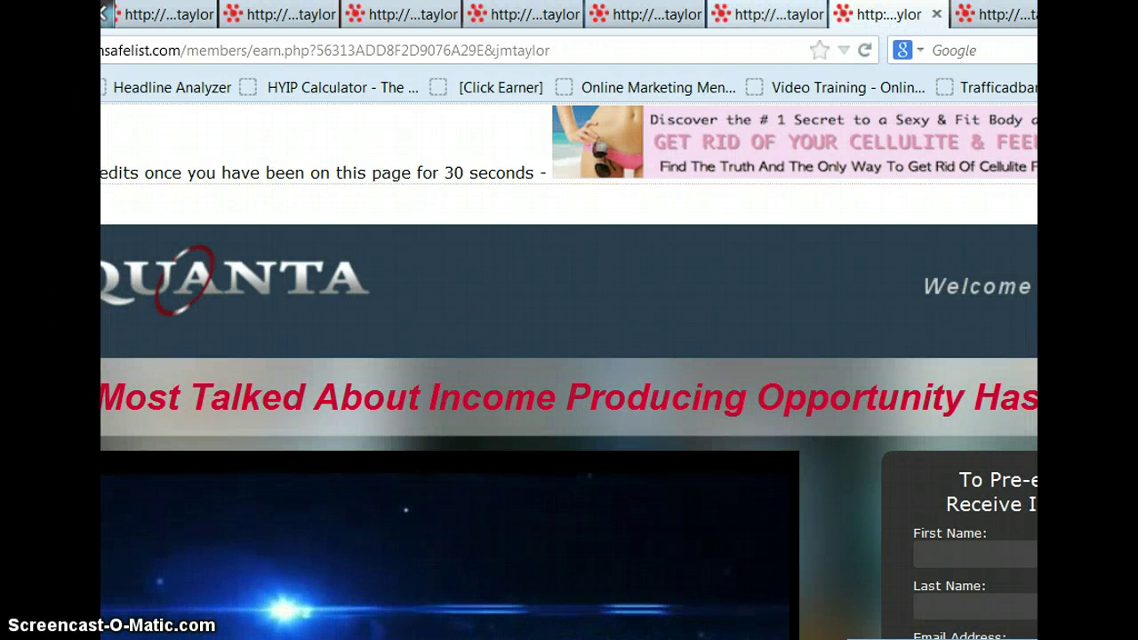
{"action": "left_click", "coordinate": [1018, 16]}
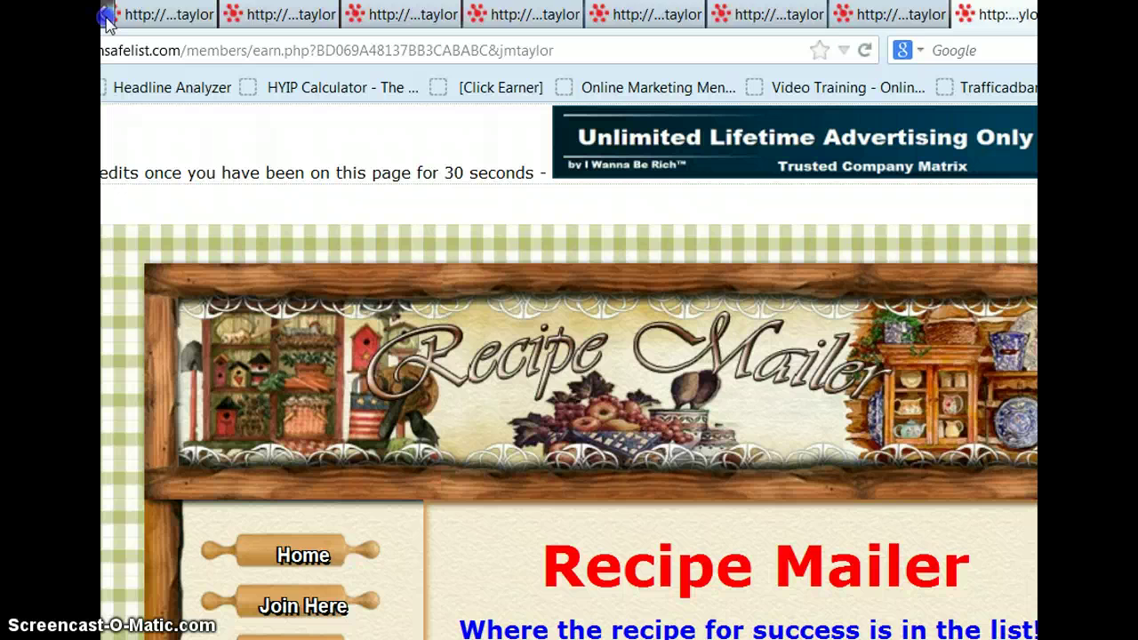
{"action": "left_click", "coordinate": [106, 16]}
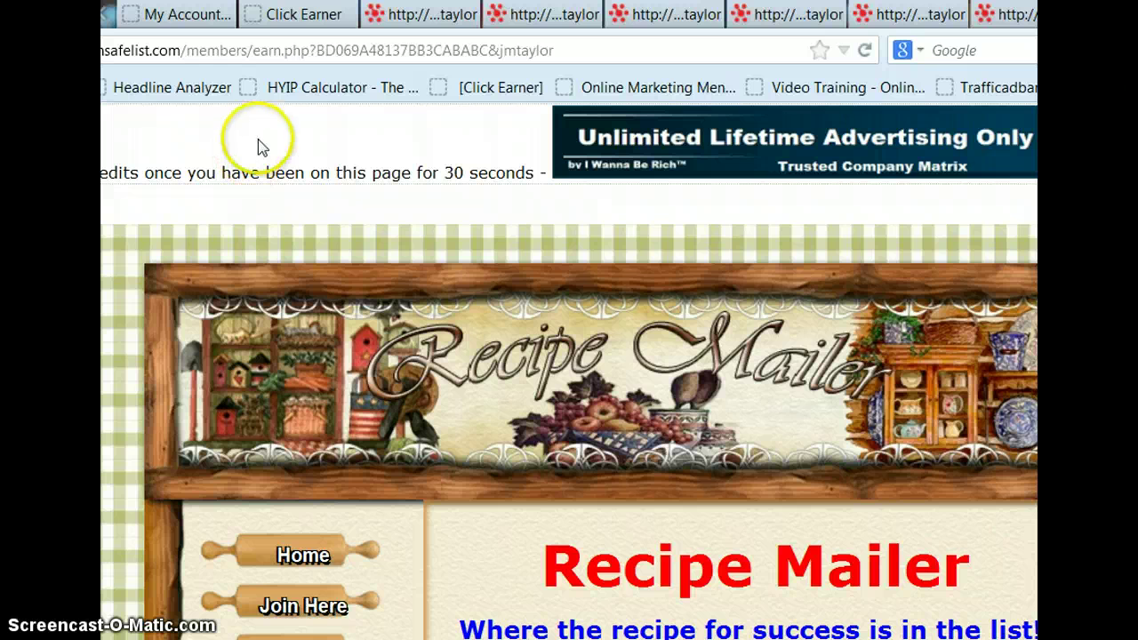
Step: Close the 11 earn-page tabs to the right of the Click Earner tab
{"action": "right_click", "coordinate": [300, 18]}
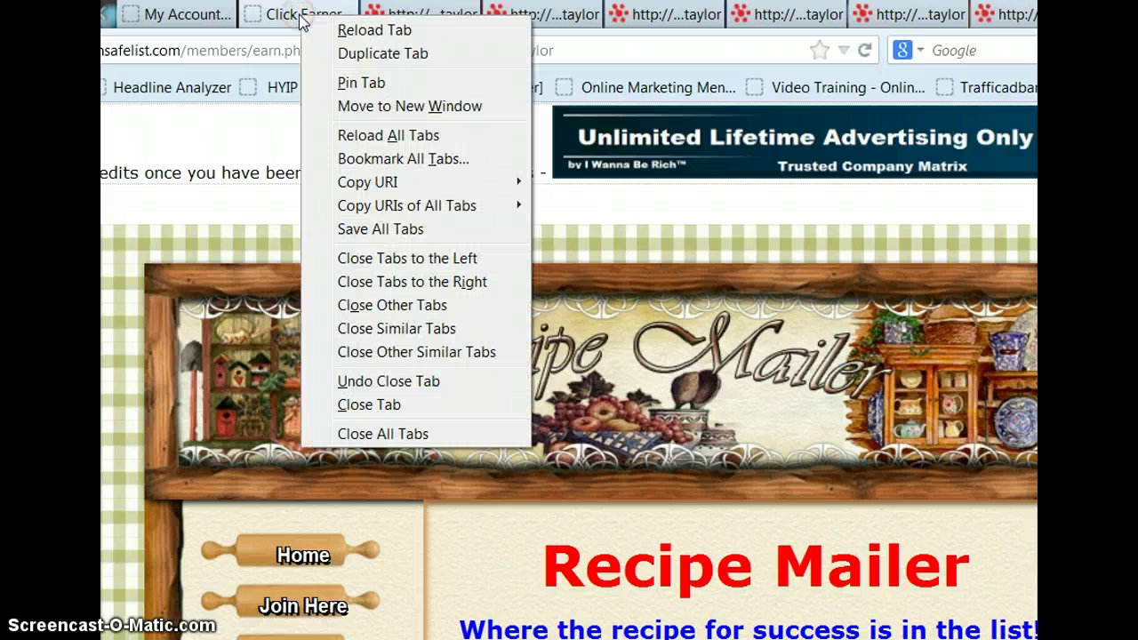
{"action": "left_click", "coordinate": [381, 283]}
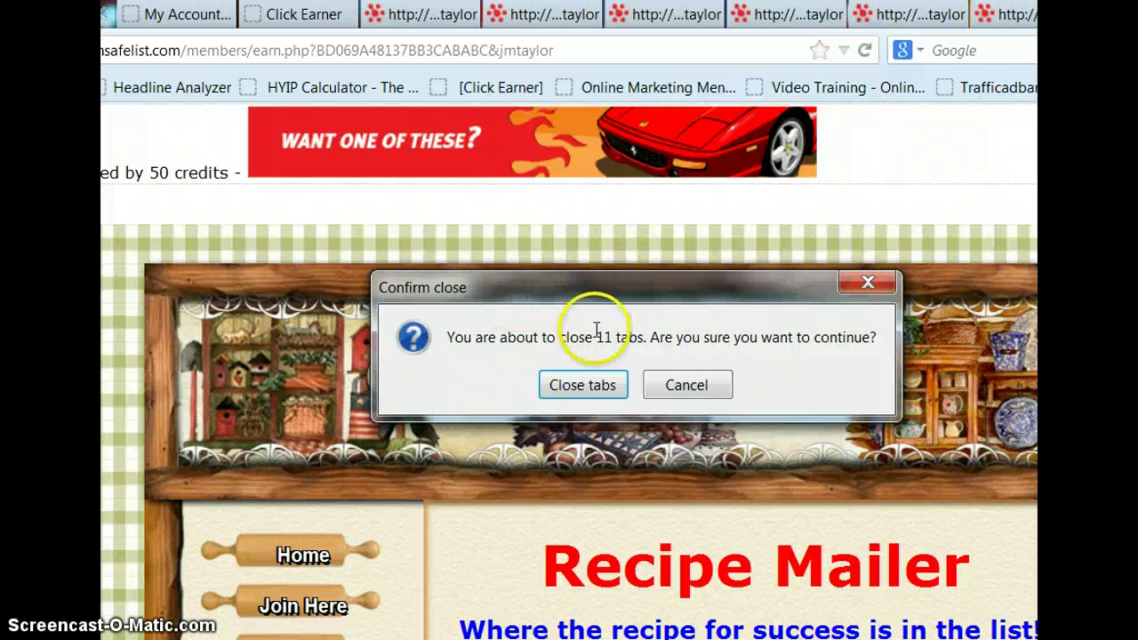
{"action": "left_click", "coordinate": [582, 384]}
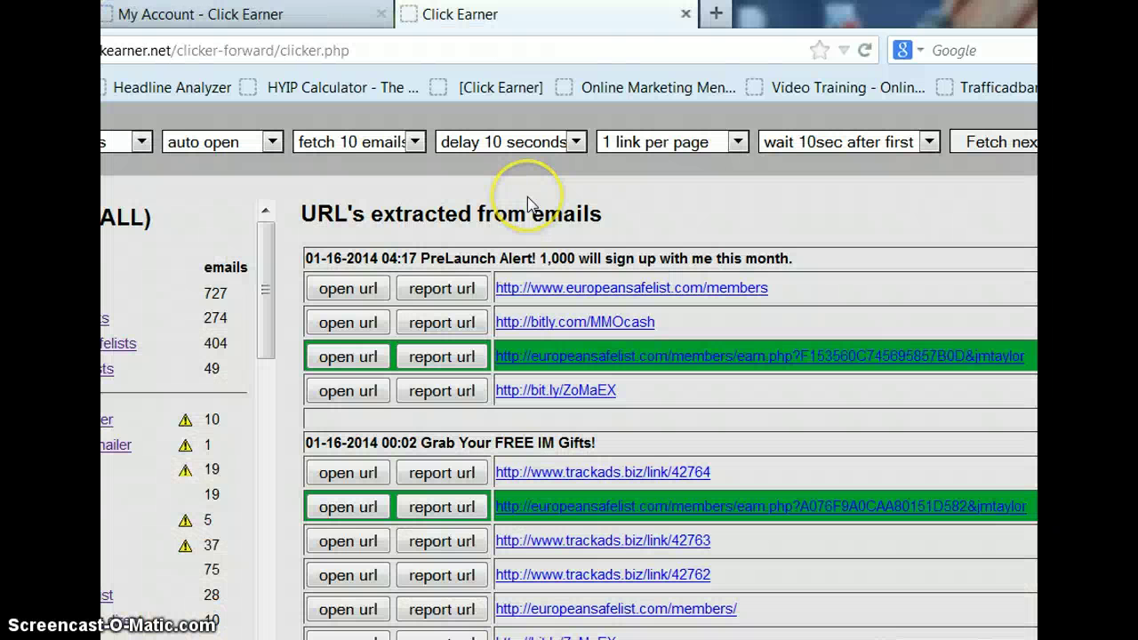